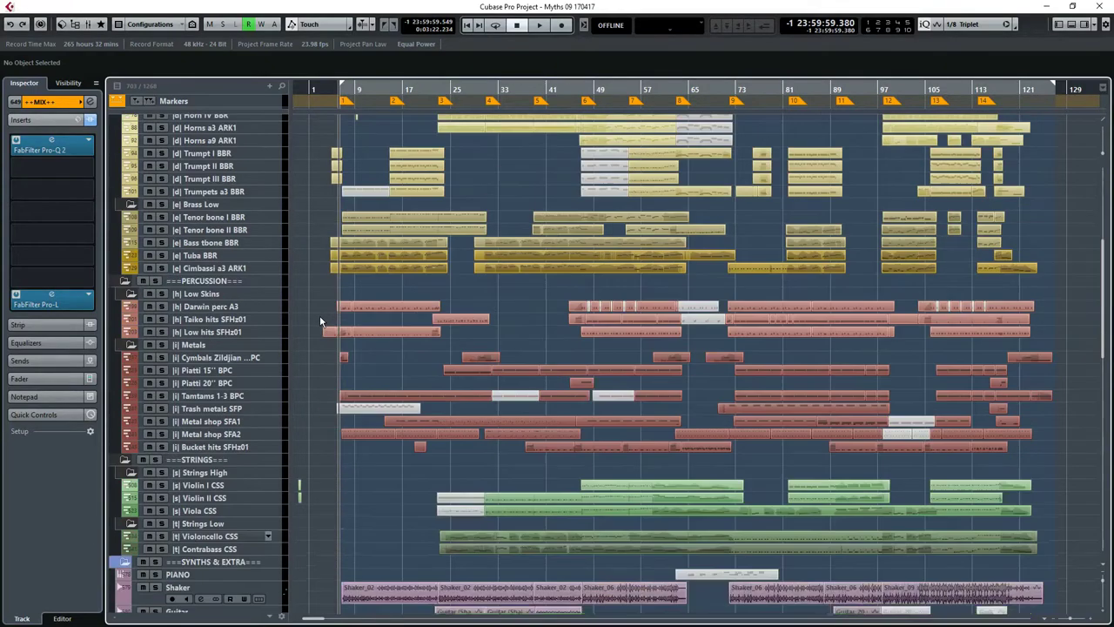
Examine the arrangement's woodwind, brass, percussion and string tracks, then the opening bars in closer detail
scroll(319, 321, "up", 3)
scroll(322, 326, "up", 3)
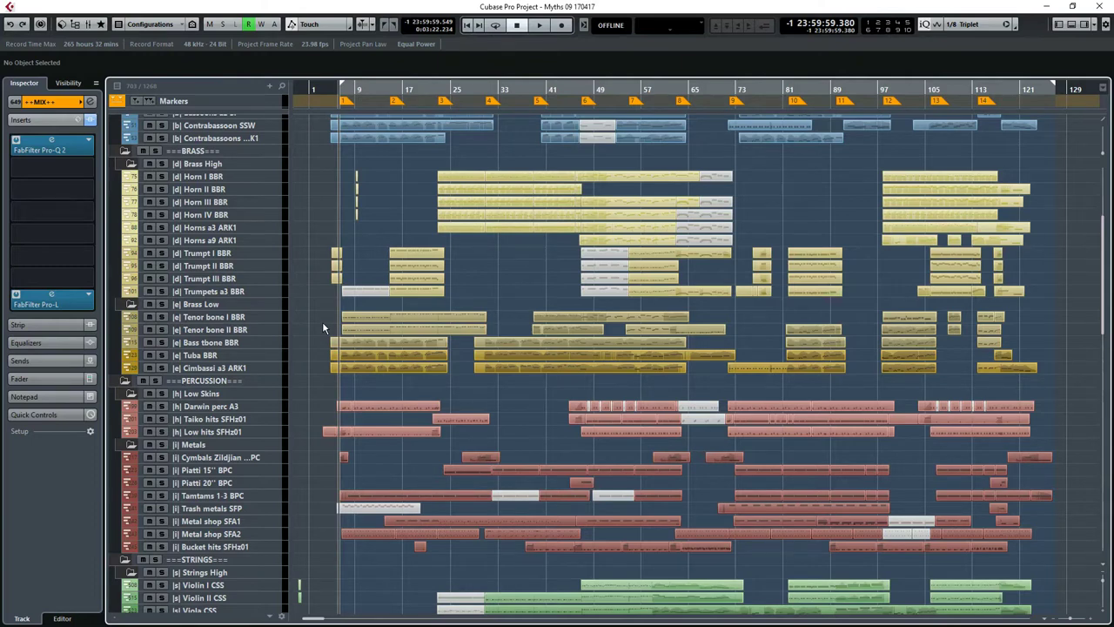
scroll(309, 450, "up", 3)
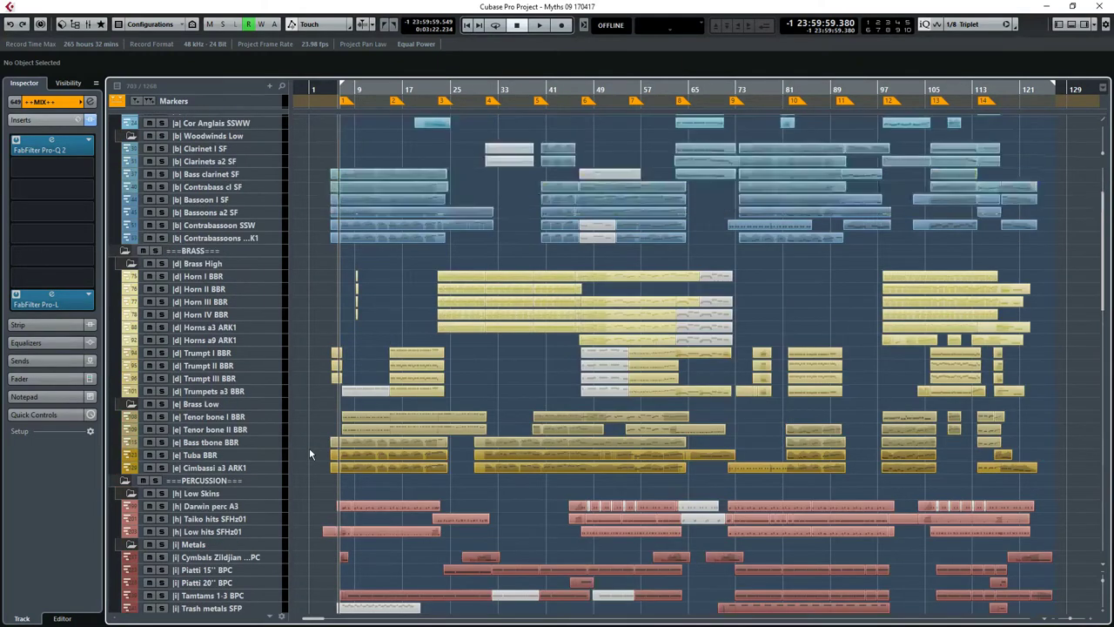
scroll(309, 447, "up", 3)
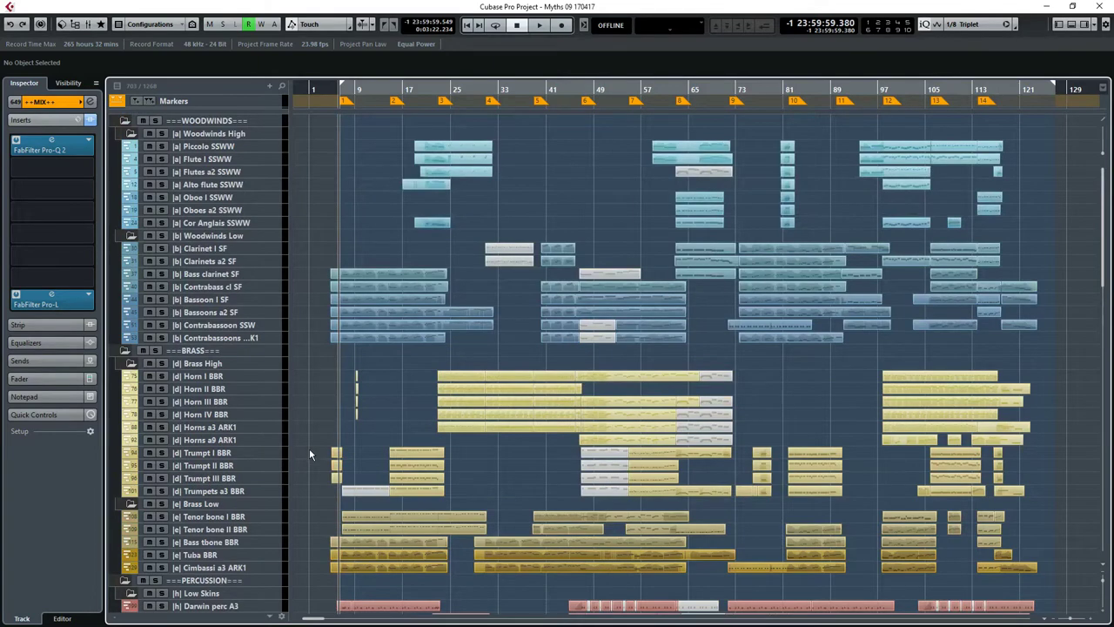
scroll(309, 450, "down", 8)
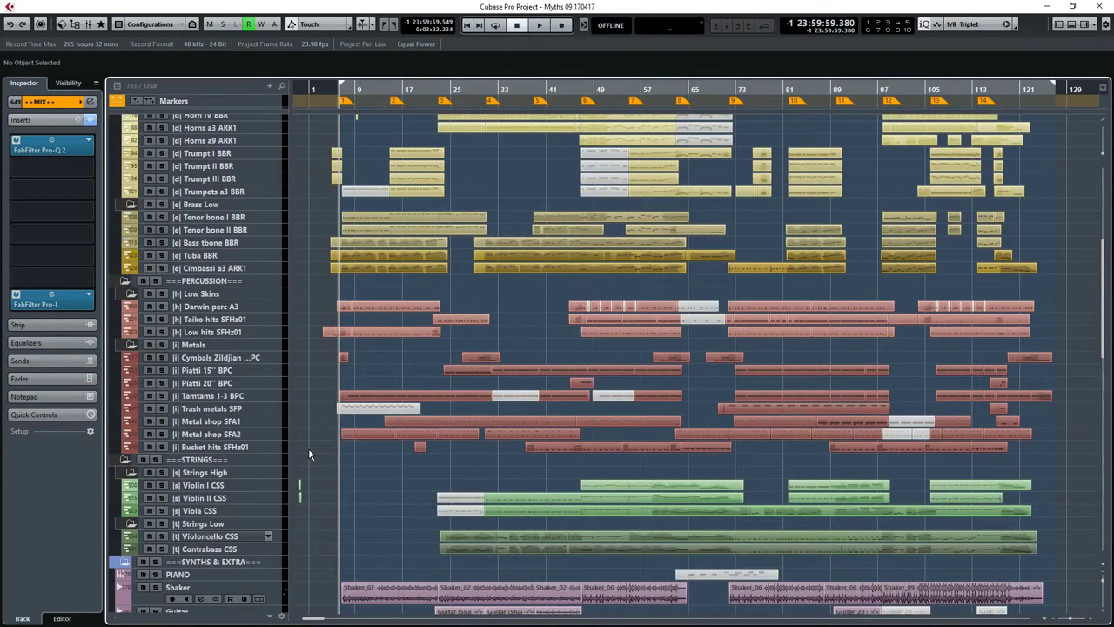
scroll(306, 448, "up", 4)
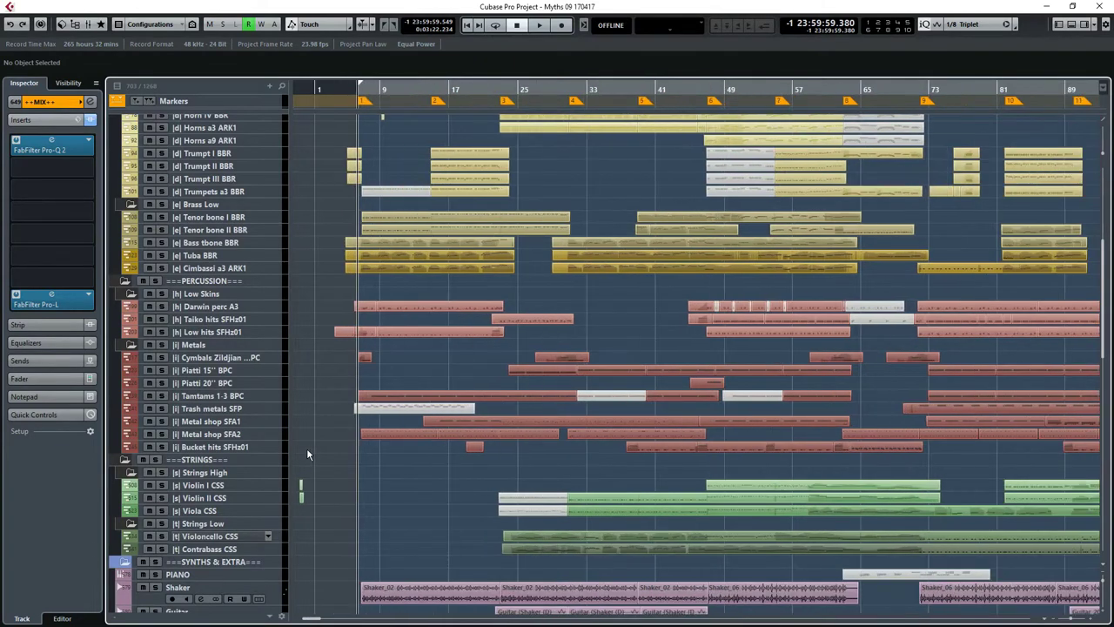
scroll(306, 447, "up", 3)
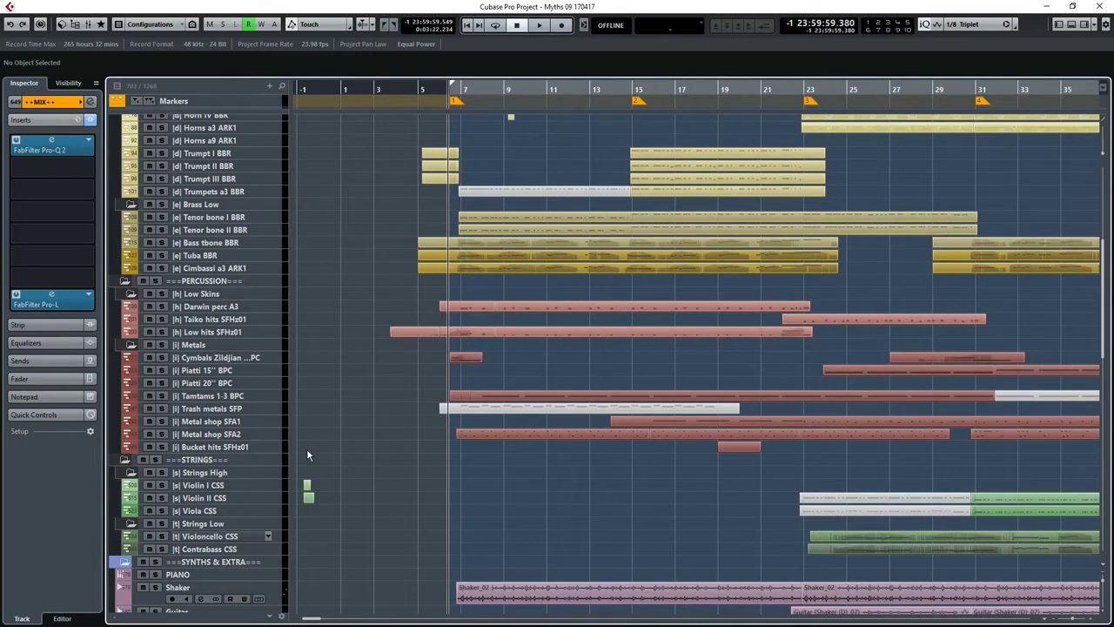
scroll(306, 451, "right", 2)
scroll(307, 455, "up", 3)
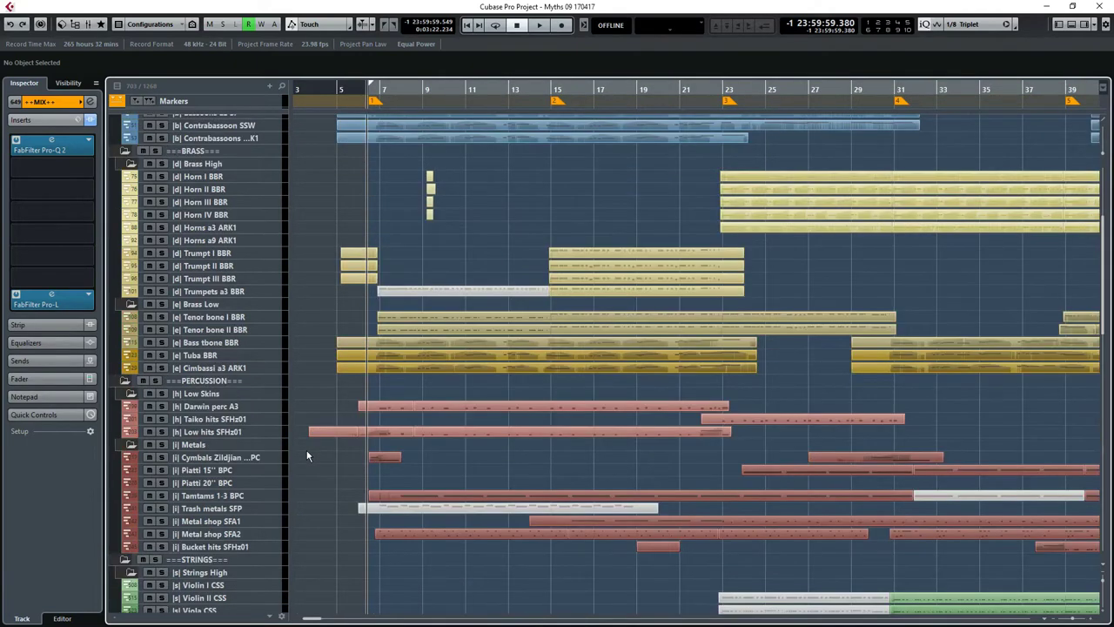
scroll(306, 455, "up", 3)
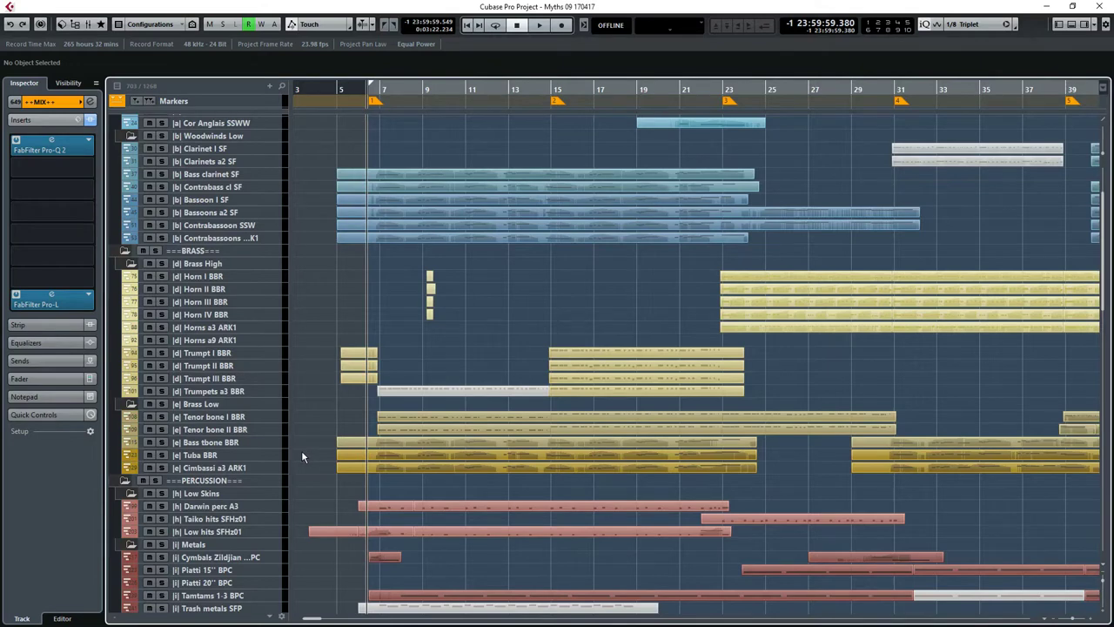
scroll(301, 456, "down", 3)
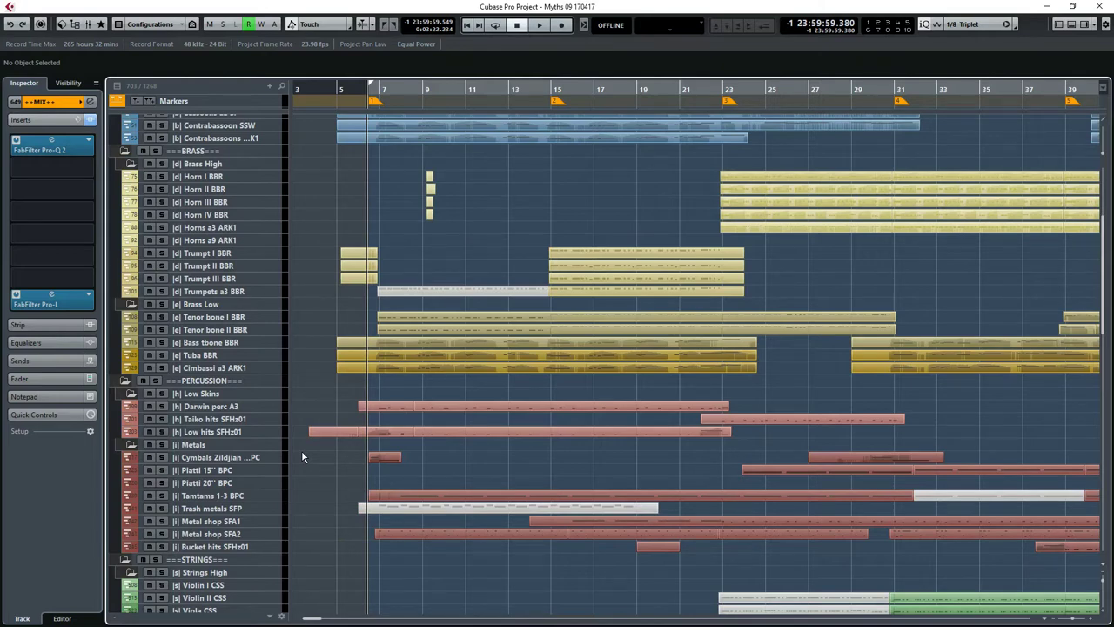
Start playback and inspect the opening low woodwind parts, including Contrabassoon SSW, in the Key Editor
key("space")
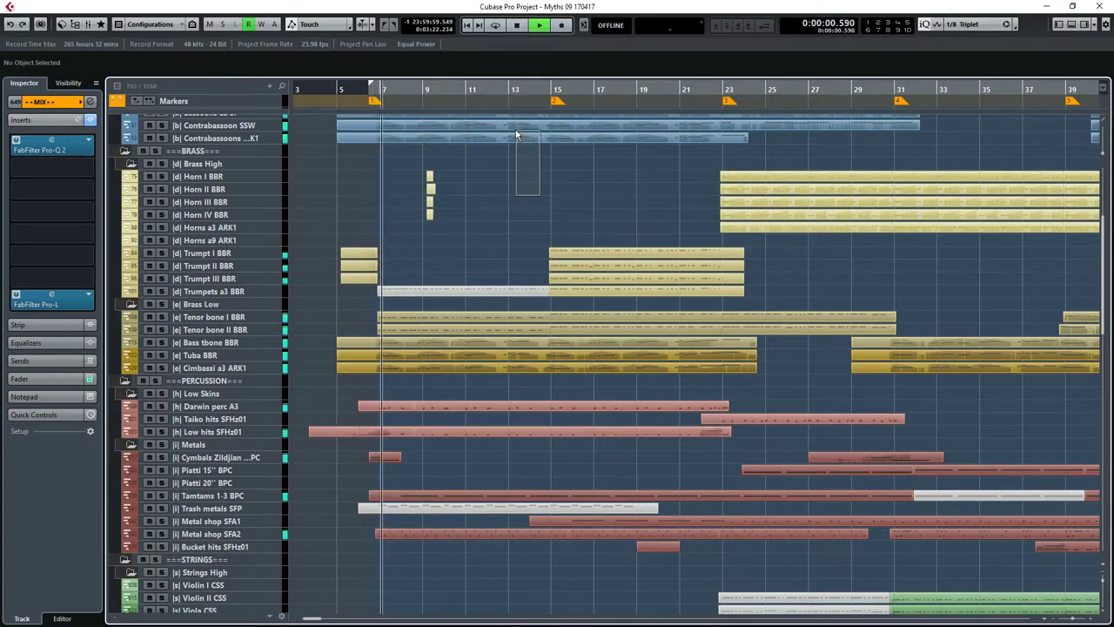
double_click(516, 135)
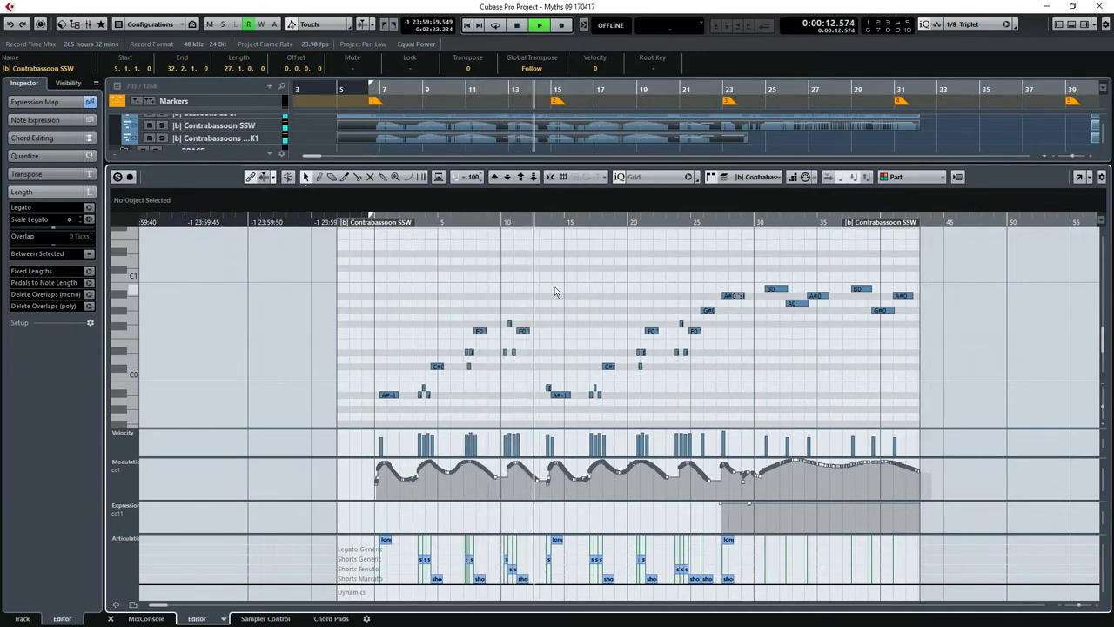
key("ctrl+alt+e")
Inspect the notes of the four trumpet parts beginning around bar 15 together in the Key Editor
left_click_drag(619, 228, 616, 298)
double_click(616, 298)
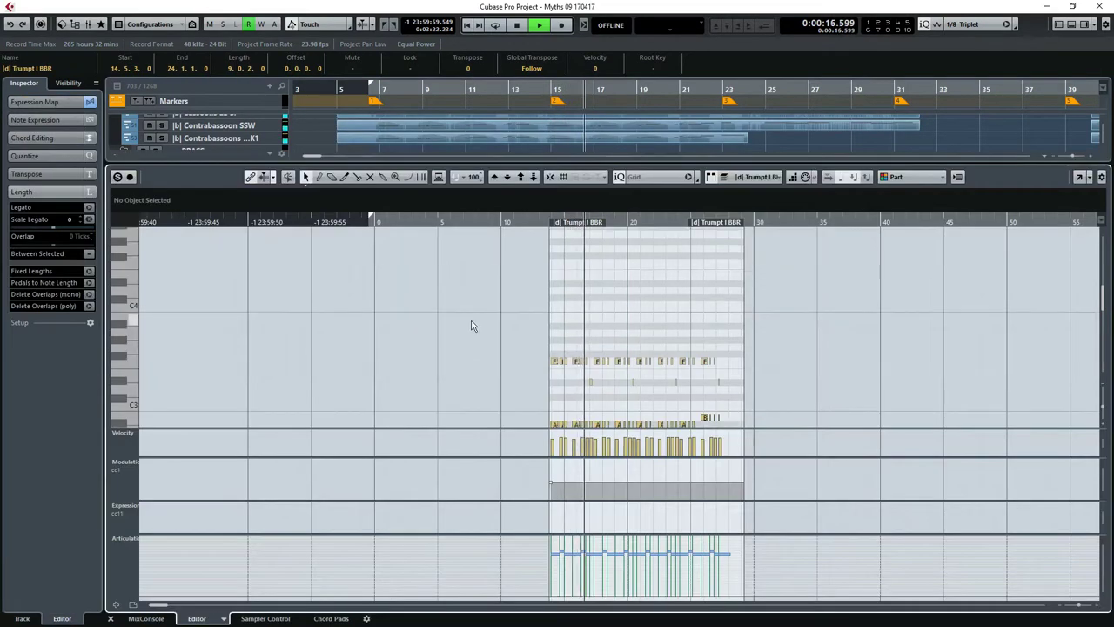
scroll(471, 325, "down", 2)
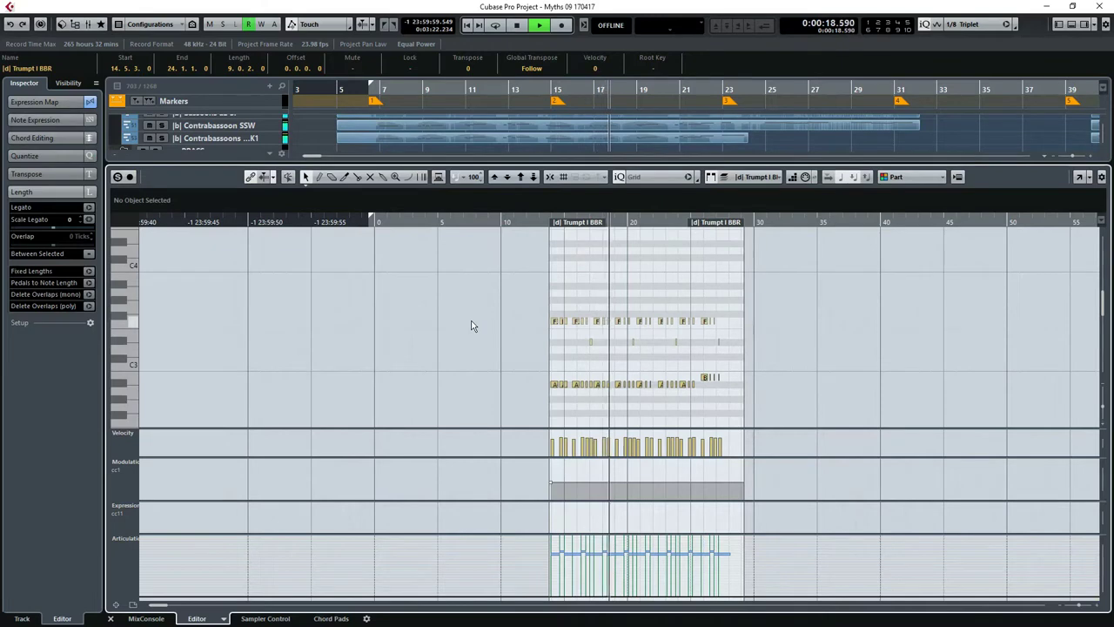
key("ctrl+alt+e")
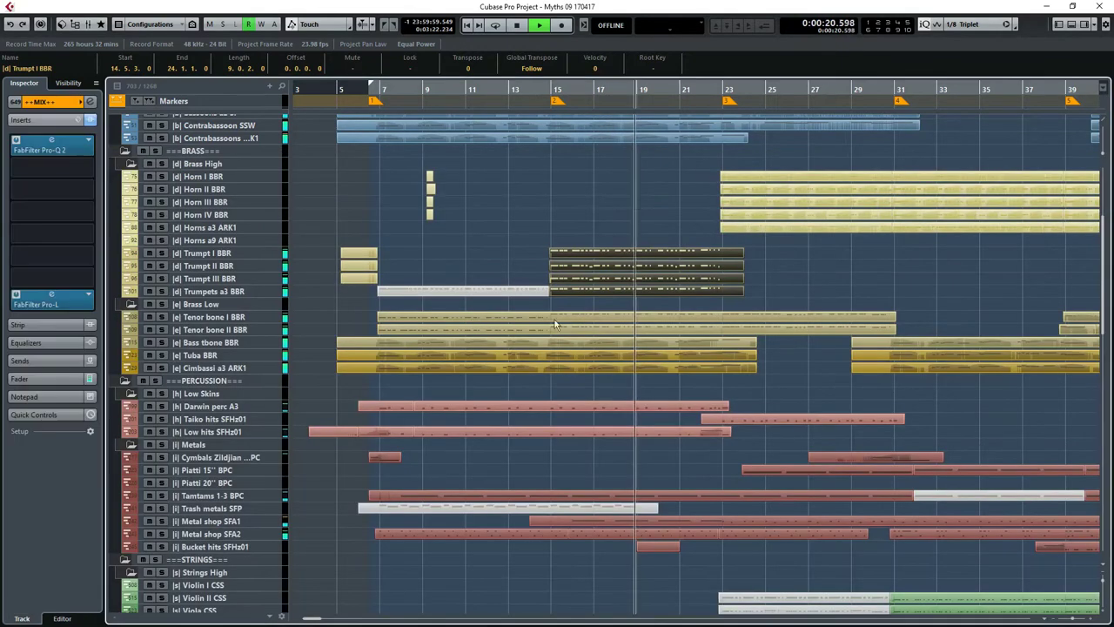
View the high woodwind parts around bars 19 to 32, from Piccolo to Cor Anglais, in the Key Editor
scroll(646, 362, "up", 5)
left_click_drag(671, 132, 689, 231)
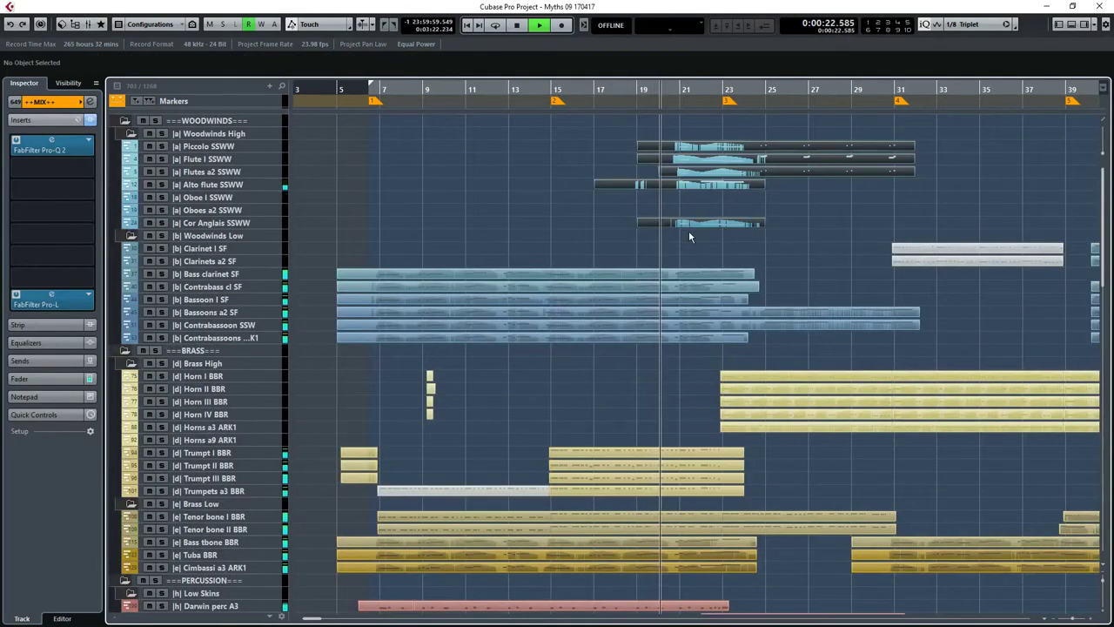
key("ctrl+alt+e")
scroll(793, 309, "right", 2)
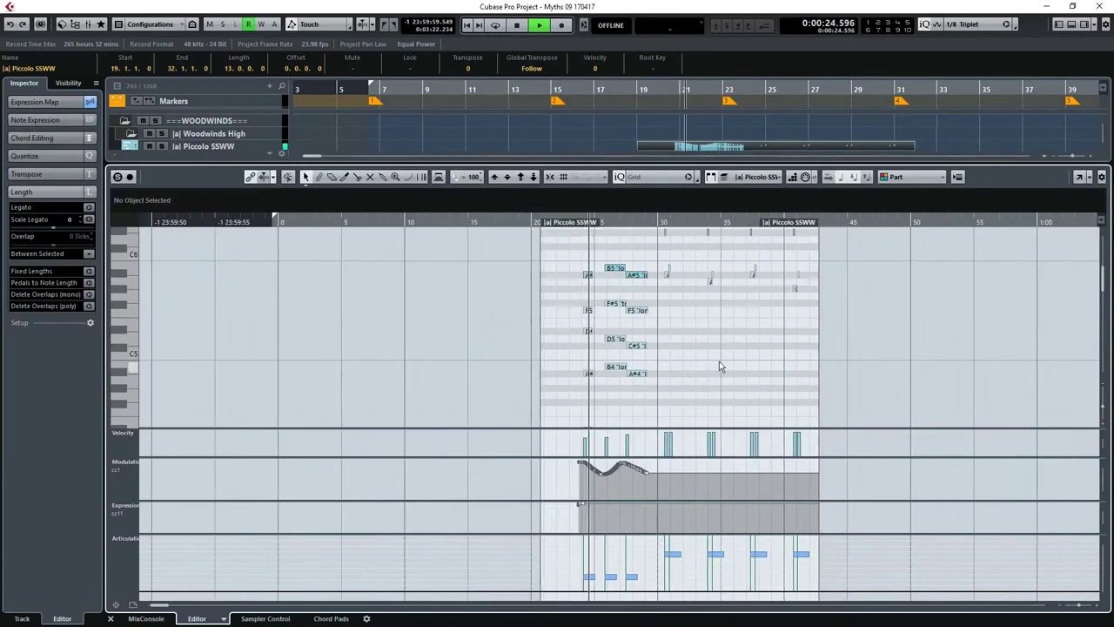
scroll(719, 361, "up", 2)
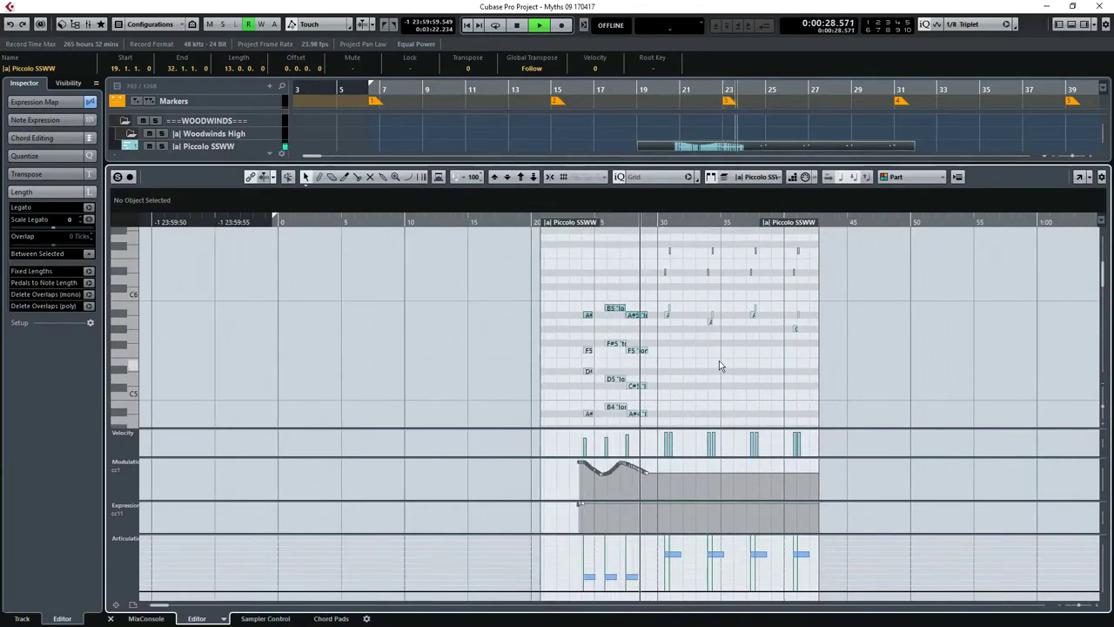
key("ctrl+e")
Inspect the Horn I–IV and Horns a3 parts beginning around bar 23 together in the Key Editor
scroll(558, 382, "right", 6)
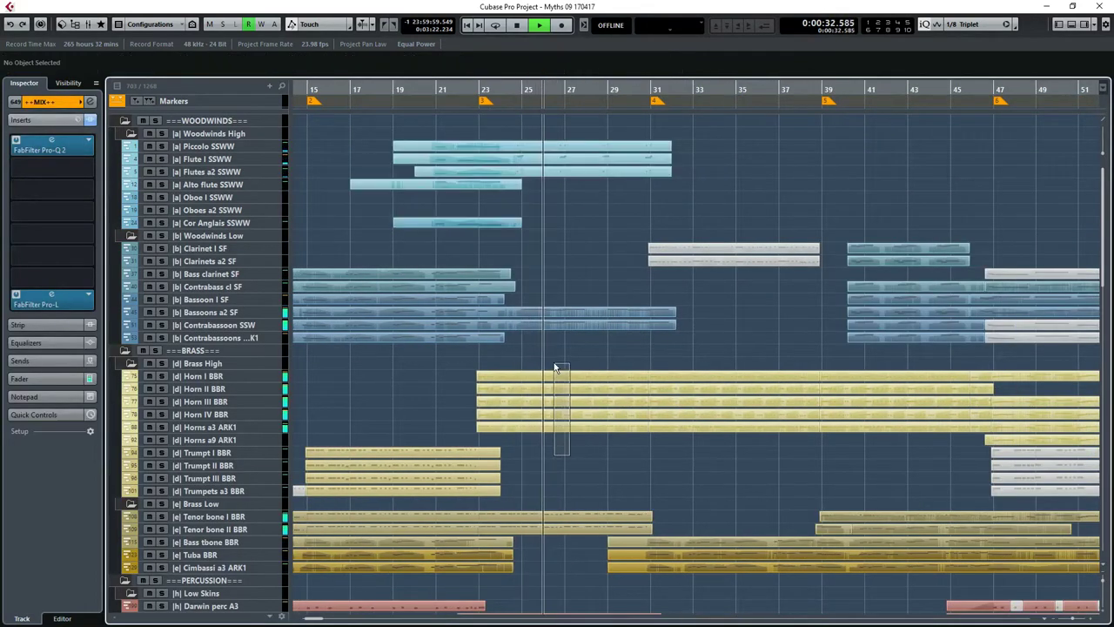
left_click_drag(552, 368, 671, 427)
key("ctrl+e")
scroll(361, 400, "right", 2)
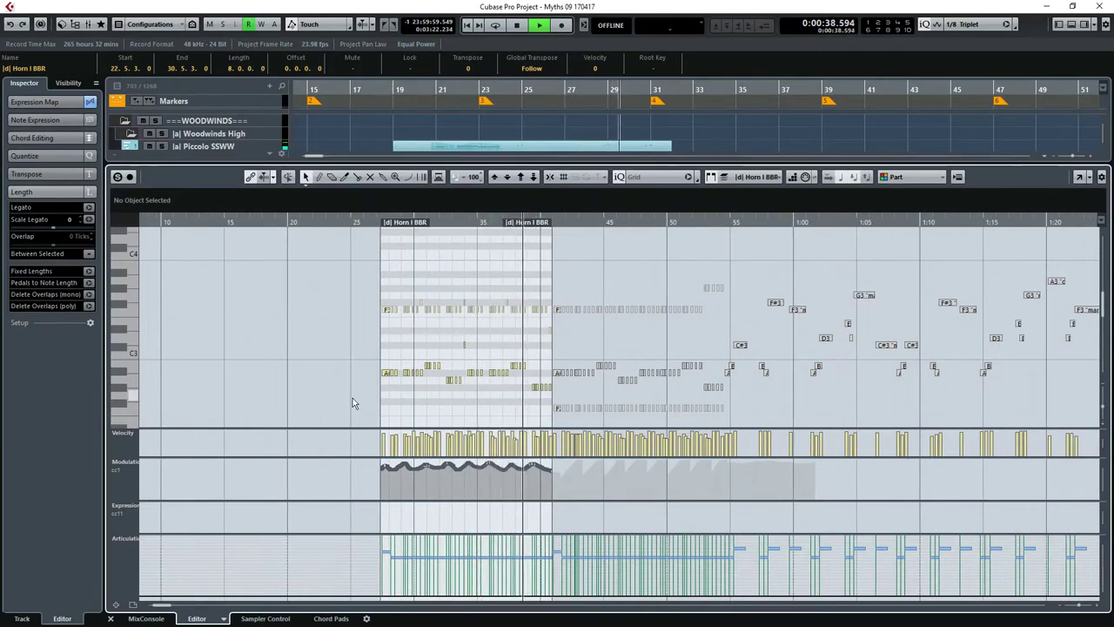
key("ctrl+e")
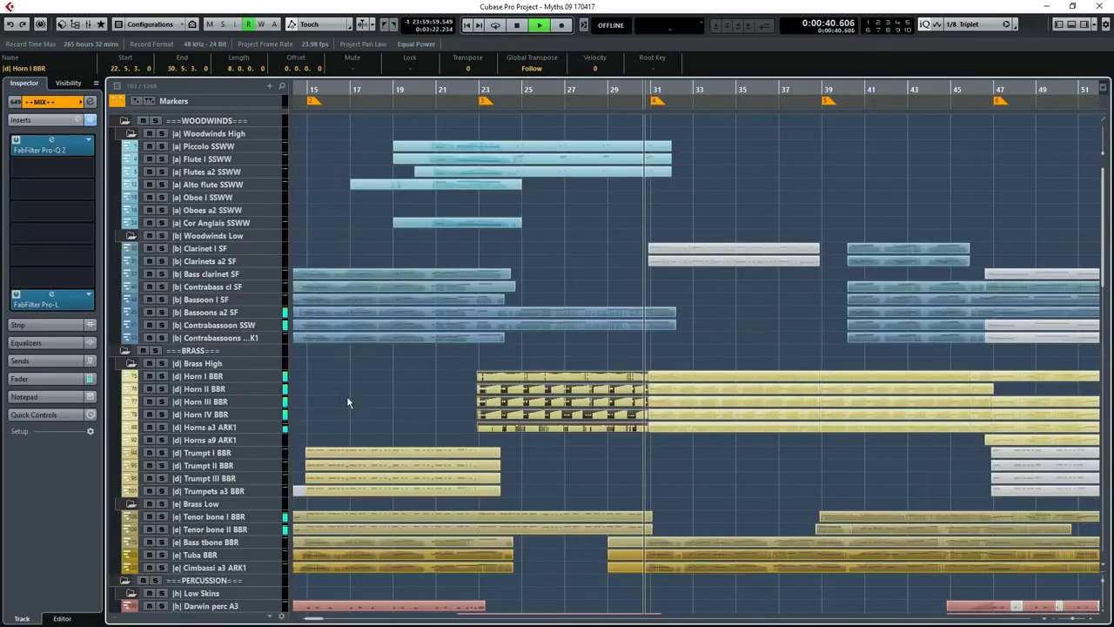
Inspect the bass trombone, tuba and cimbassi parts starting at bar 29 in the Key Editor
left_click_drag(645, 498, 656, 604)
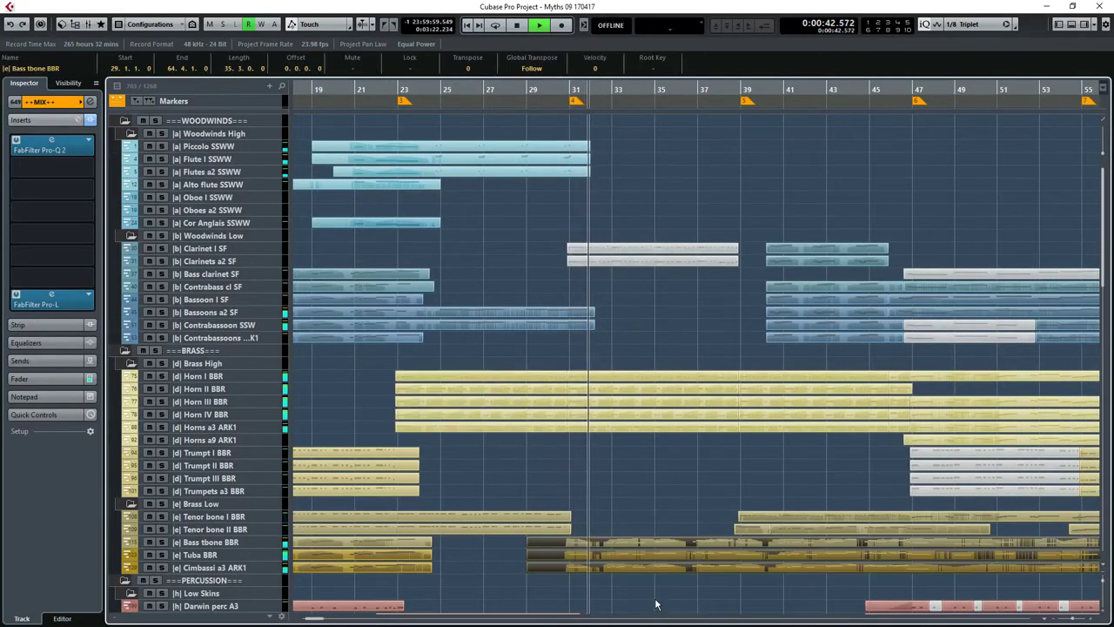
key("ctrl+e")
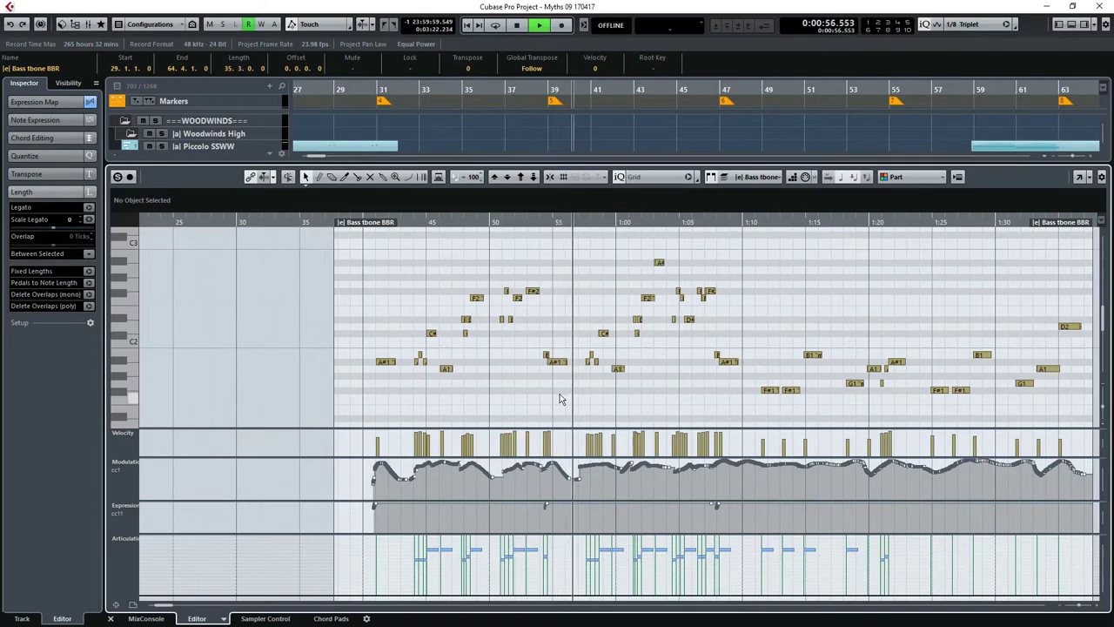
key("ctrl+e")
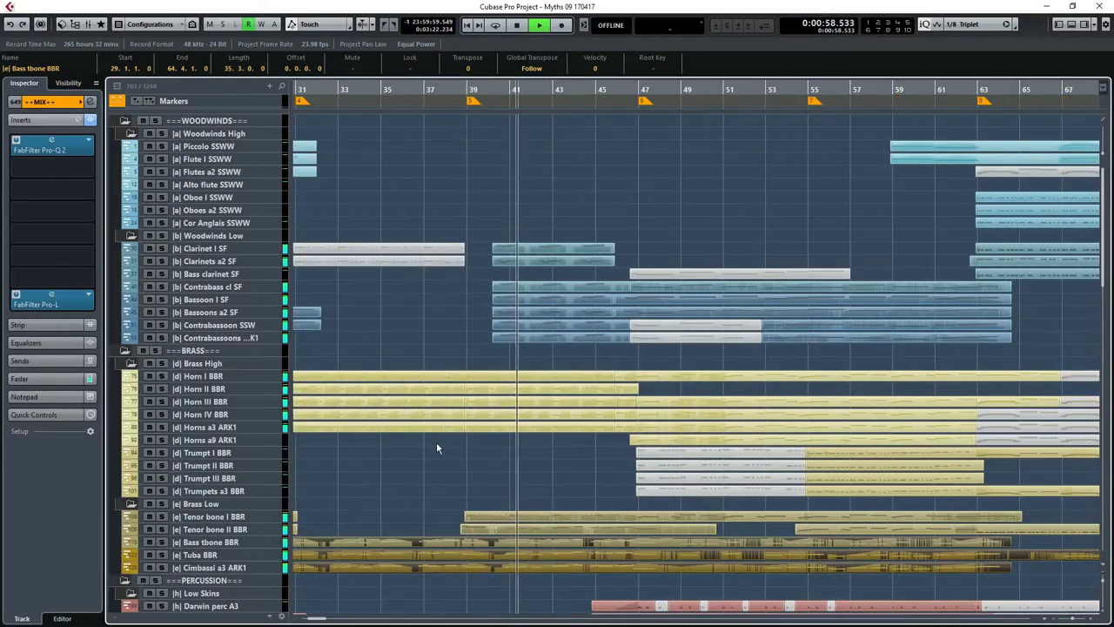
Review the short low woodwind parts around bars 40 to 45, including both clarinet tracks, in the Key Editor
left_click_drag(592, 169, 541, 344)
key("ctrl+e")
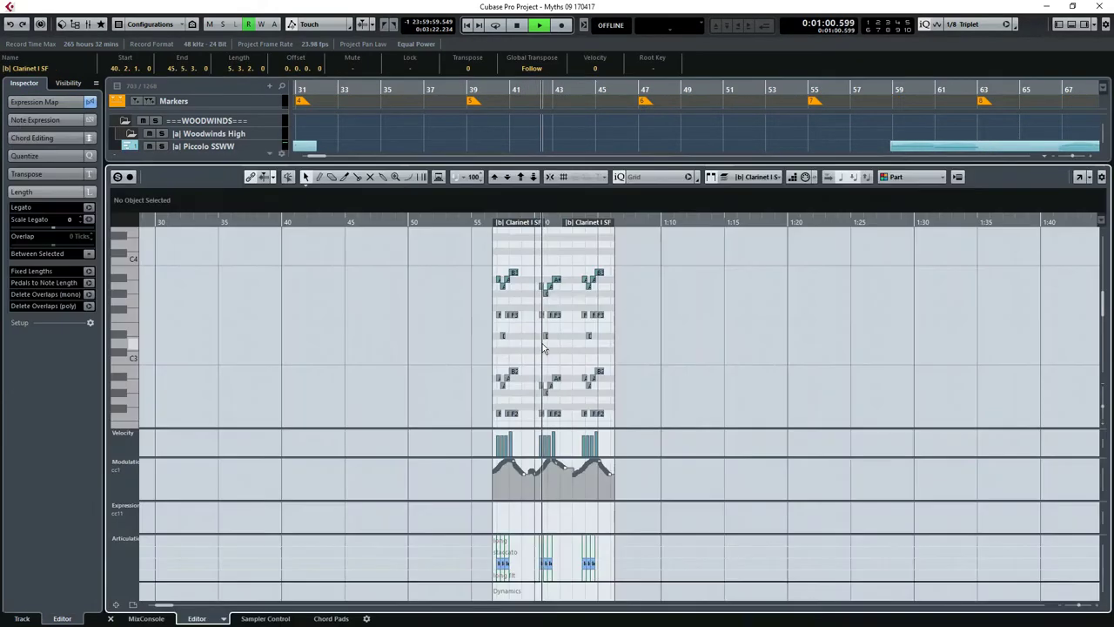
scroll(766, 315, "down", 1)
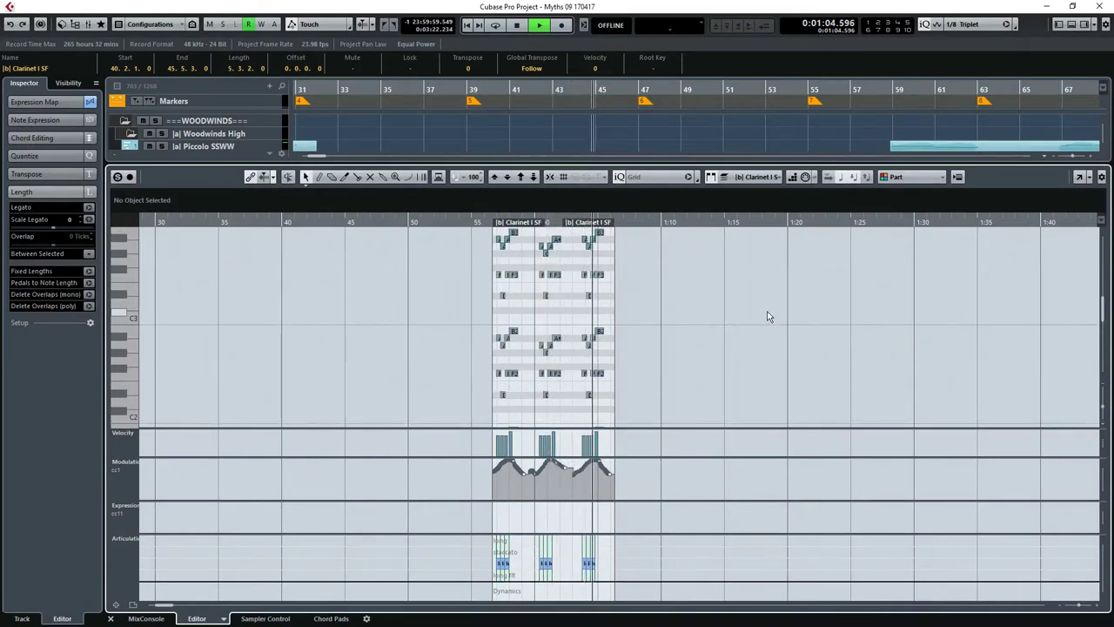
key("ctrl+e")
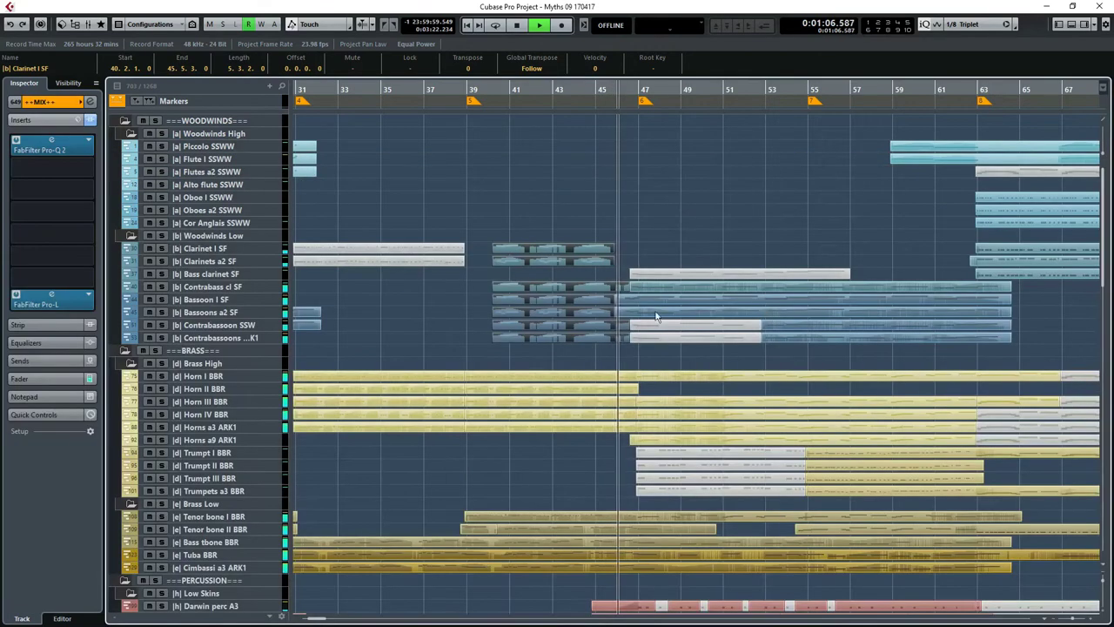
Inspect the violin, viola, cello and contrabass parts around bar 47 onward together in the Key Editor
scroll(348, 343, "right", 2)
scroll(347, 341, "down", 3)
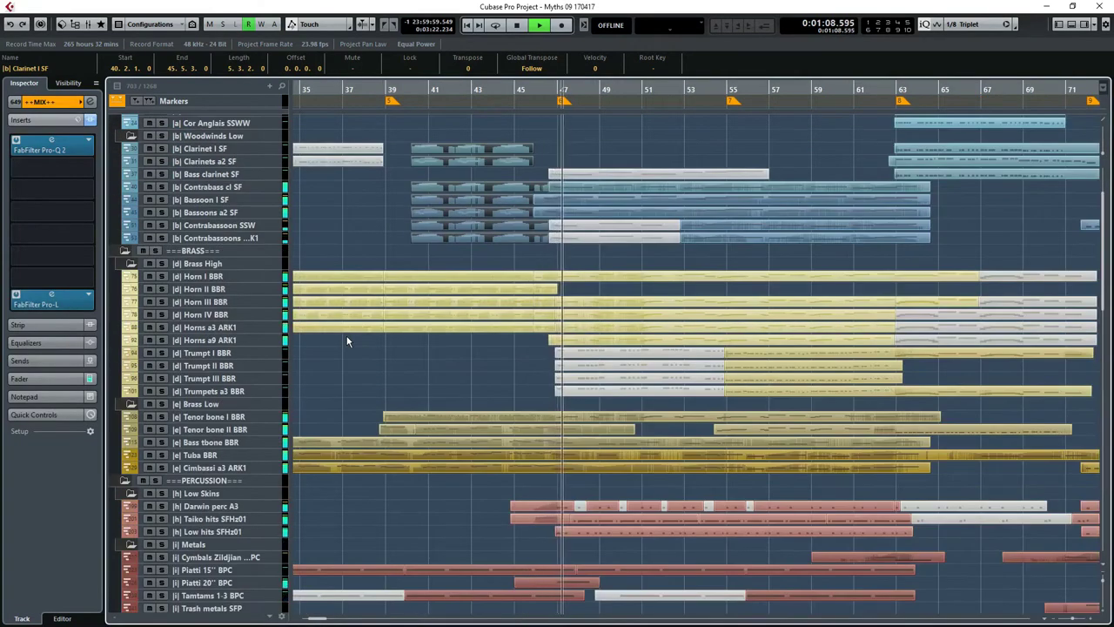
scroll(347, 341, "down", 5)
left_click_drag(600, 470, 629, 535)
key("ctrl+e")
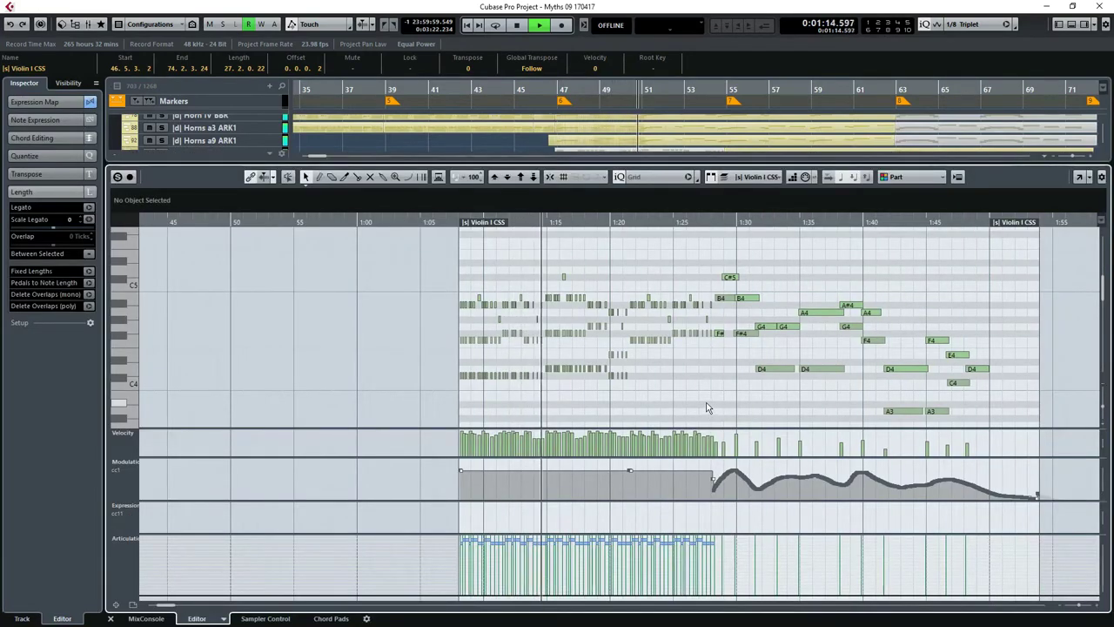
key("h")
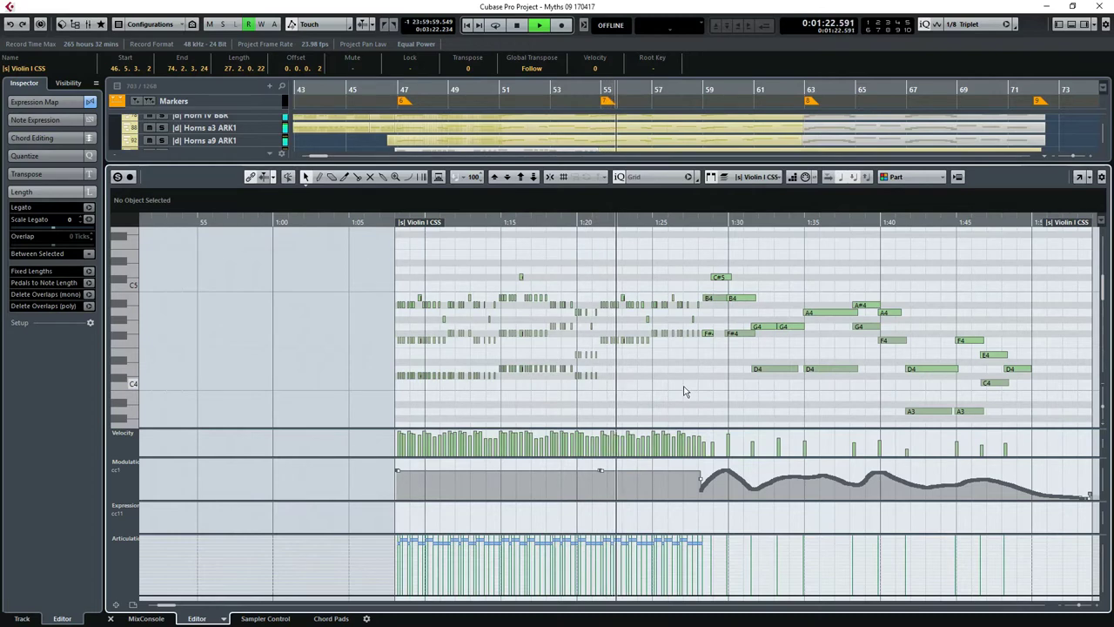
key("ctrl+e")
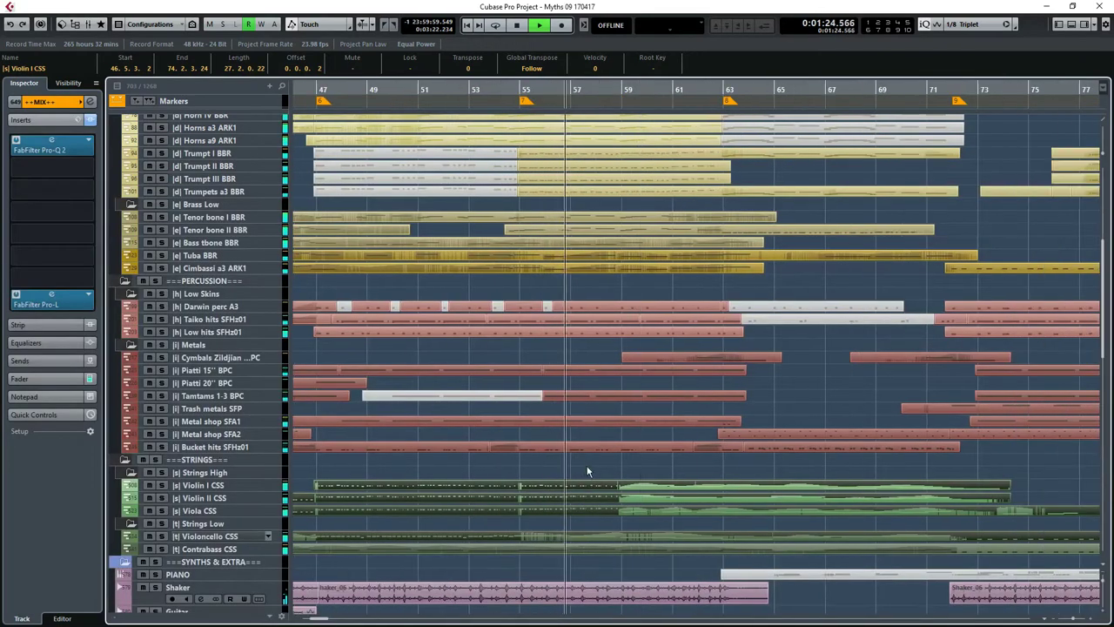
View the low woodwind parts ending around bar 64, from contrabass clarinet to contrabassoons, in the Key Editor
scroll(600, 461, "up", 5)
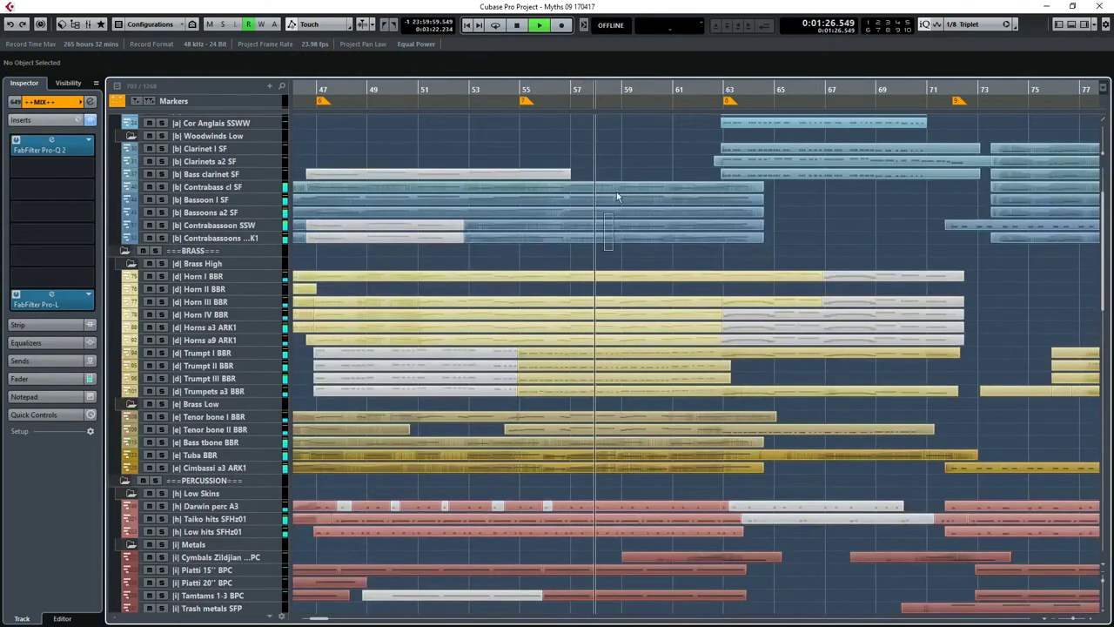
left_click(617, 188)
key("ctrl+e")
scroll(498, 372, "right", 3)
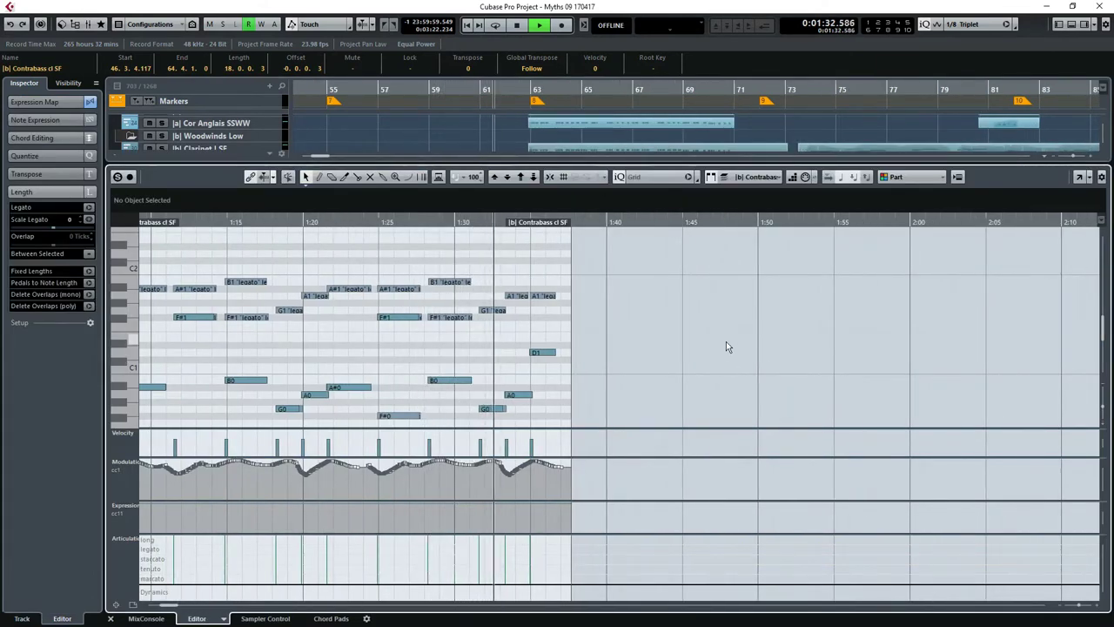
key("ctrl+e")
Inspect the Trumpt I BBR and Trumpets a3 BBR parts running from about bar 55 to 72 in the Key Editor
scroll(728, 345, "up", 3)
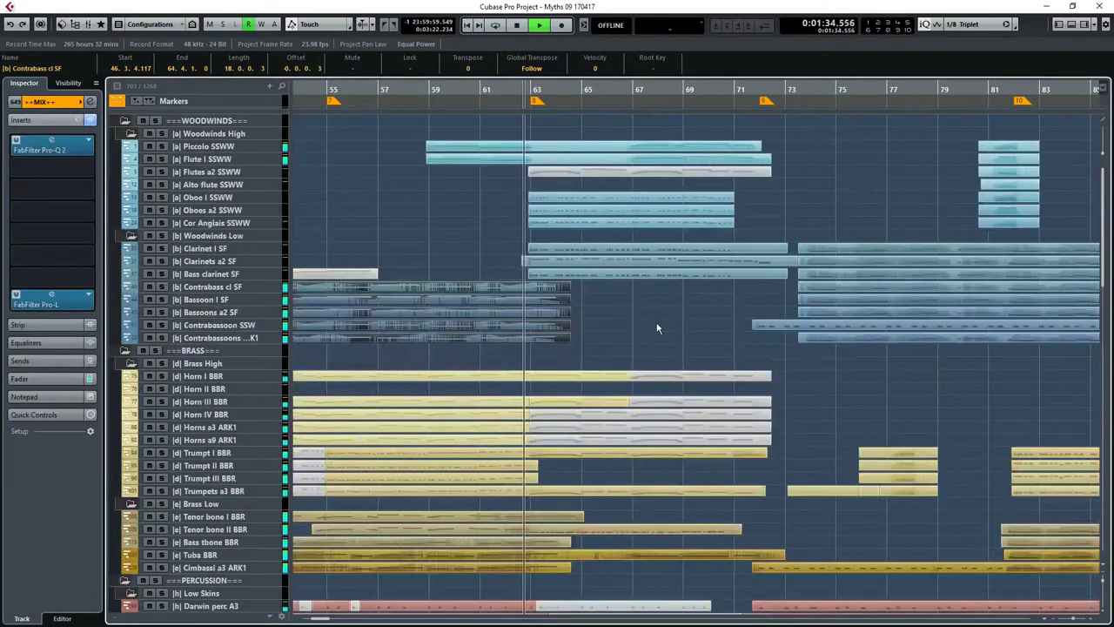
left_click(641, 454)
key("ctrl+e")
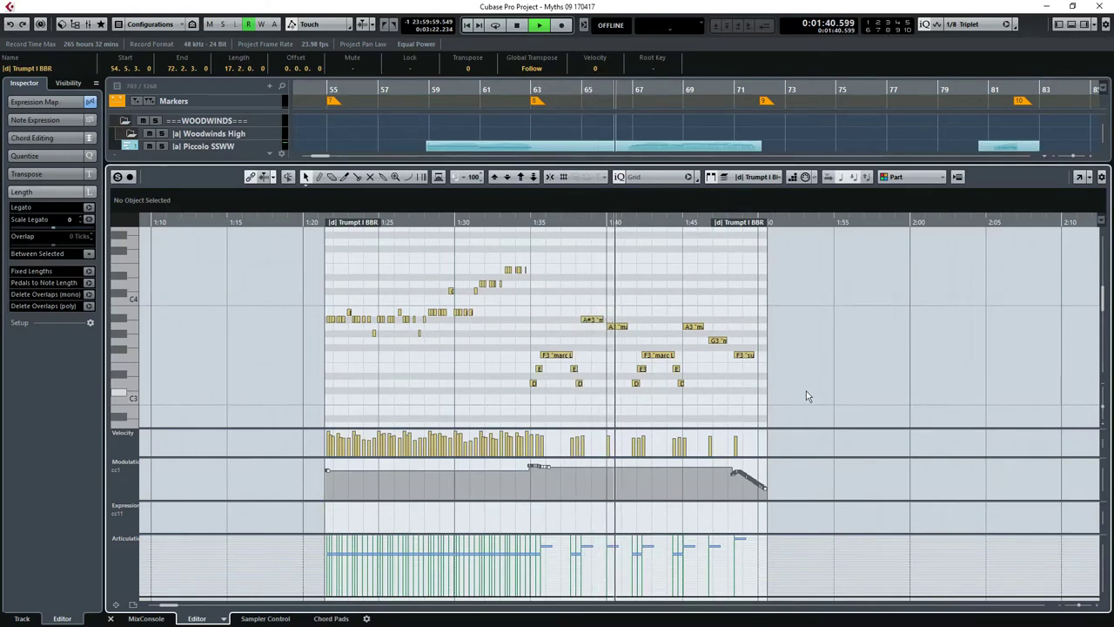
key("ctrl+e")
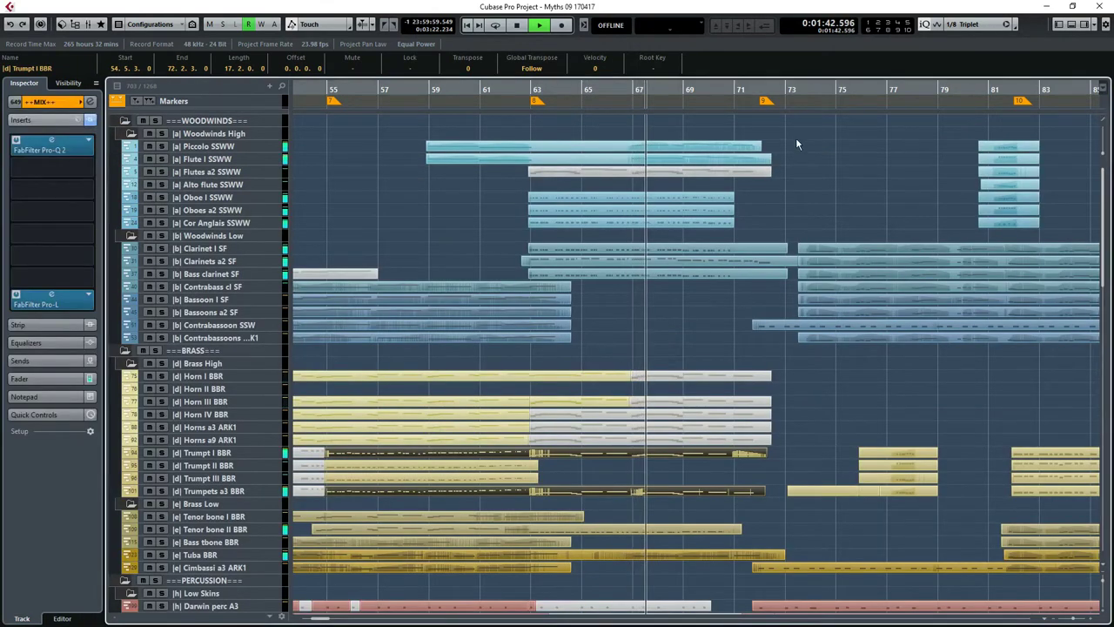
Inspect the Piccolo SSWW part running from about bar 59 to 72 in the Key Editor
left_click(727, 147)
key("ctrl+e")
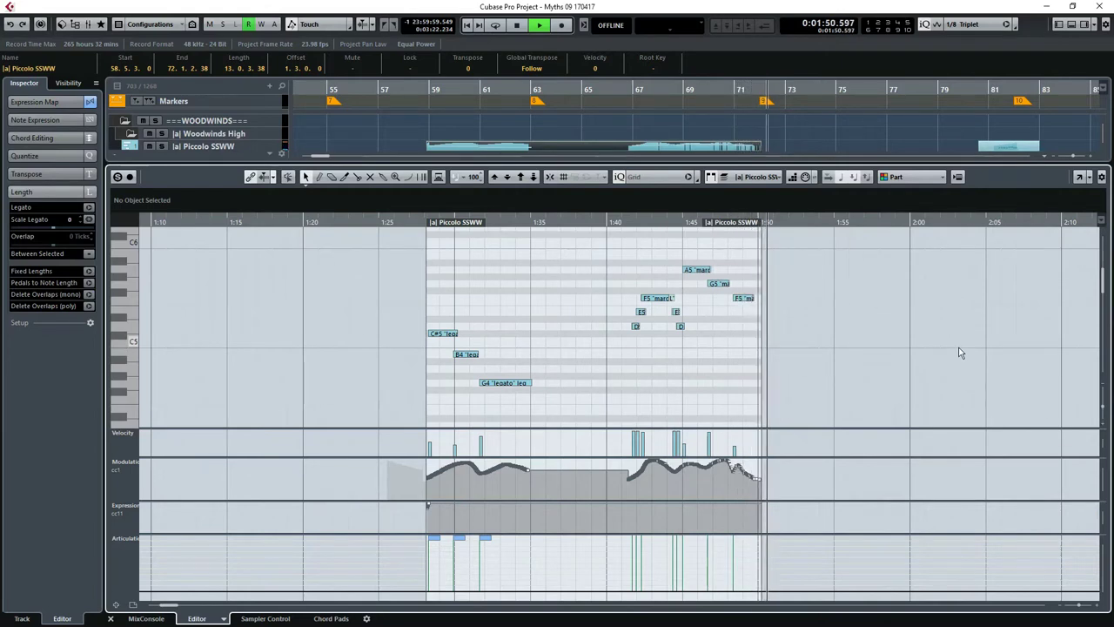
key("ctrl+e")
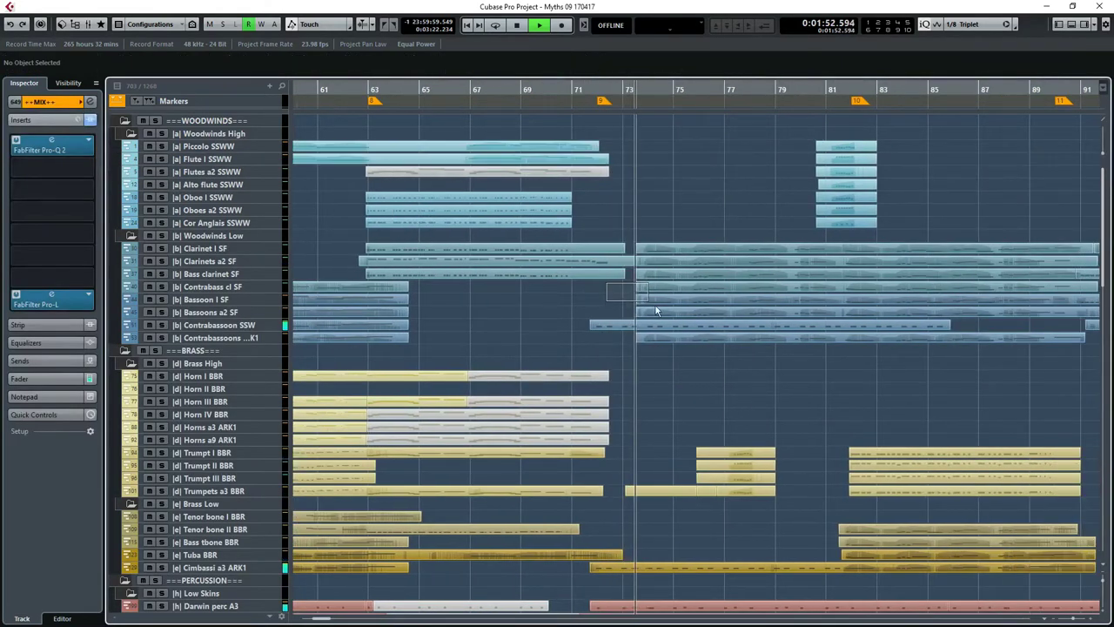
Inspect the Contrabass cl SF part and the low woodwind notes from about bar 73 to 91 in the Key Editor
left_click(667, 287)
key("ctrl+e")
scroll(493, 326, "right", 3)
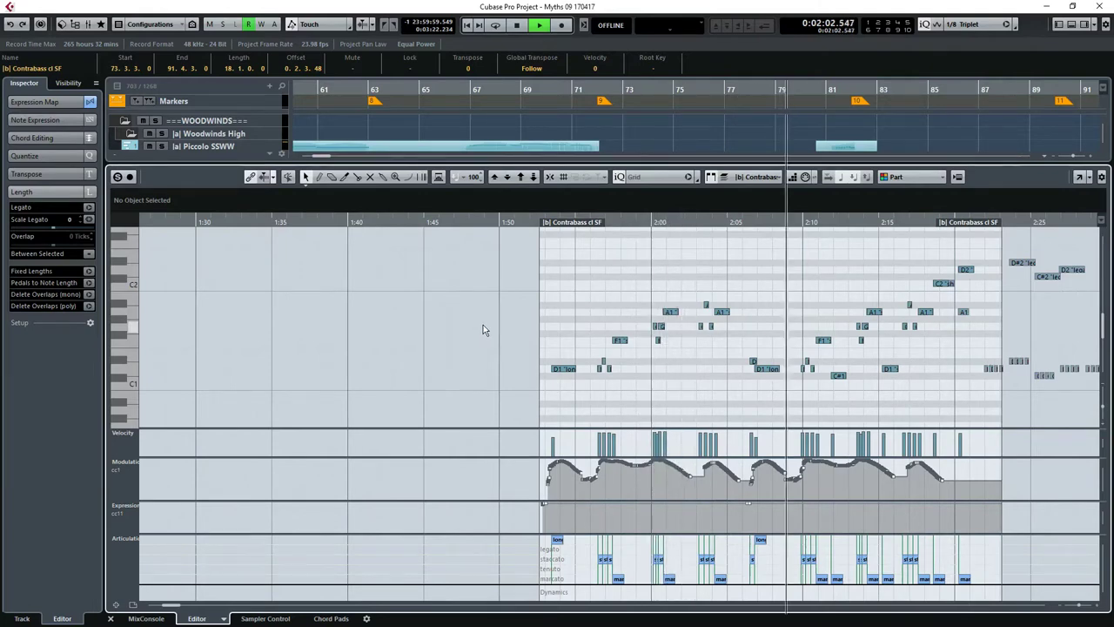
key("ctrl+alt+e")
Examine the string parts from about bar 82 to 99 in the Key Editor, from the high violin notes down to the contrabass register
scroll(712, 388, "down", 2)
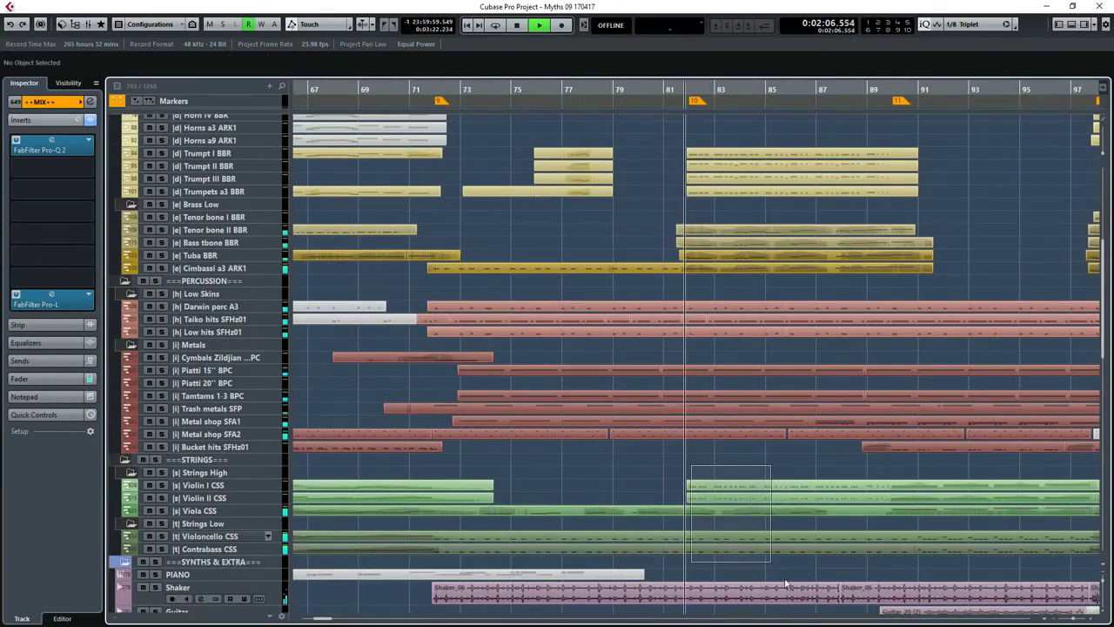
left_click(696, 486)
key("ctrl+alt+e")
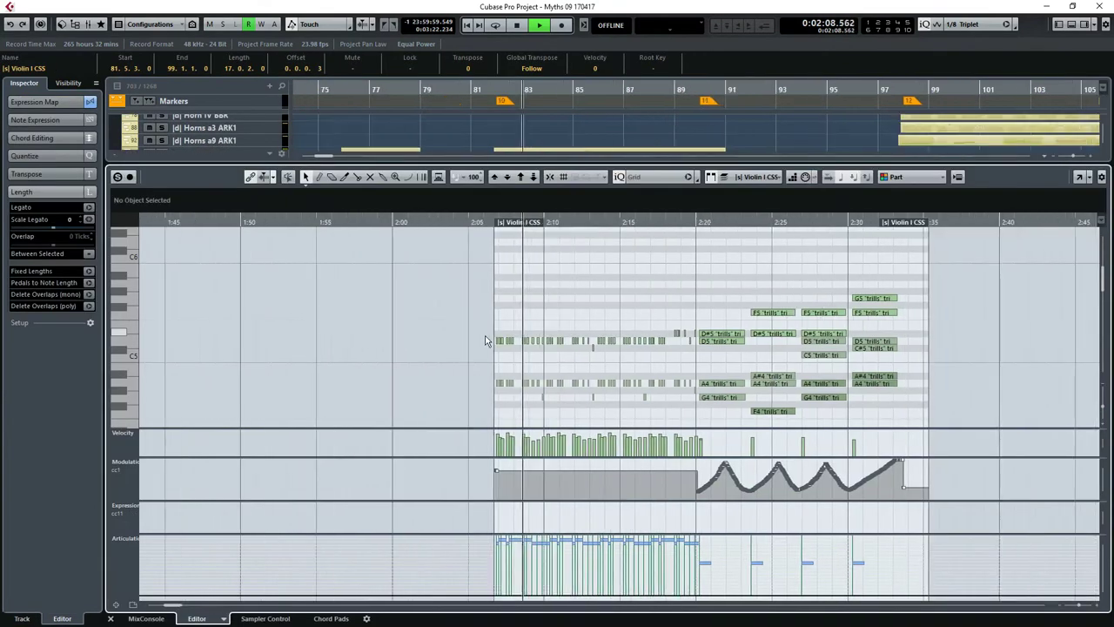
scroll(659, 316, "down", 1)
scroll(657, 317, "down", 1)
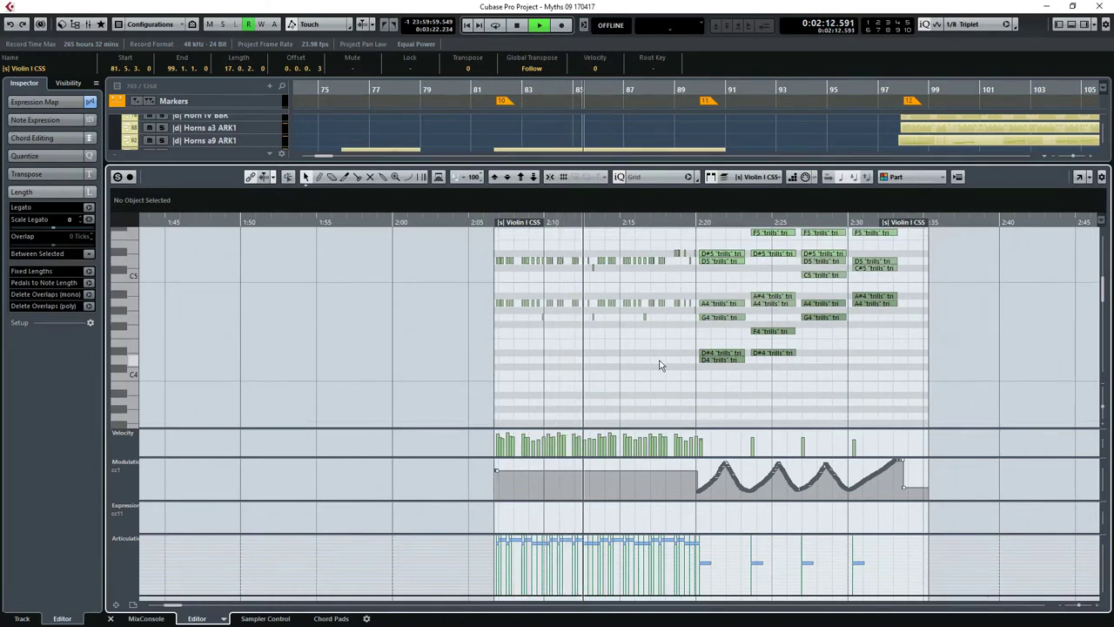
scroll(660, 366, "down", 3)
scroll(661, 367, "down", 2)
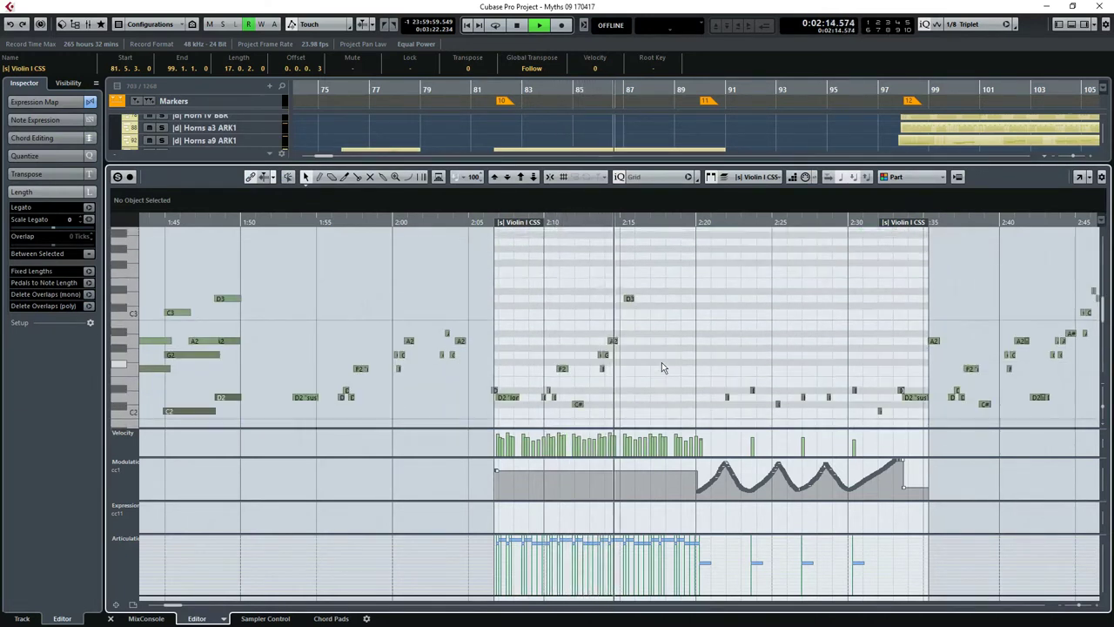
scroll(662, 367, "down", 2)
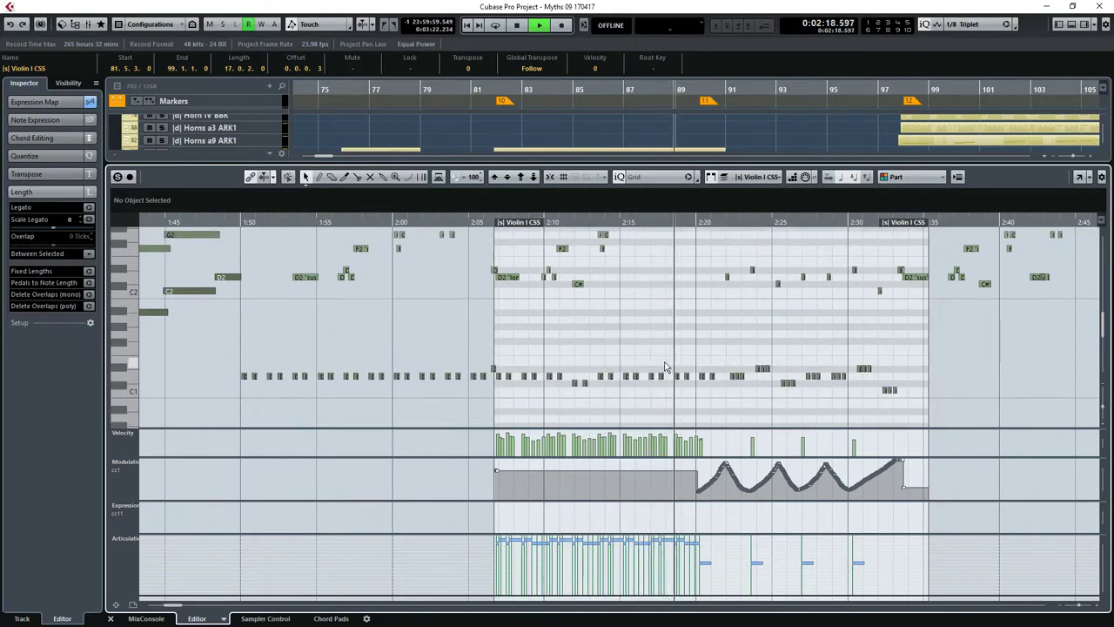
scroll(670, 363, "up", 7)
scroll(670, 364, "up", 1)
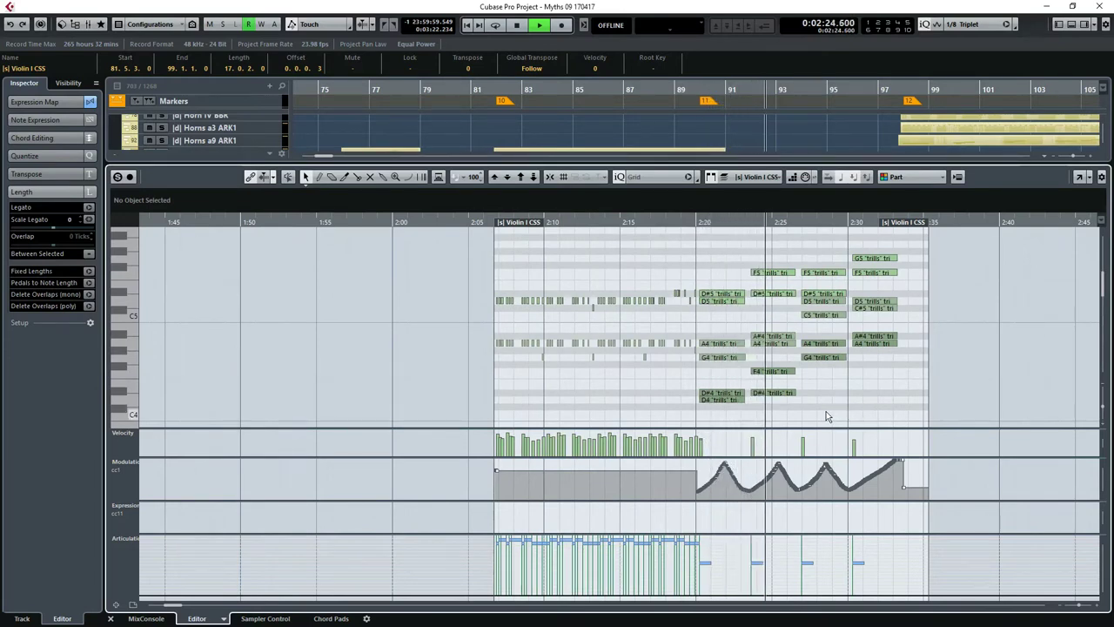
key("ctrl+alt+e")
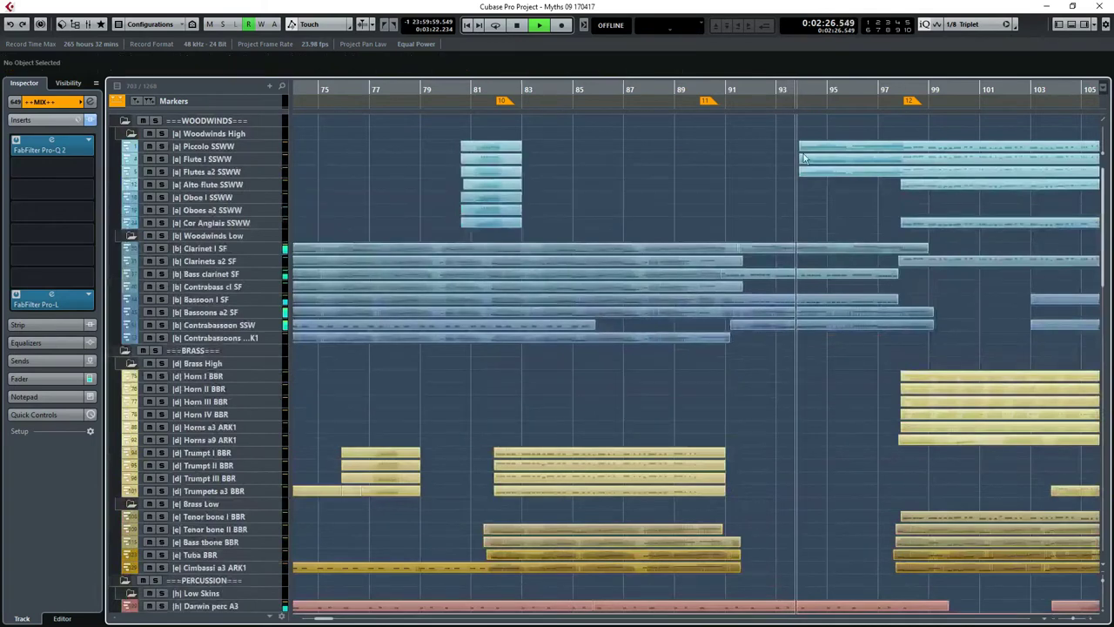
View the piccolo and flute parts running from about bar 94 to 106 together in the Key Editor
double_click(855, 189)
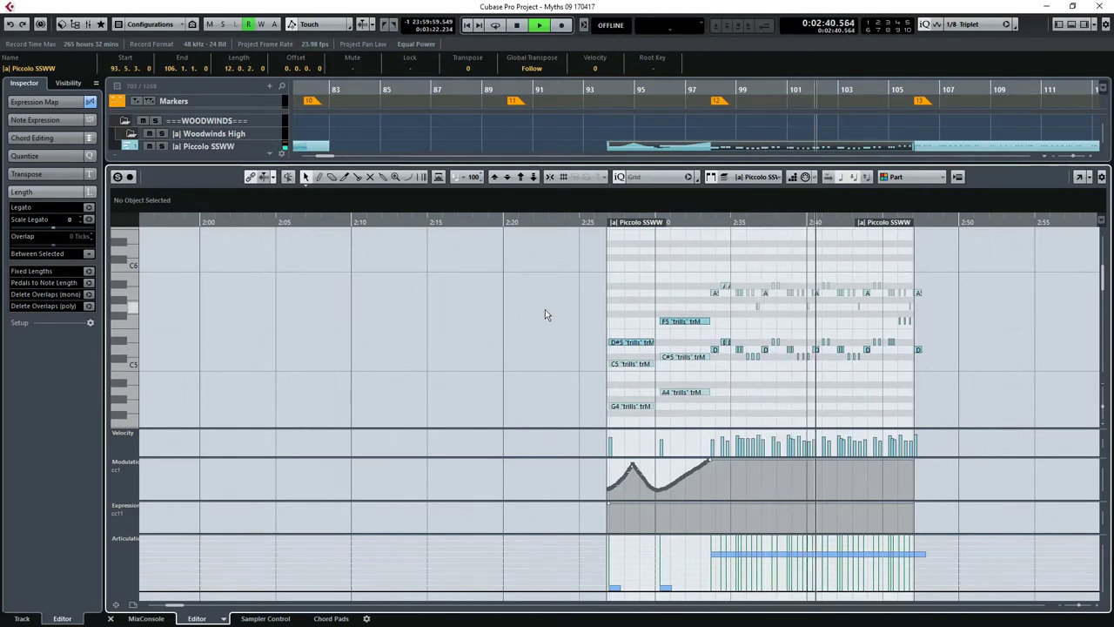
key("ctrl+e")
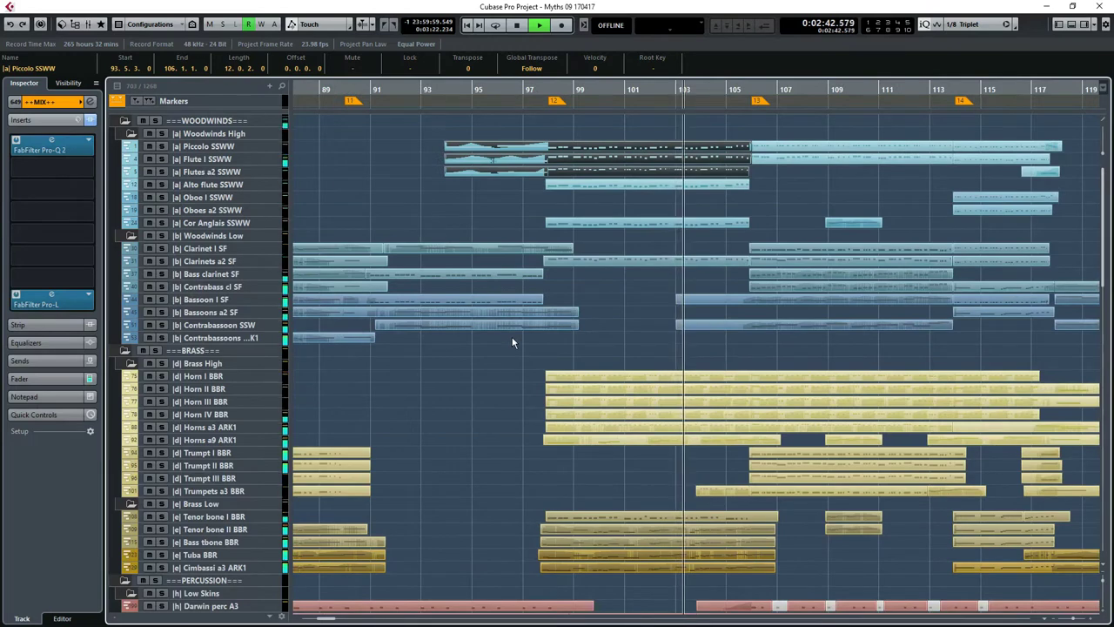
Inspect the low brass parts from Tenor bone II to Cimbassi around bars 98 to 107 in the Key Editor
scroll(697, 366, "down", 3)
left_click(787, 465)
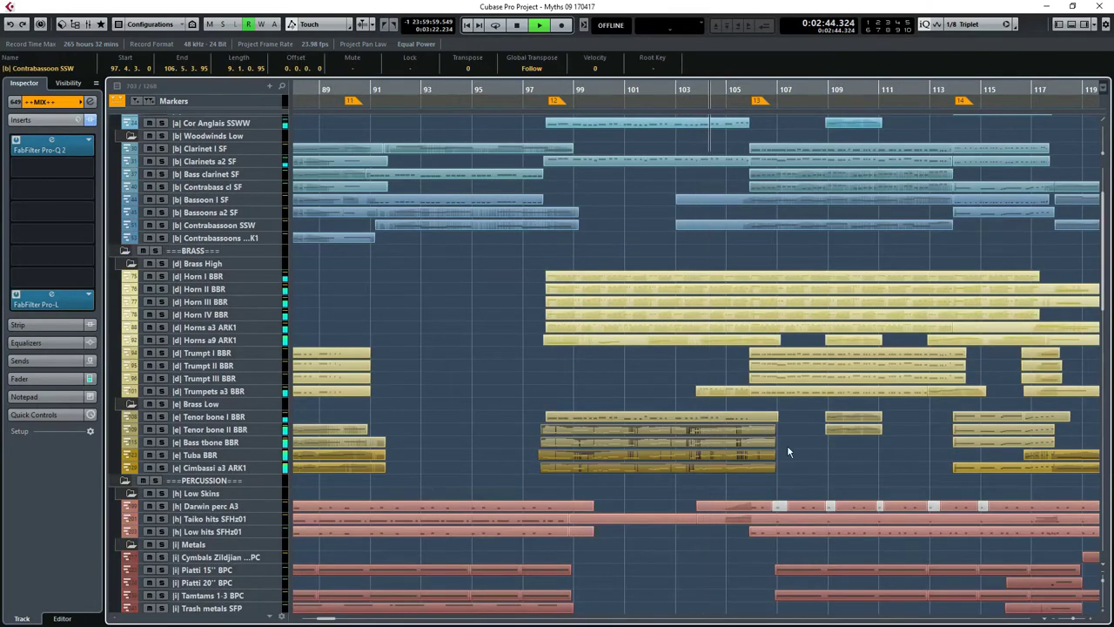
key("ctrl+e")
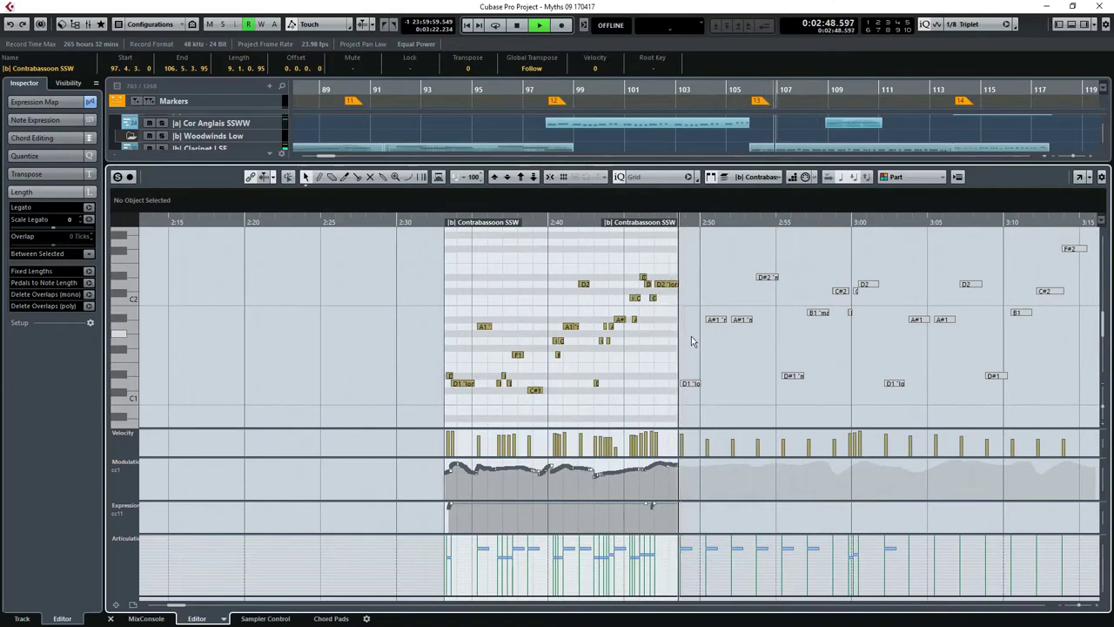
key("ctrl+e")
Inspect the violin, viola, cello and contrabass parts that span bar 106 to 123 in the Key Editor
scroll(641, 445, "down", 5)
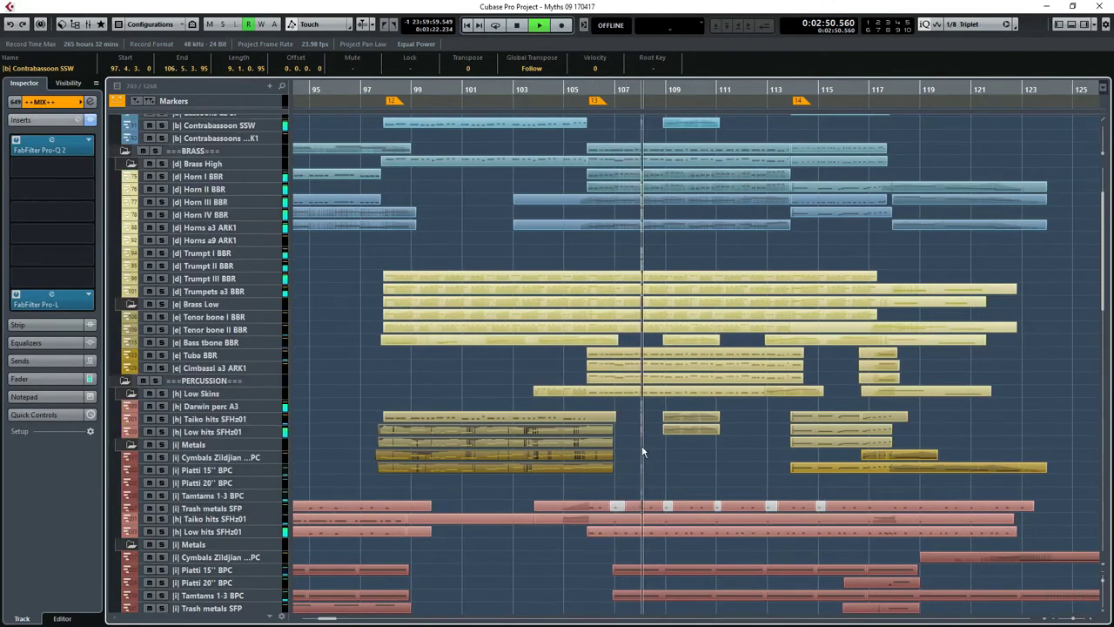
left_click_drag(629, 466, 671, 547)
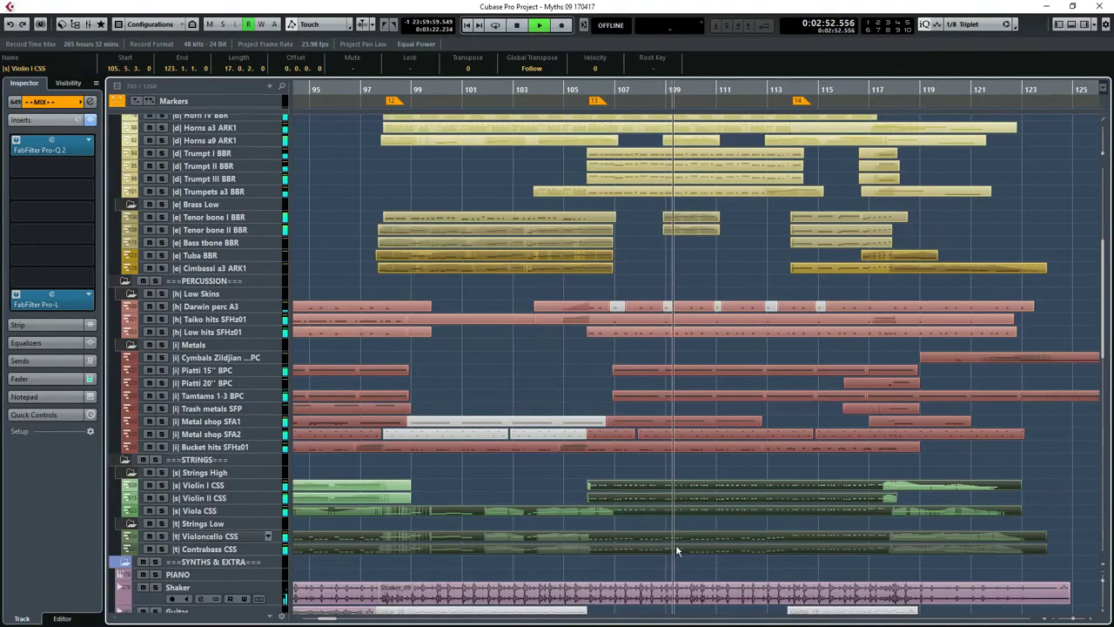
key("ctrl+e")
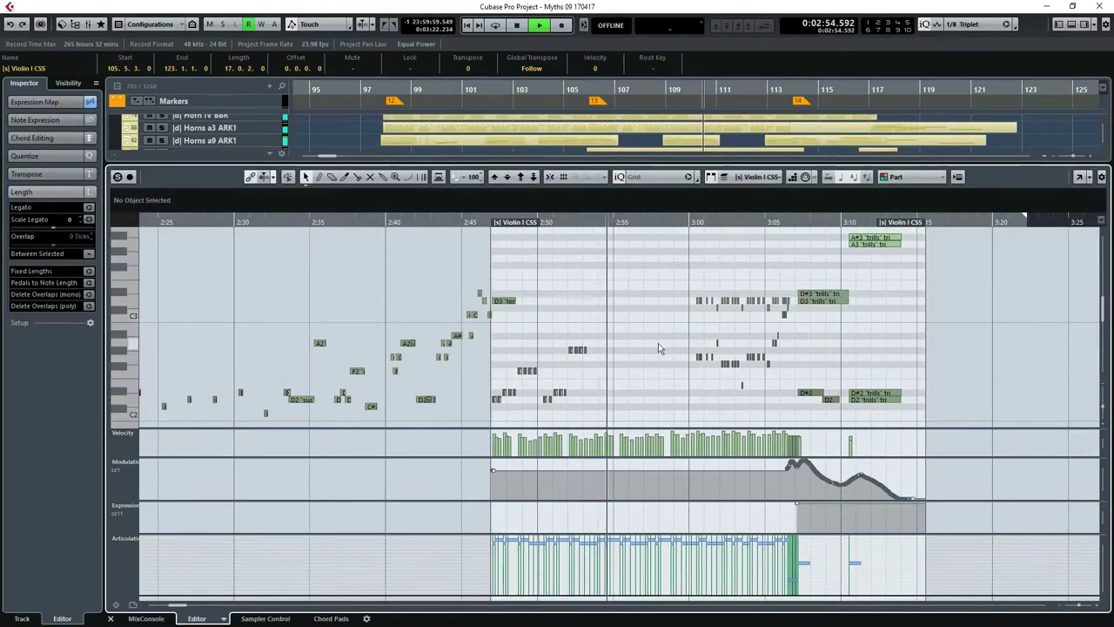
scroll(658, 343, "up", 8)
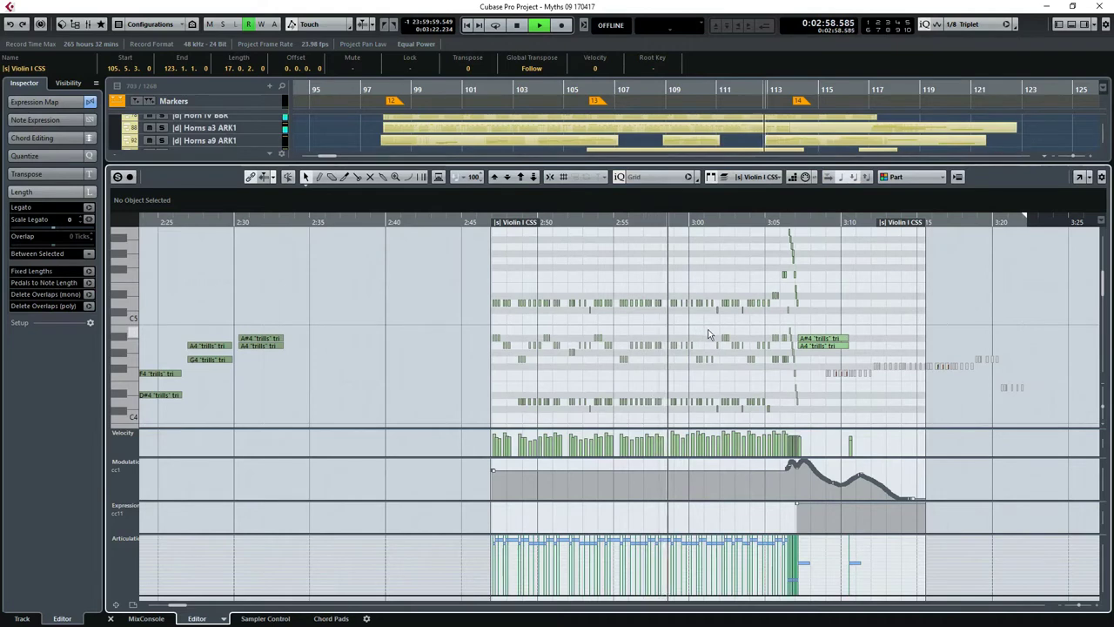
key("ctrl+alt+e")
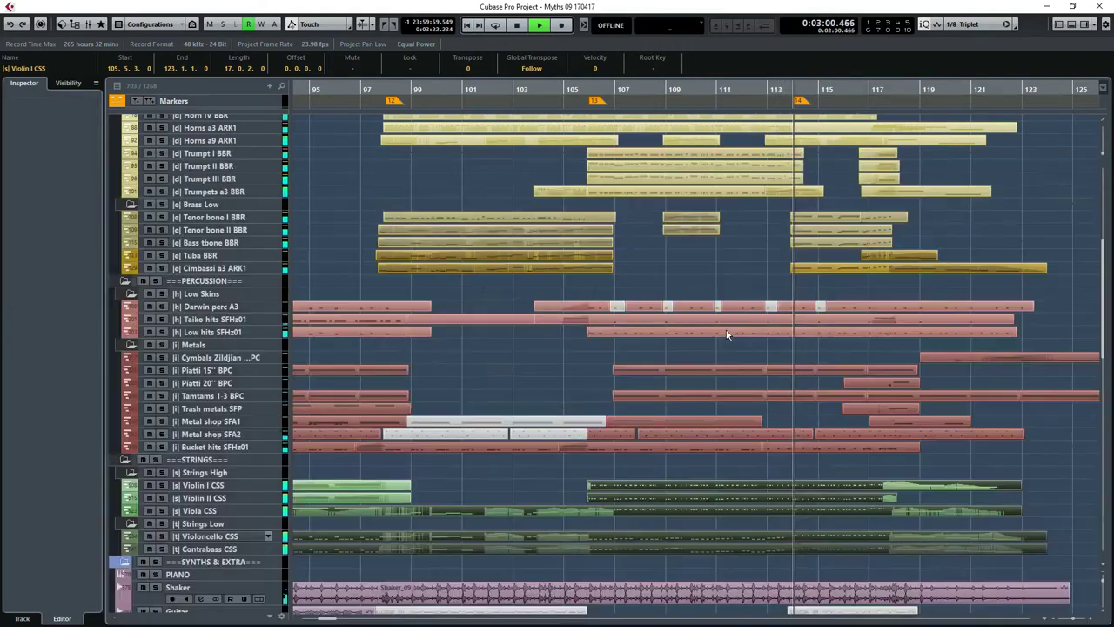
Inspect the closing low brass parts from about bar 114, including the short A#2 note, in the Key Editor
key("h")
key("h")
key("shift+h")
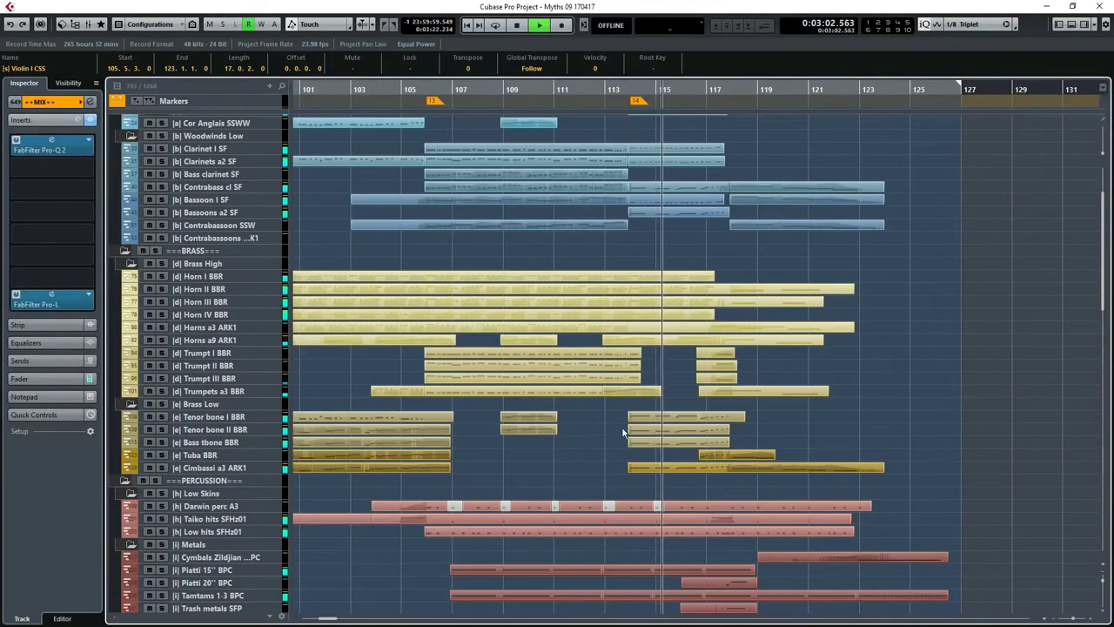
left_click_drag(622, 427, 885, 443)
key("ctrl+alt+e")
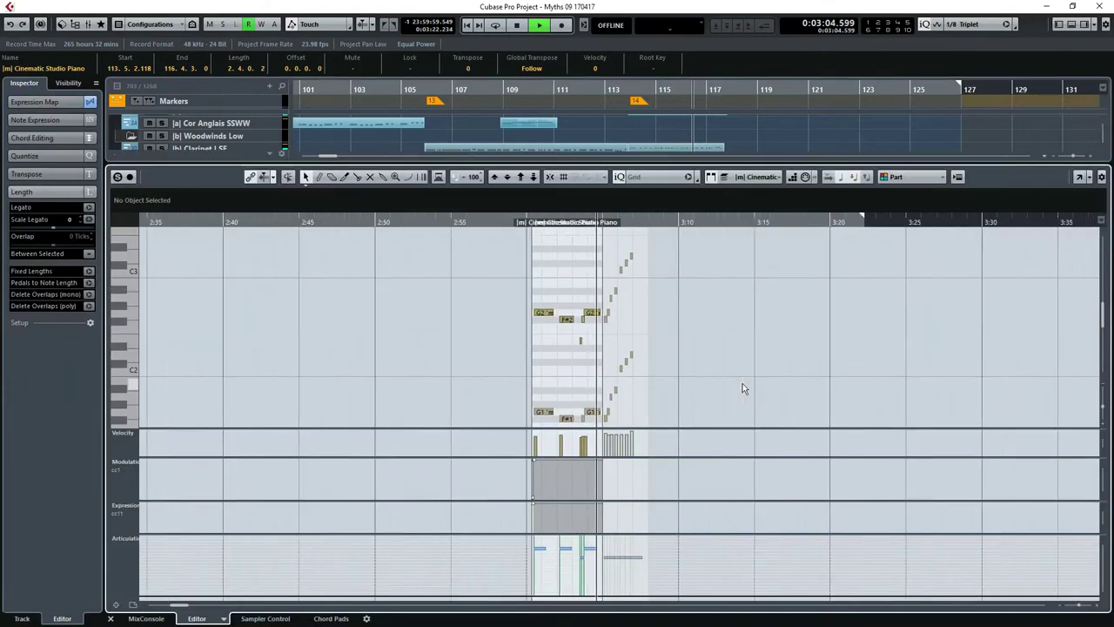
left_click(616, 292)
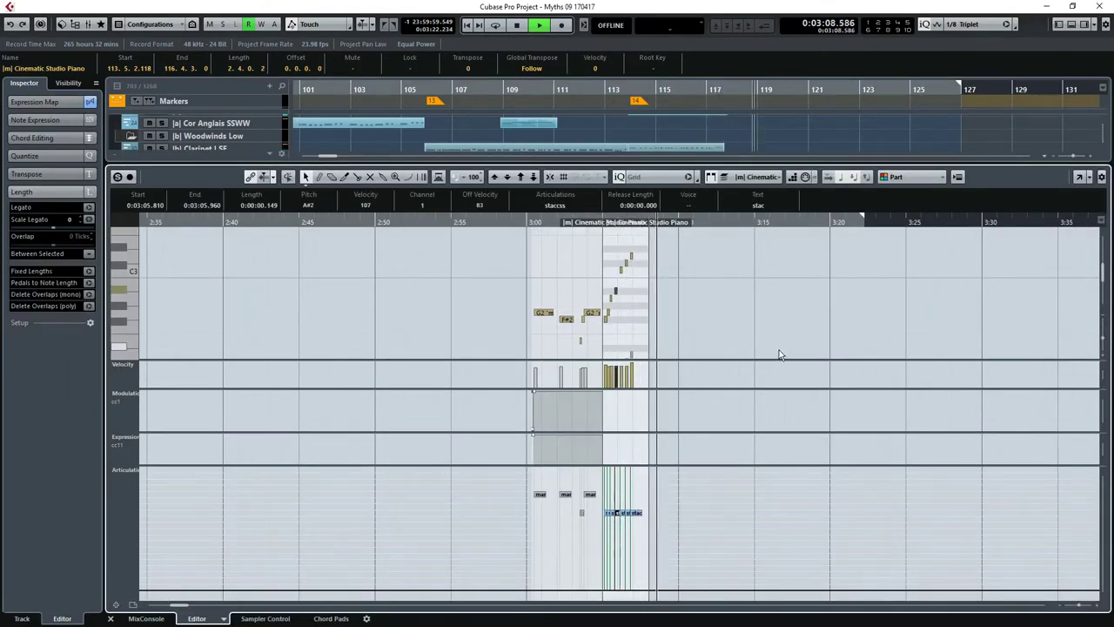
key("ctrl+alt+e")
Follow the final bars across the percussion, string and synth tracks and stop playback at the end of the piece
scroll(759, 357, "right", 3)
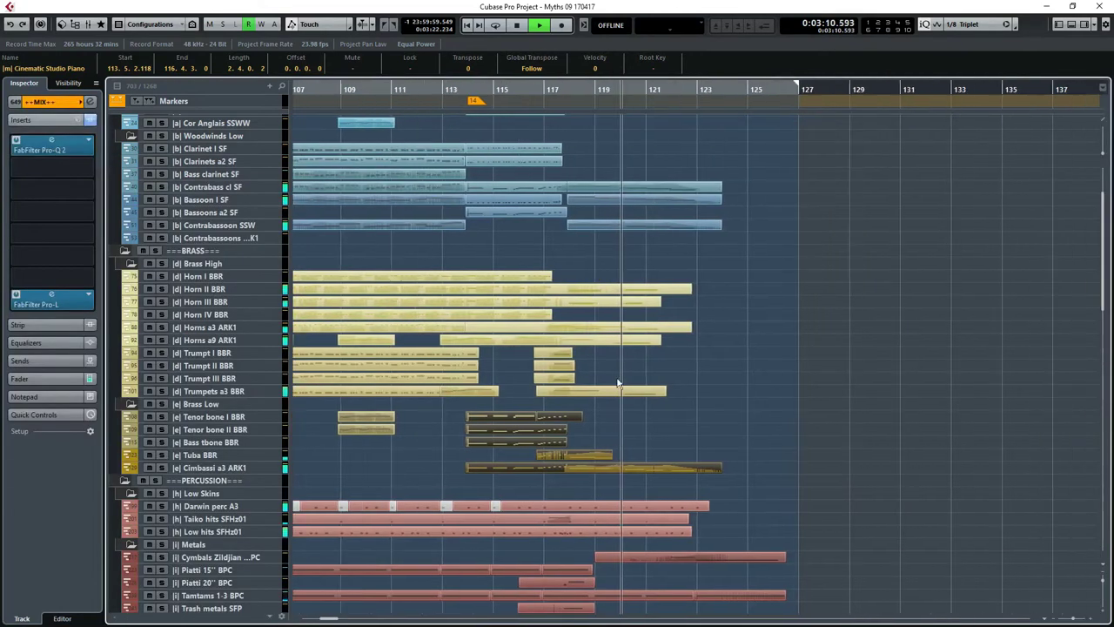
scroll(757, 386, "down", 10)
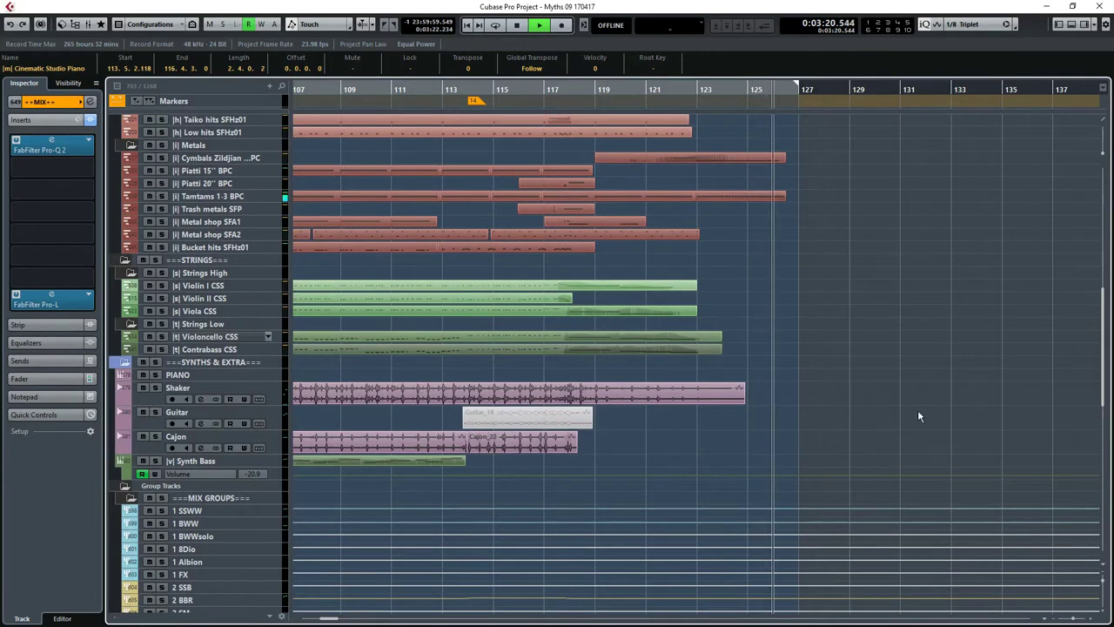
key("space")
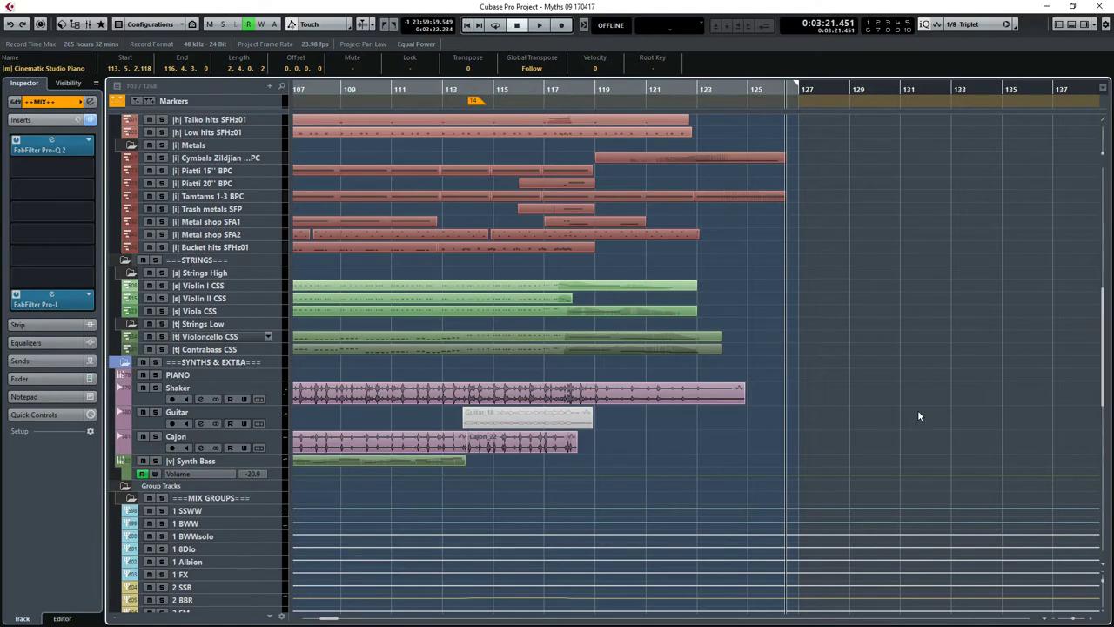
Show the whole arrangement from bar 1 to the end of the piece, starting with the woodwind tracks
key("g")
key("g")
key("g")
key("g")
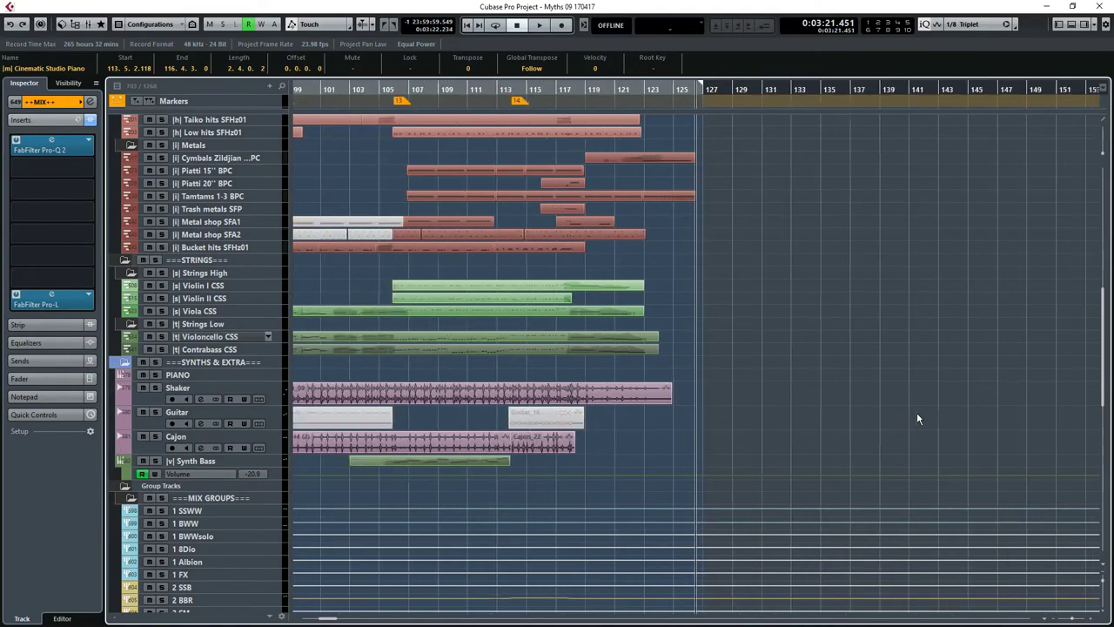
scroll(916, 426, "left", 3)
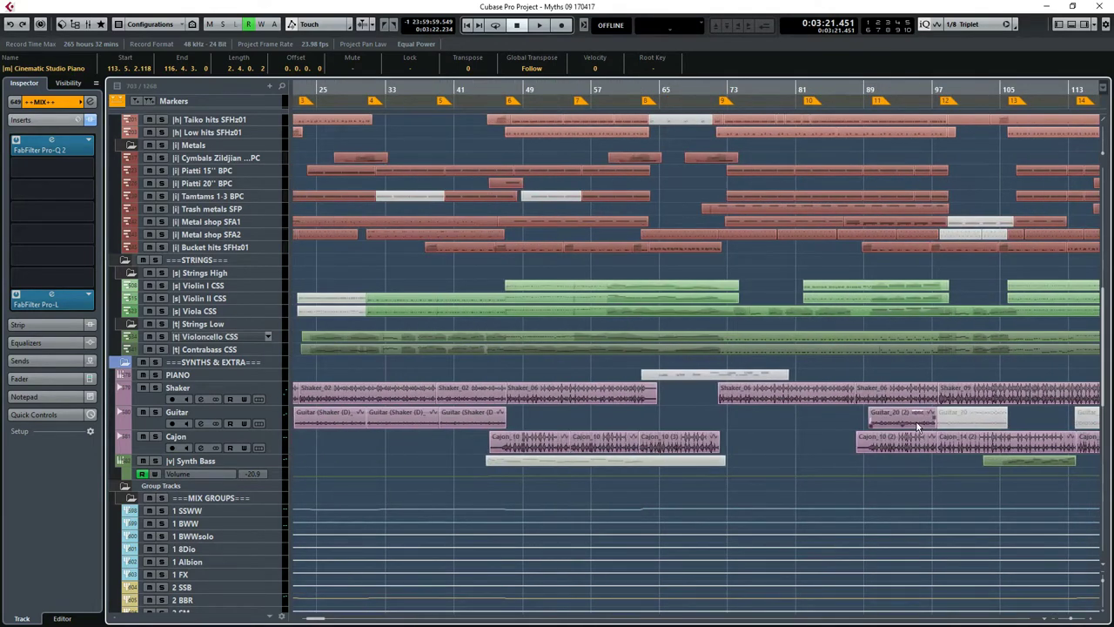
key("g")
key("g")
scroll(917, 426, "up", 10)
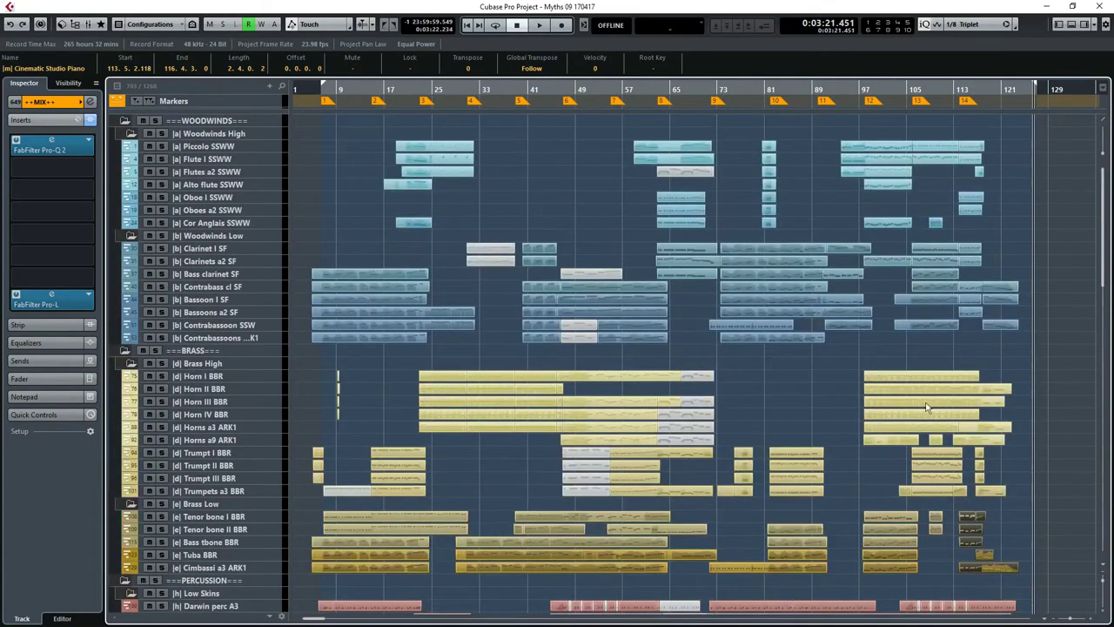
Survey the full arrangement across the woodwind, brass, percussion, string and synth tracks
scroll(925, 406, "down", 8)
scroll(925, 406, "down", 4)
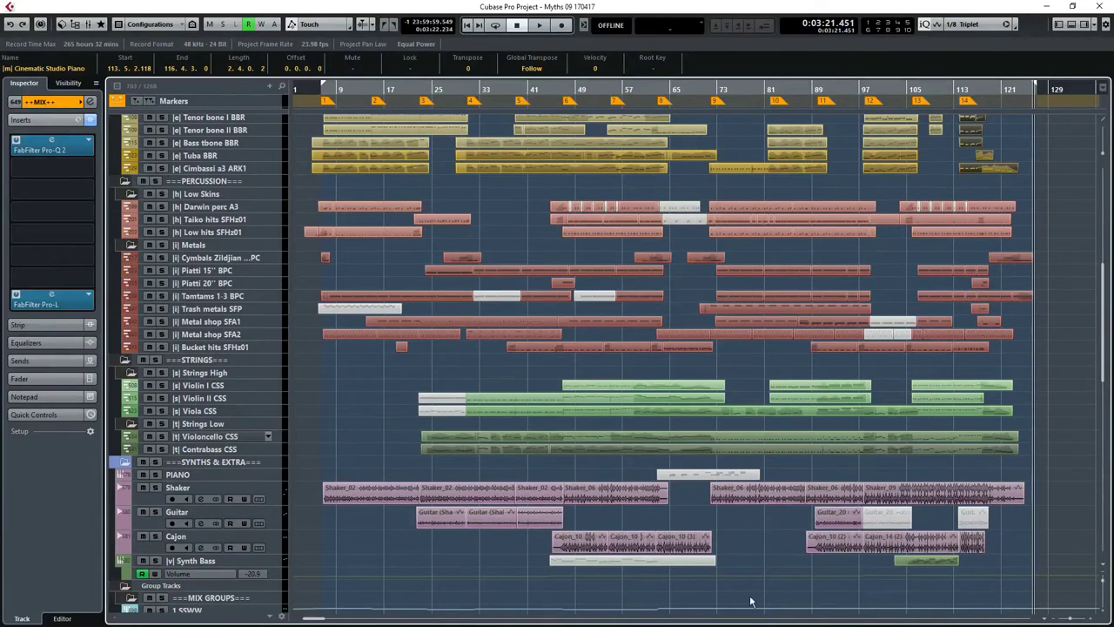
scroll(325, 381, "up", 4)
scroll(326, 382, "up", 4)
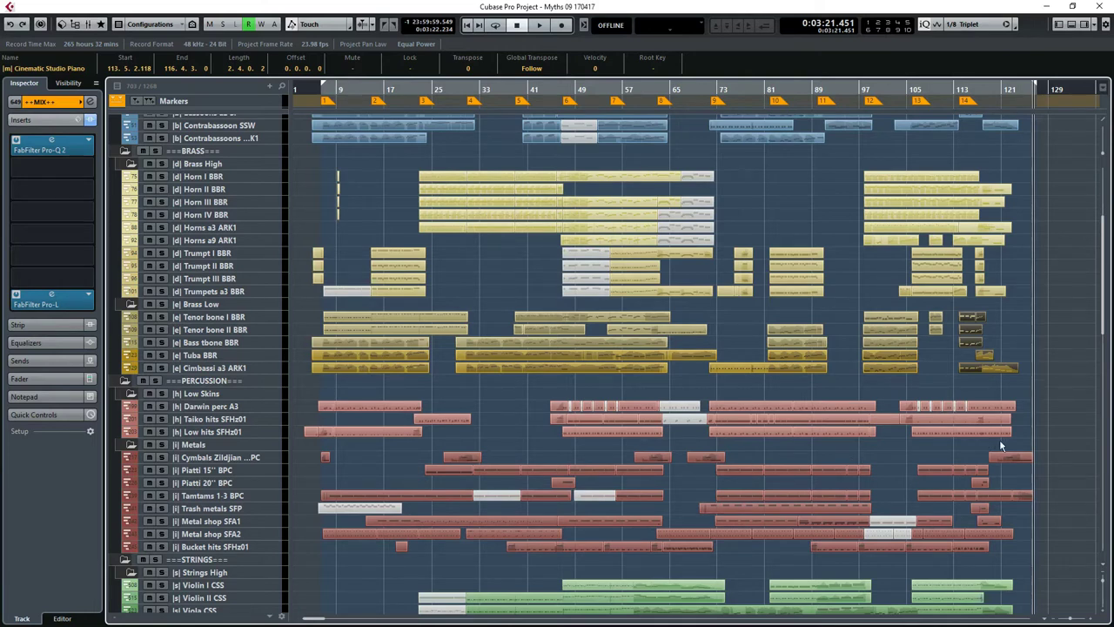
scroll(1001, 446, "up", 3)
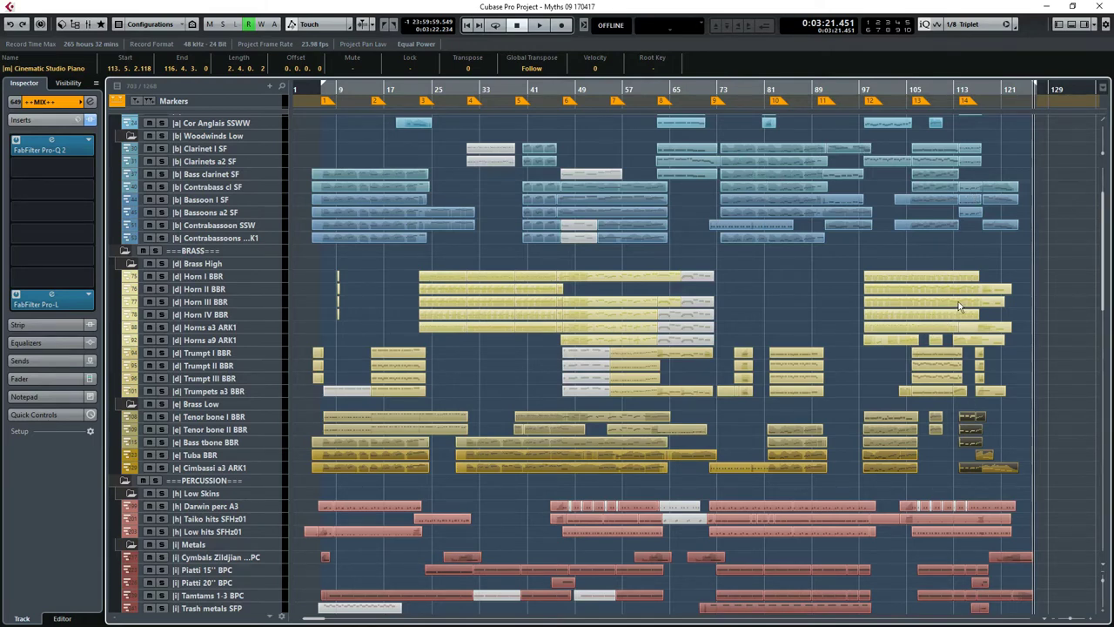
scroll(1038, 296, "down", 3)
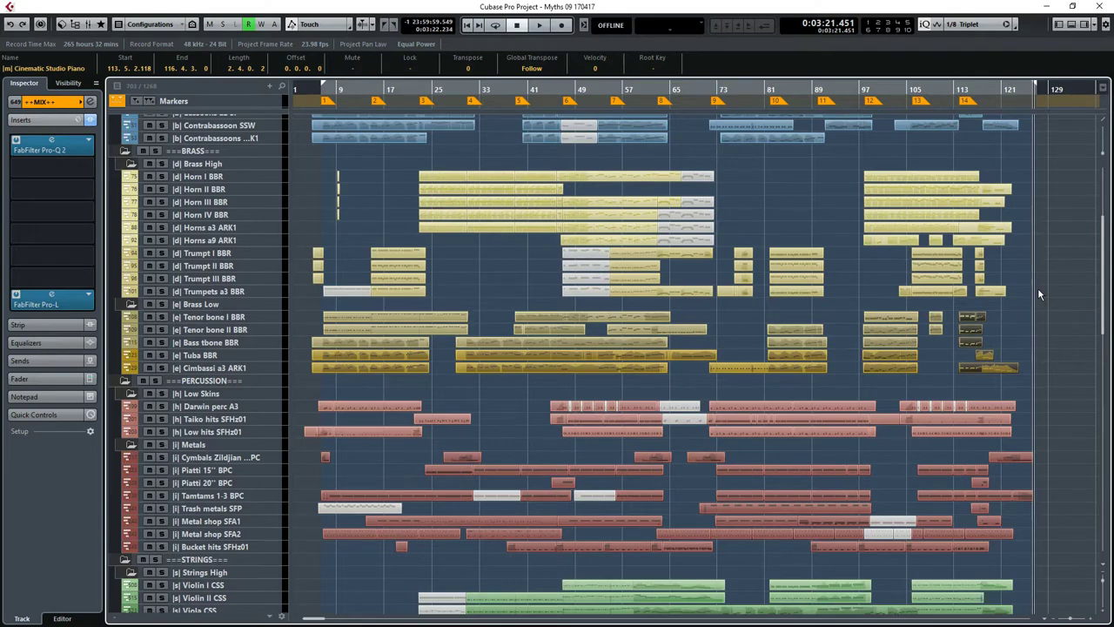
scroll(1037, 294, "up", 3)
scroll(1038, 294, "down", 6)
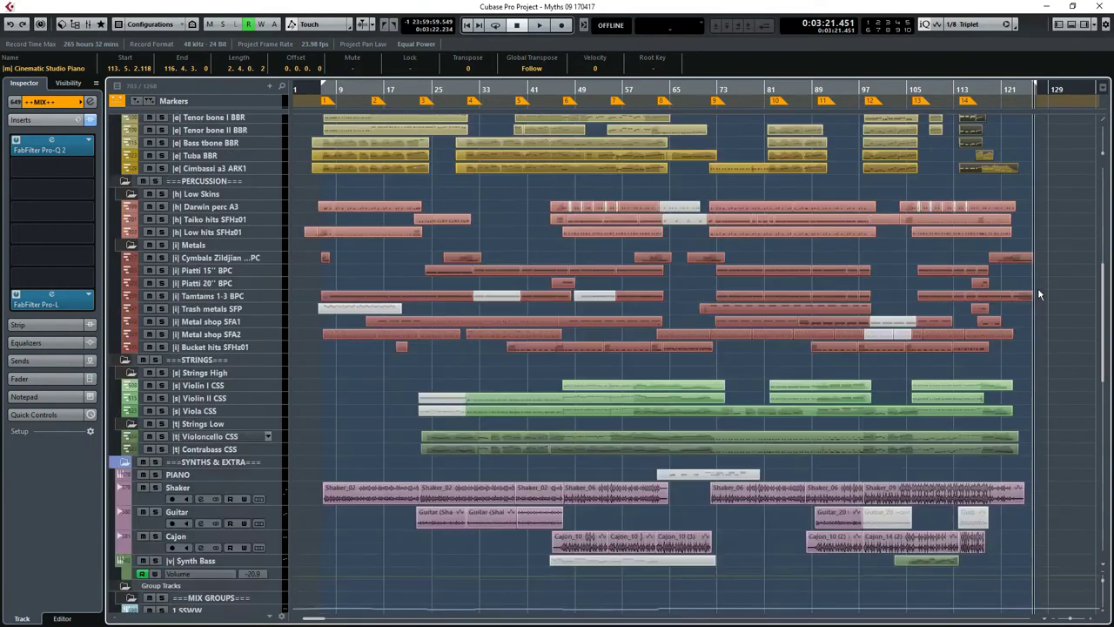
scroll(1038, 294, "up", 6)
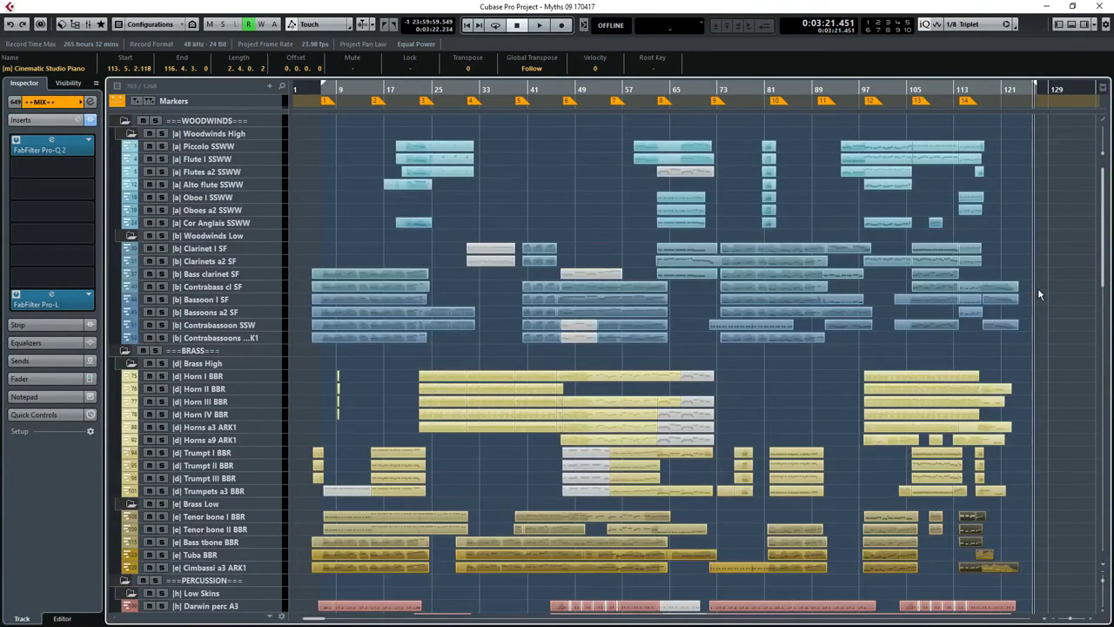
scroll(1037, 294, "down", 6)
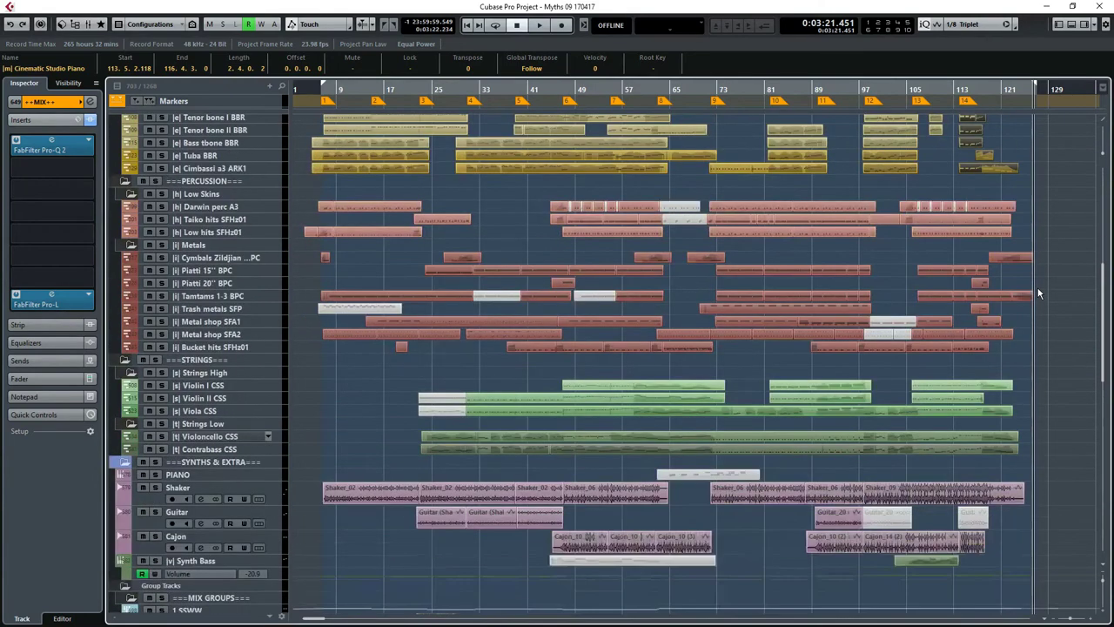
Show all tracks of the project template, including the unused ones, and look through the complete woodwind and brass sections
scroll(1037, 294, "up", 6)
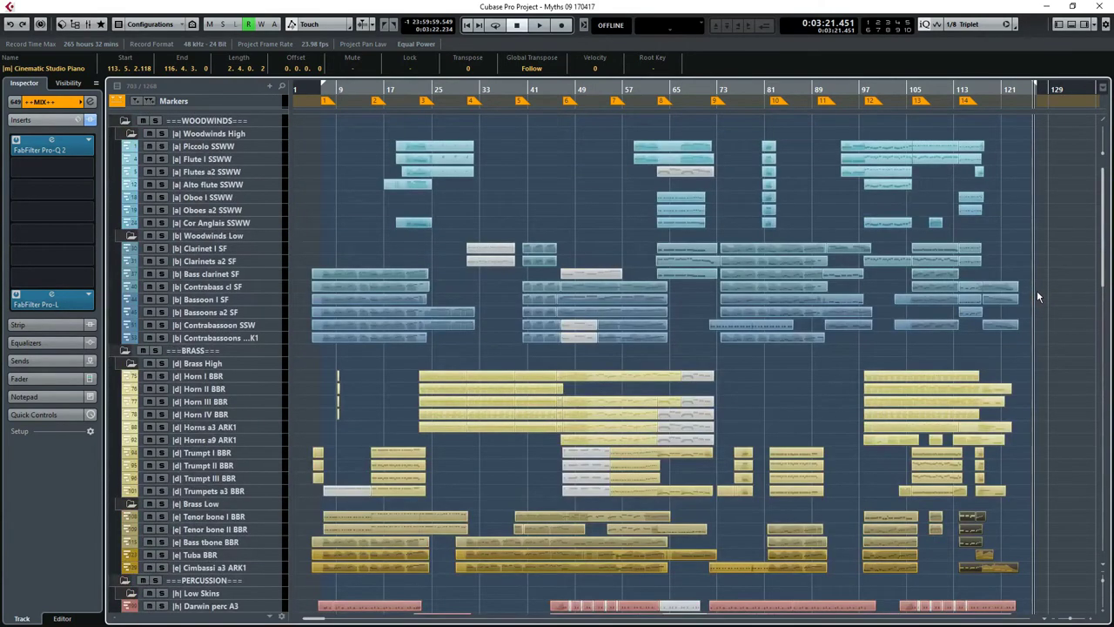
key("ctrl+h")
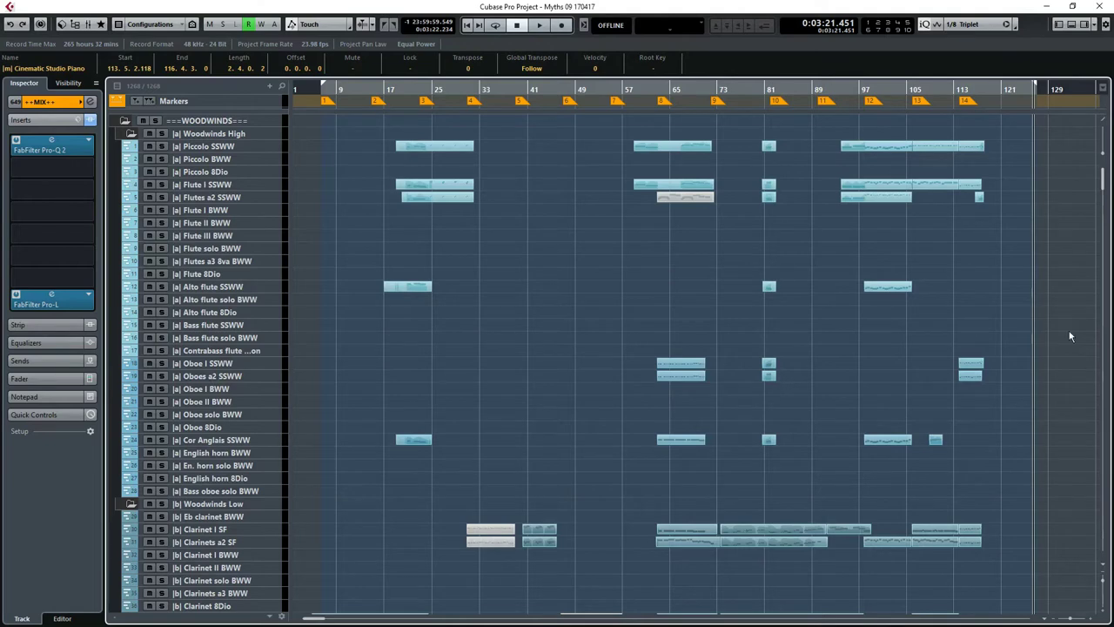
scroll(399, 280, "down", 10)
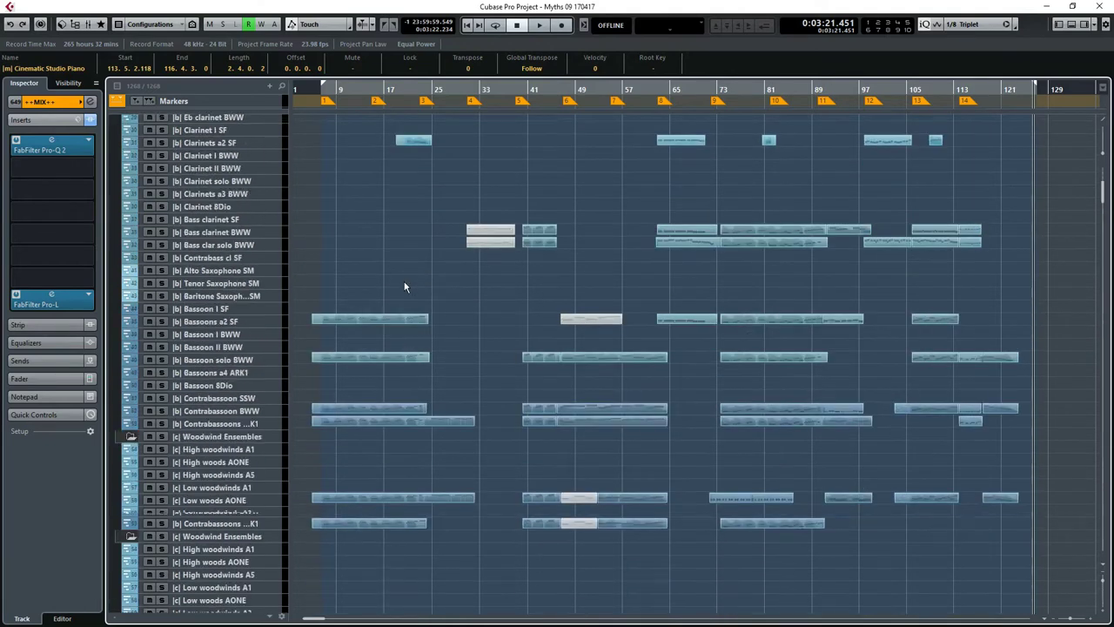
scroll(399, 280, "down", 12)
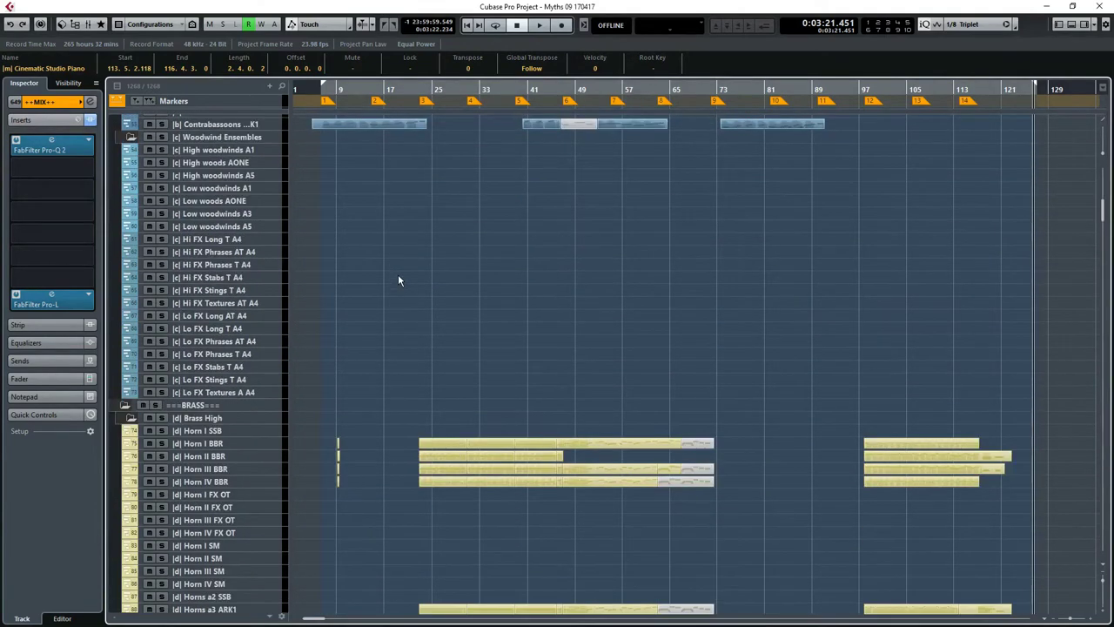
scroll(397, 275, "down", 12)
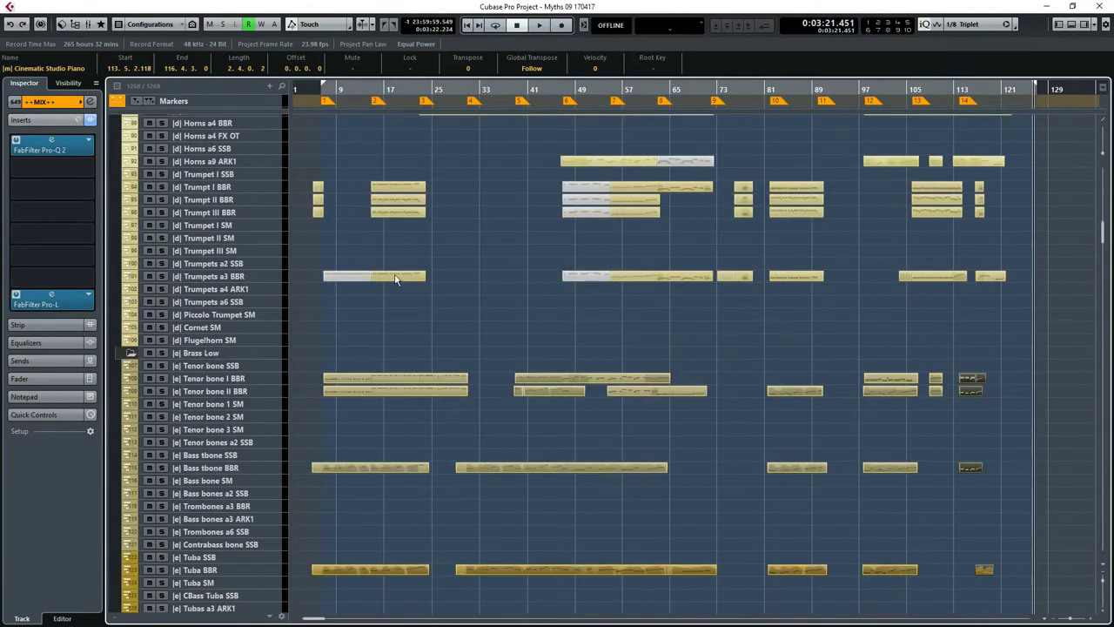
scroll(395, 280, "down", 8)
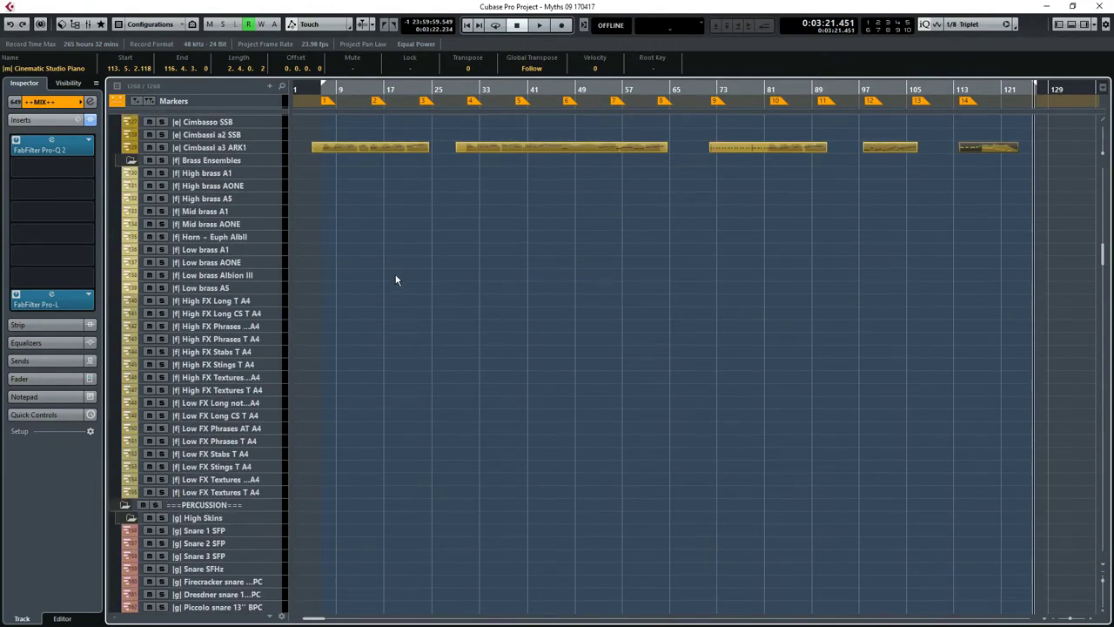
Look through the full percussion section, from high and low skins to metals, mallets, timpani and kits, down to the miscellaneous tracks
scroll(812, 449, "down", 8)
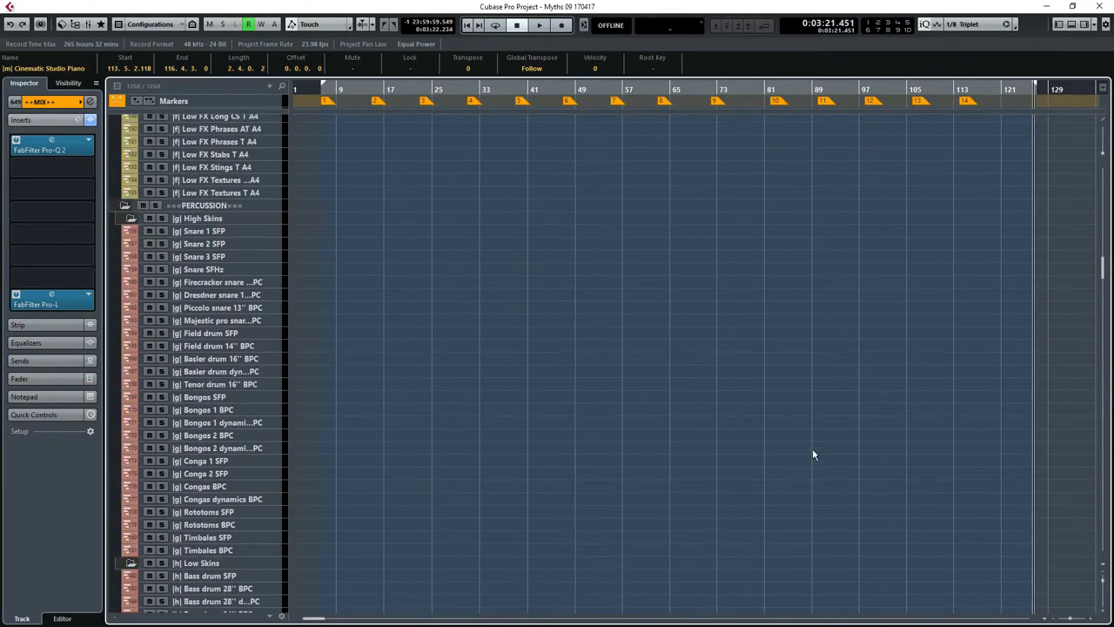
scroll(813, 449, "down", 3)
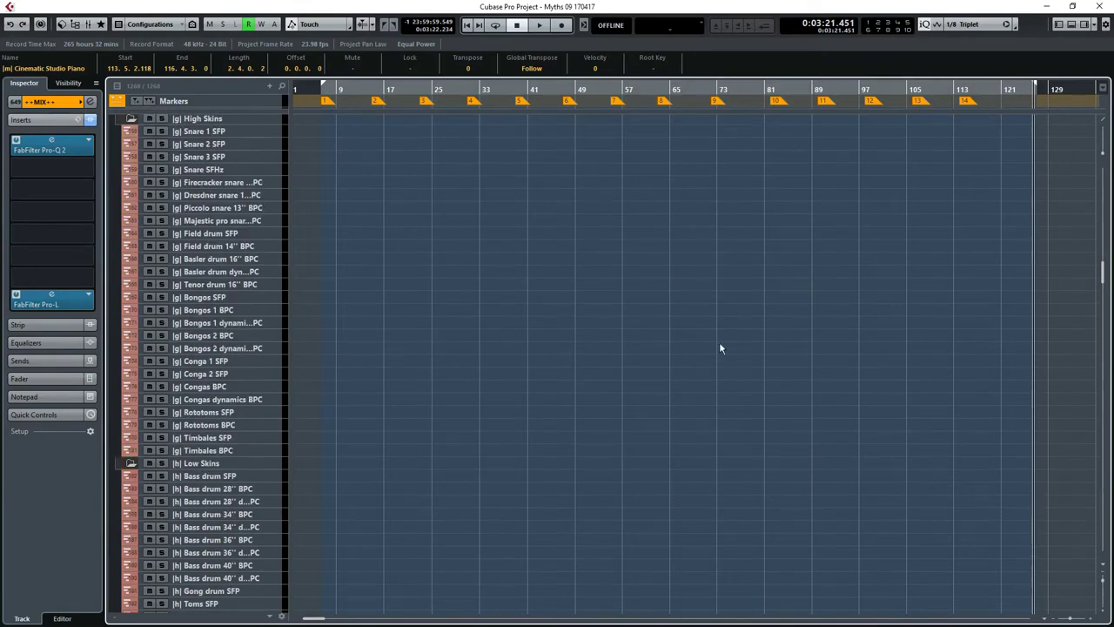
scroll(633, 300, "down", 20)
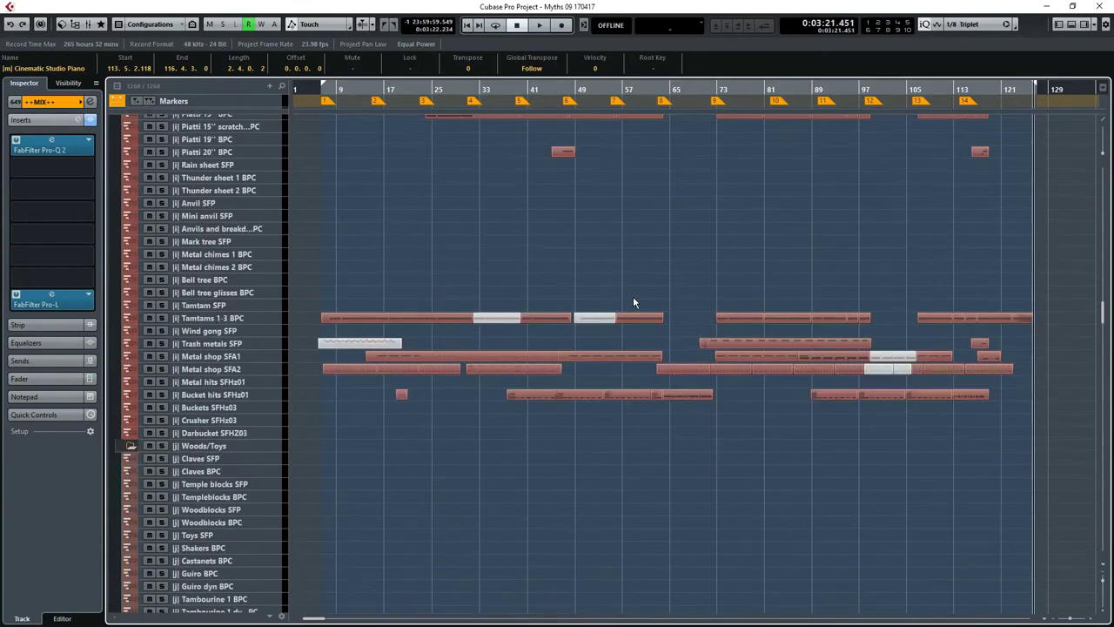
scroll(633, 302, "down", 15)
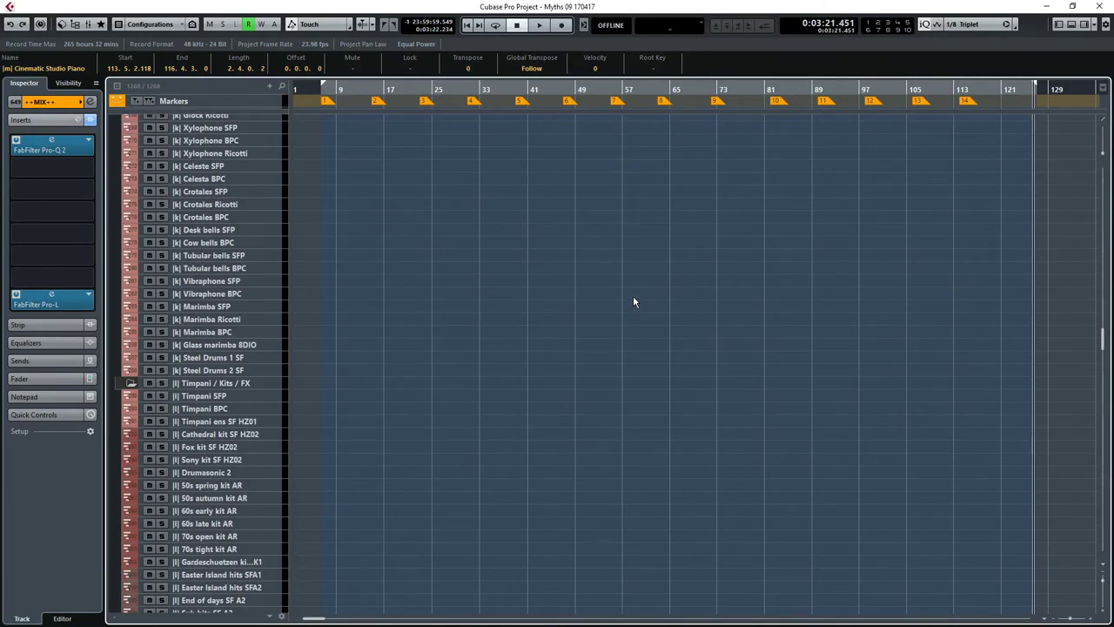
scroll(633, 302, "down", 11)
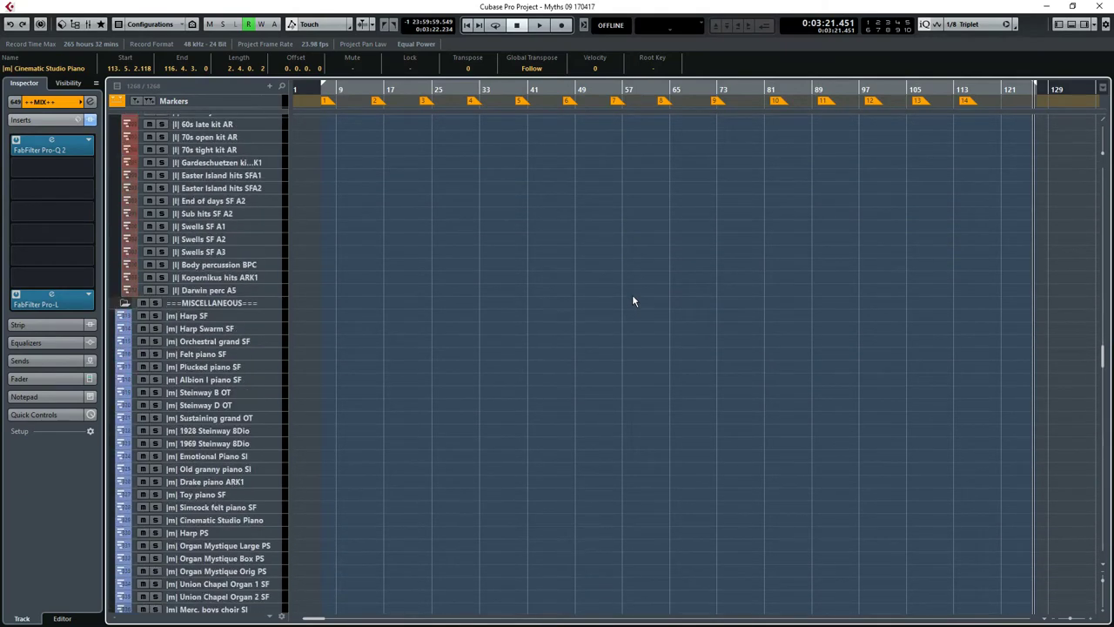
Look through the choir tracks and the ethnic keys, winds, strings and percussion tracks, down to the strings folder
scroll(633, 301, "down", 12)
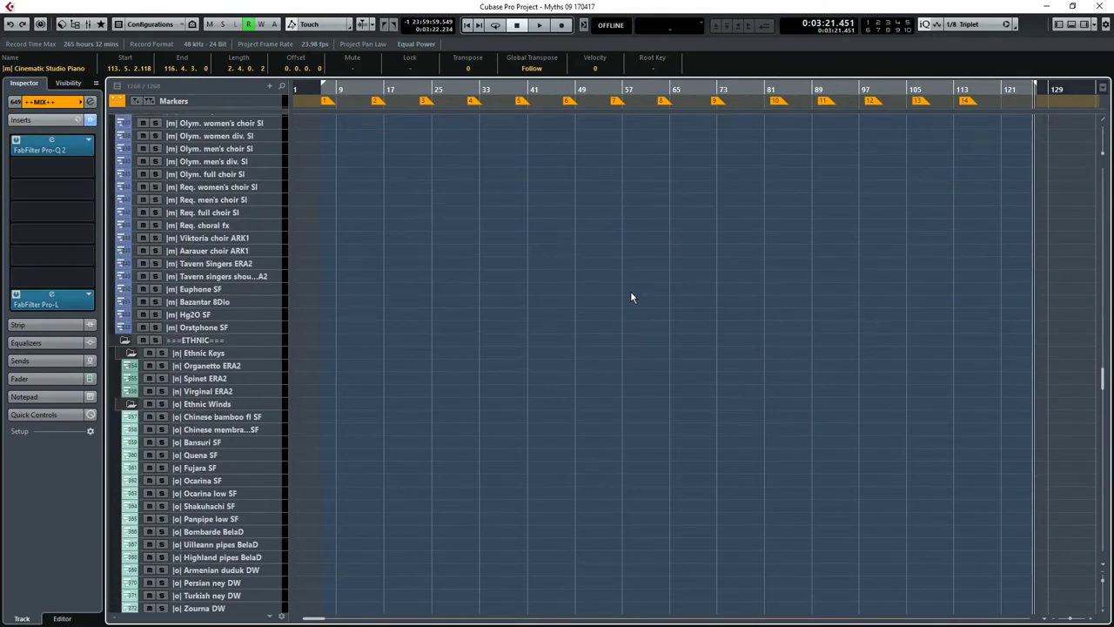
scroll(631, 296, "down", 12)
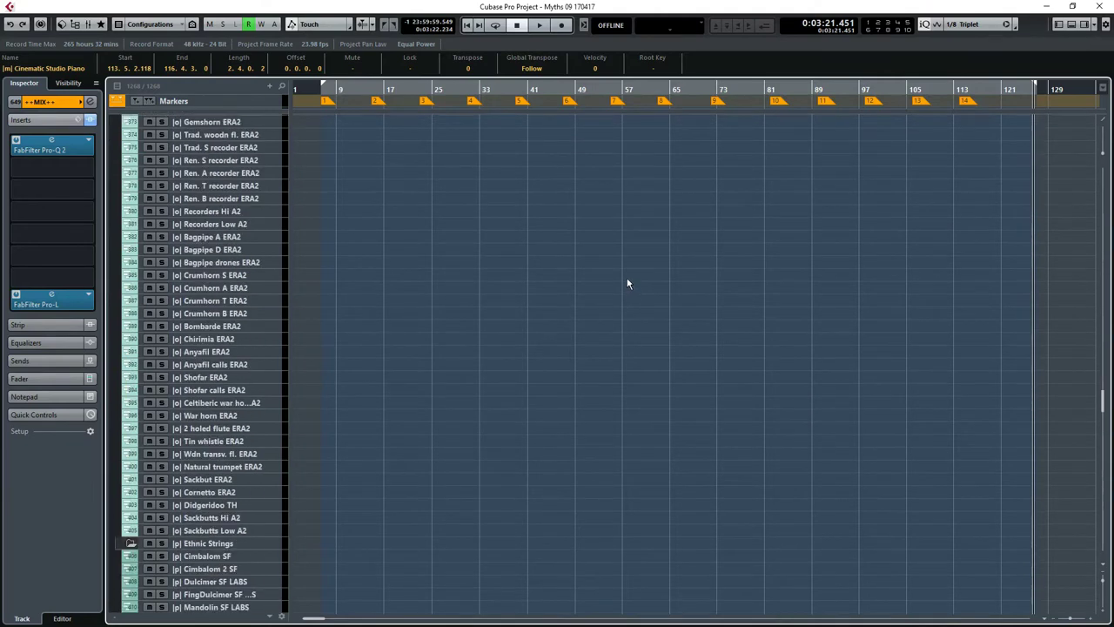
scroll(627, 283, "down", 12)
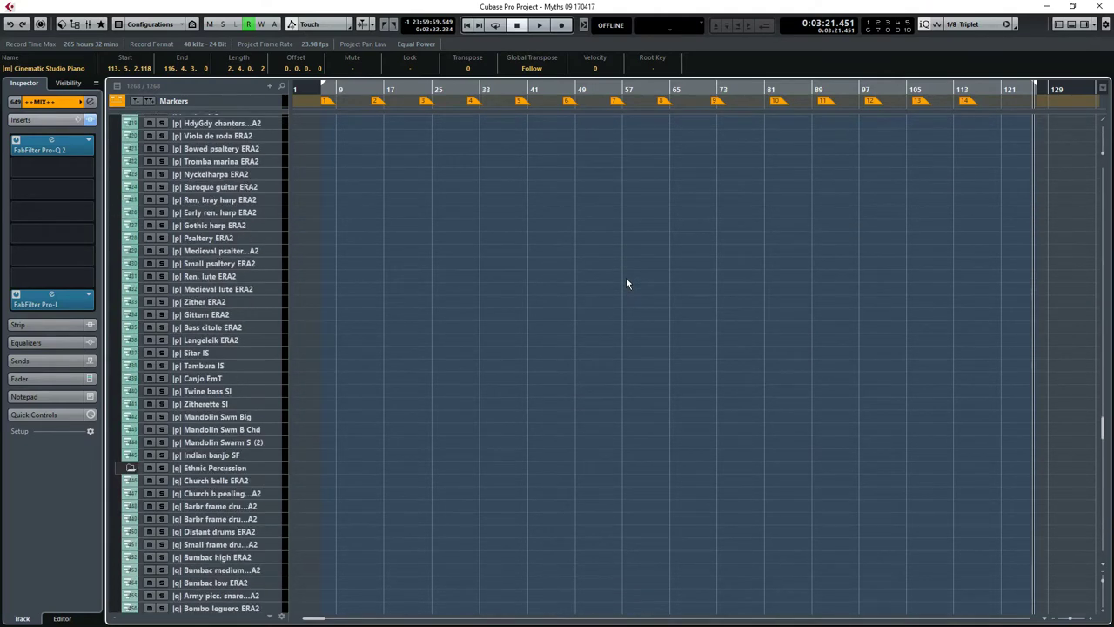
scroll(626, 283, "down", 12)
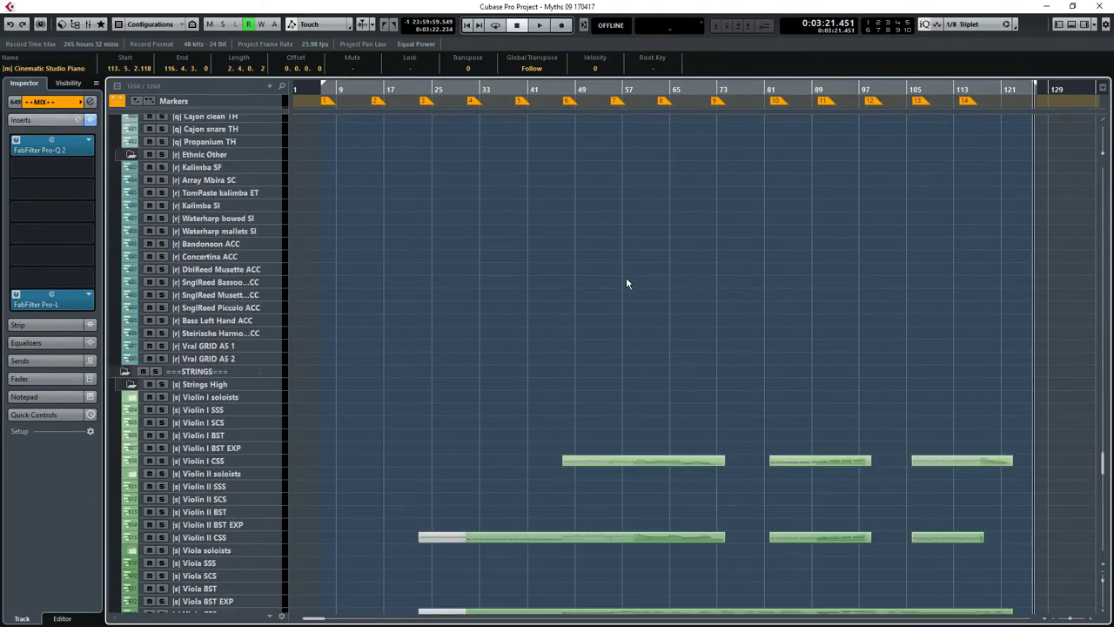
Look through the high, low and ensemble string tracks and the synths and extras down to the group tracks
scroll(626, 283, "down", 8)
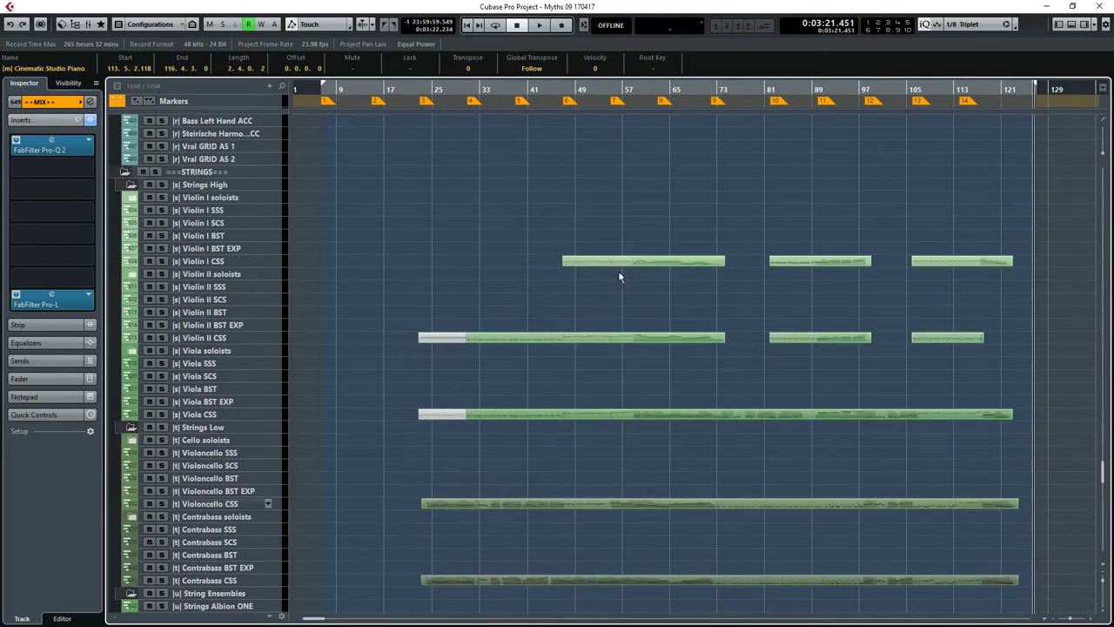
scroll(1020, 448, "down", 8)
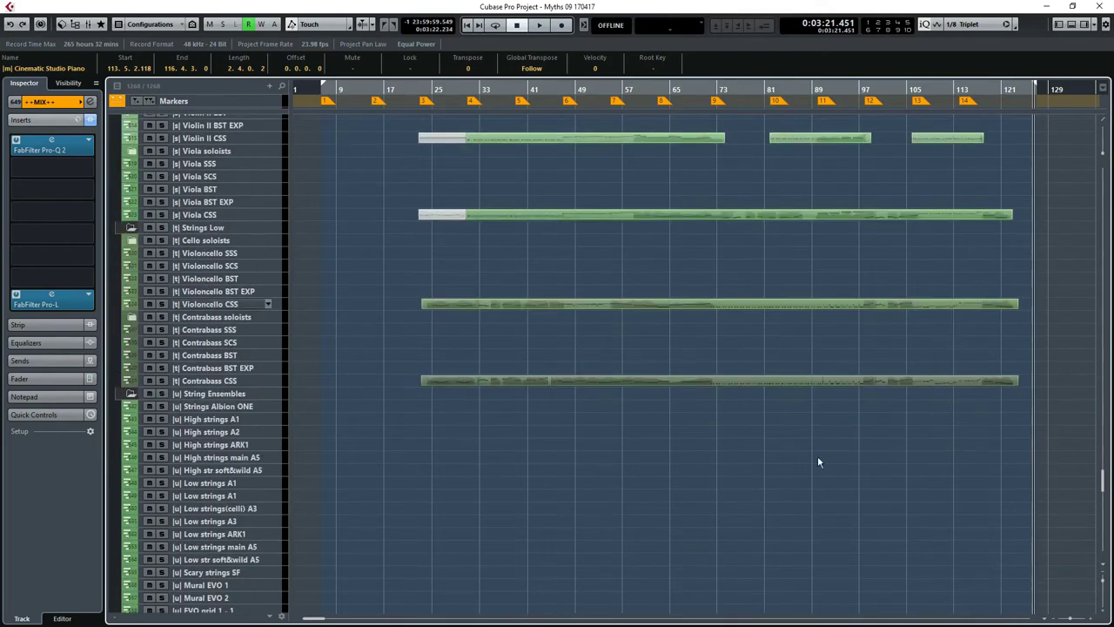
scroll(517, 428, "down", 10)
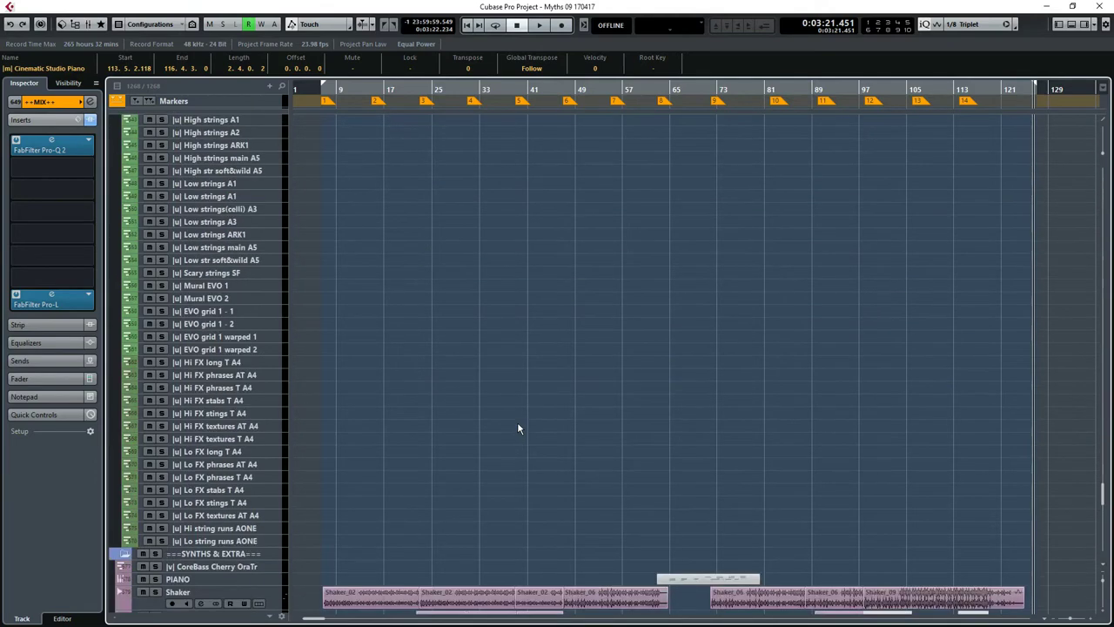
scroll(517, 427, "down", 5)
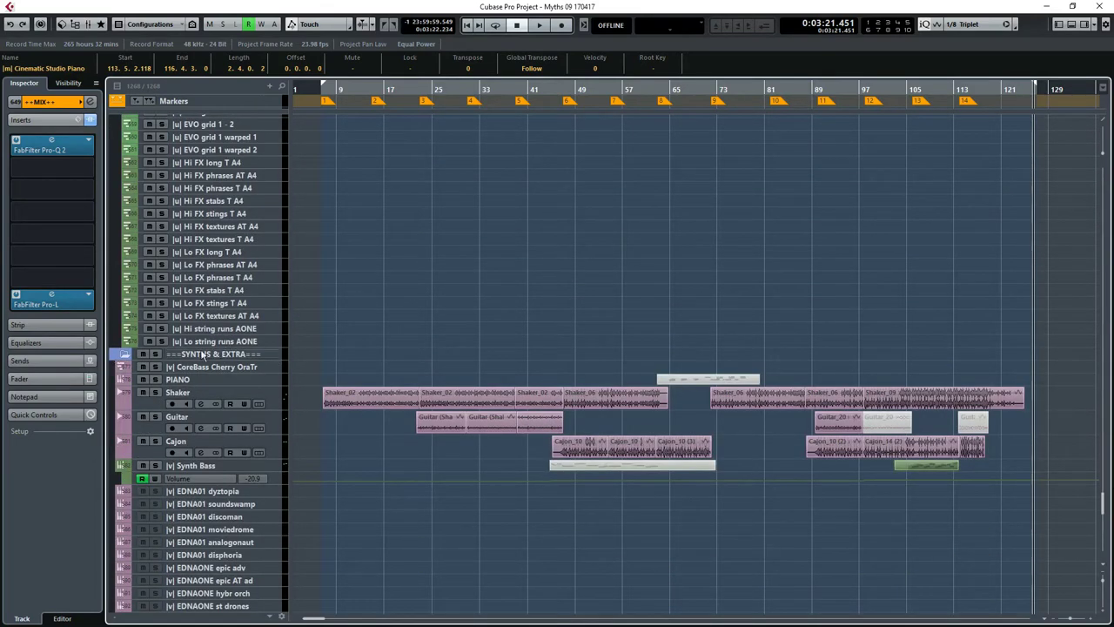
scroll(395, 492, "down", 4)
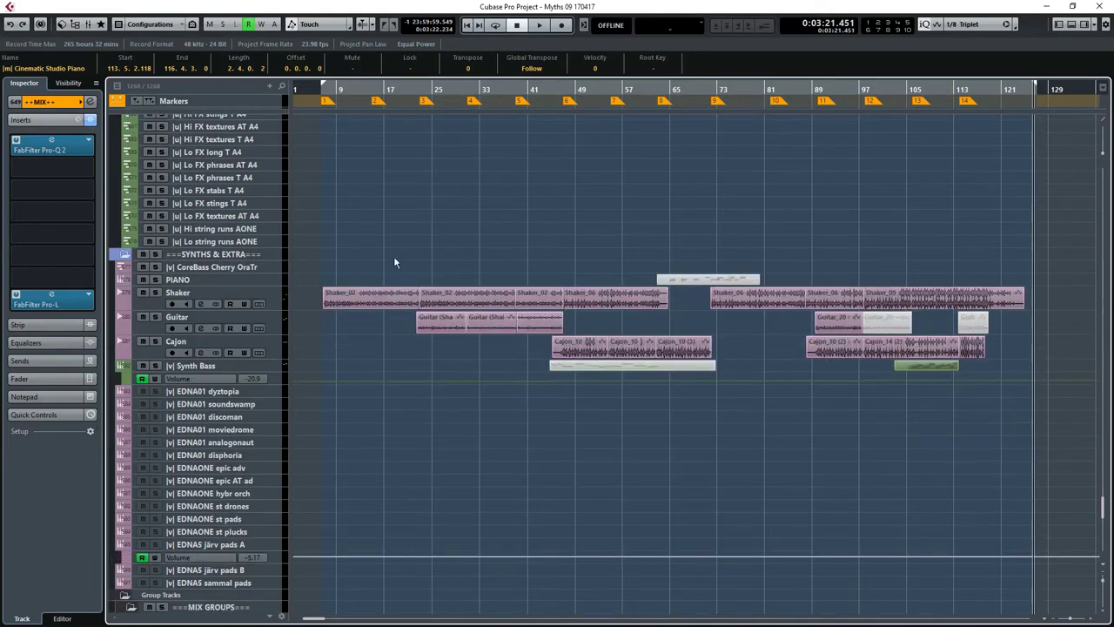
Return to the woodwinds at the start of the track list and hide the unused tracks, leaving only those with parts
scroll(376, 288, "up", 4)
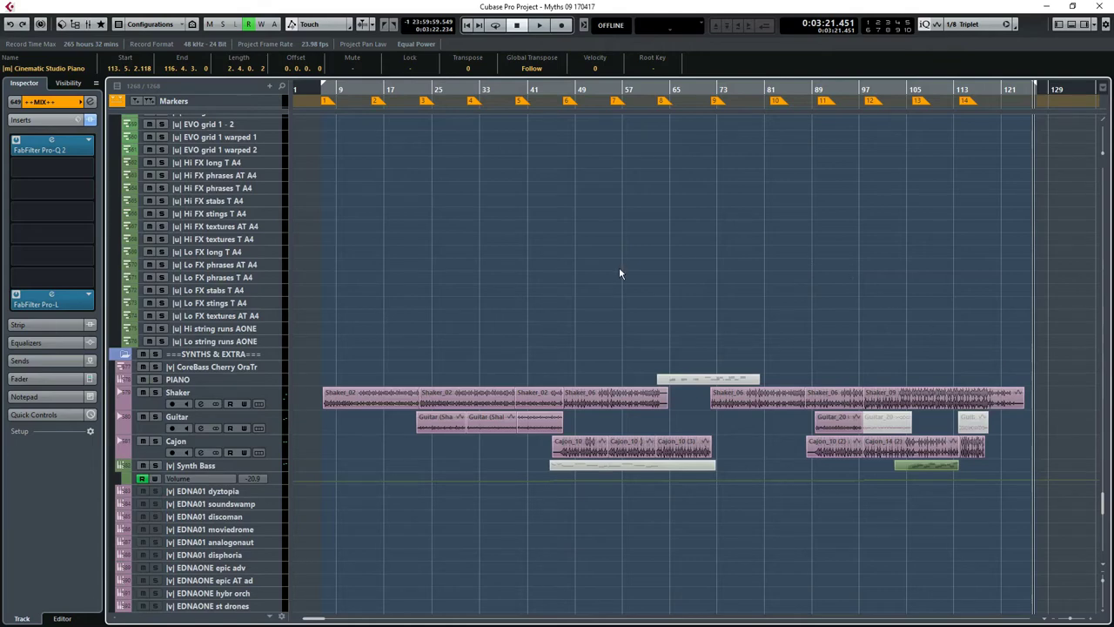
scroll(620, 273, "down", 20)
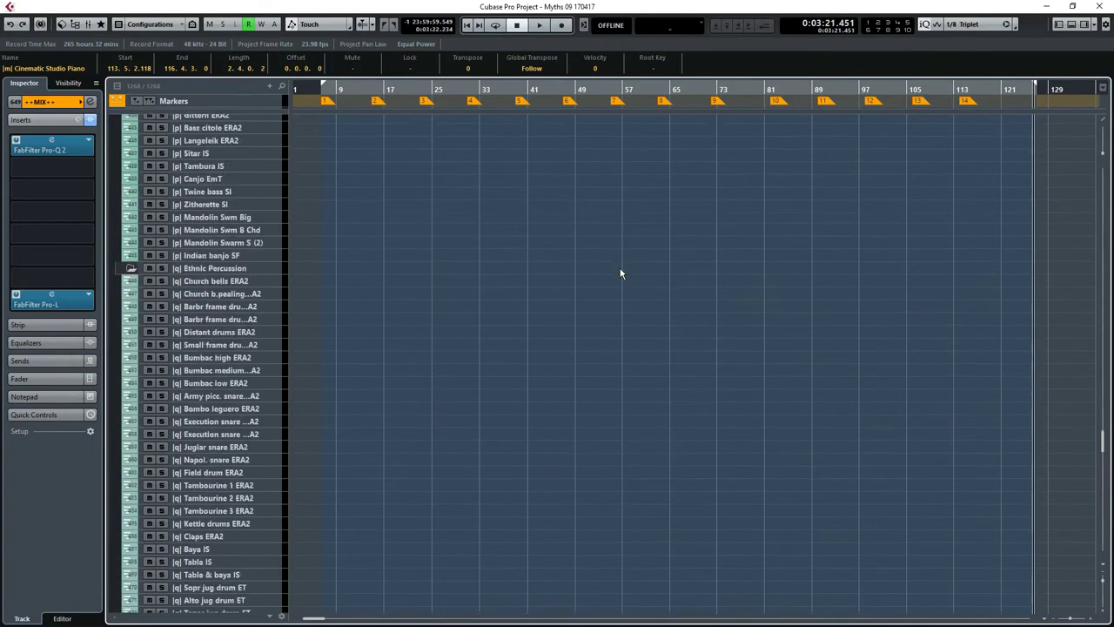
scroll(620, 273, "up", 15)
scroll(622, 273, "down", 20)
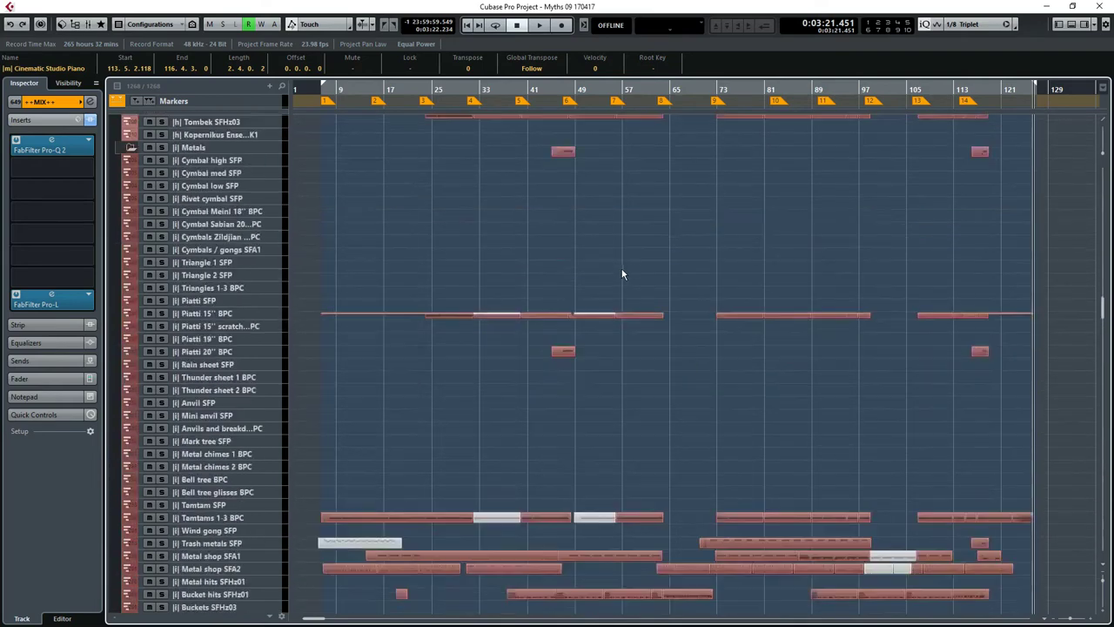
scroll(622, 271, "up", 20)
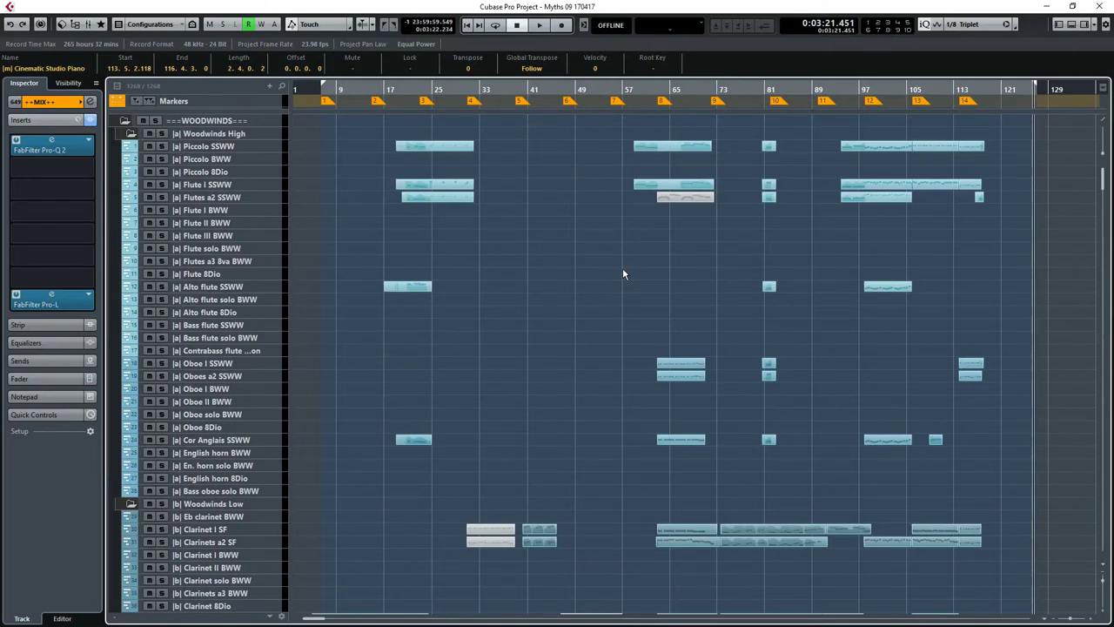
key("ctrl+h")
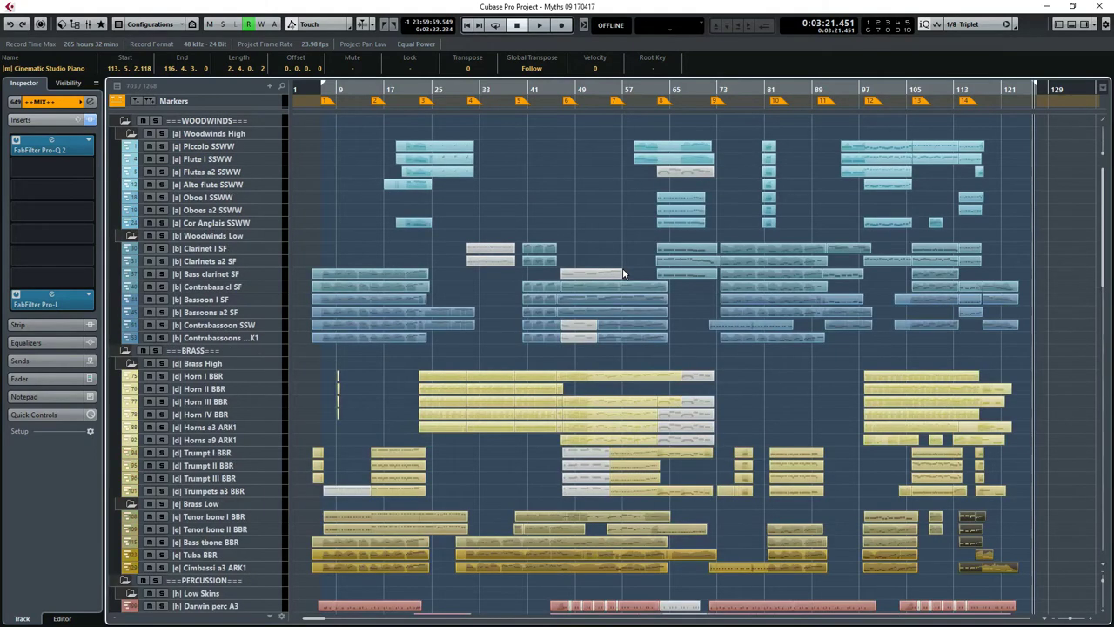
Survey the used tracks of the arrangement from the woodwinds through brass, percussion and strings to the synths and extras
scroll(622, 273, "down", 15)
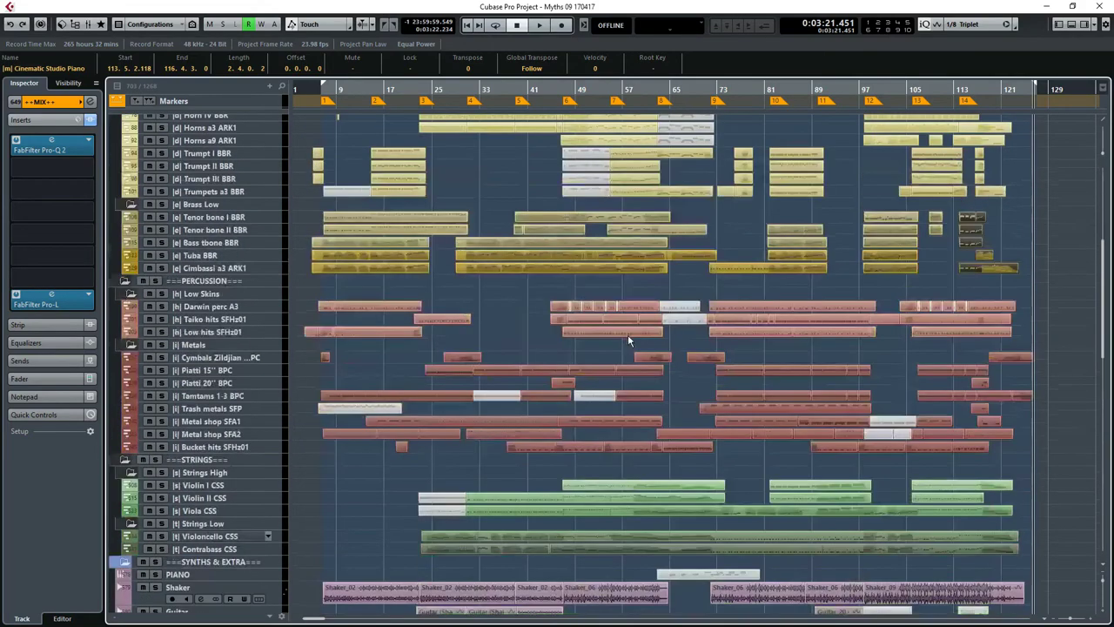
scroll(630, 339, "up", 10)
scroll(630, 340, "down", 6)
scroll(628, 337, "up", 6)
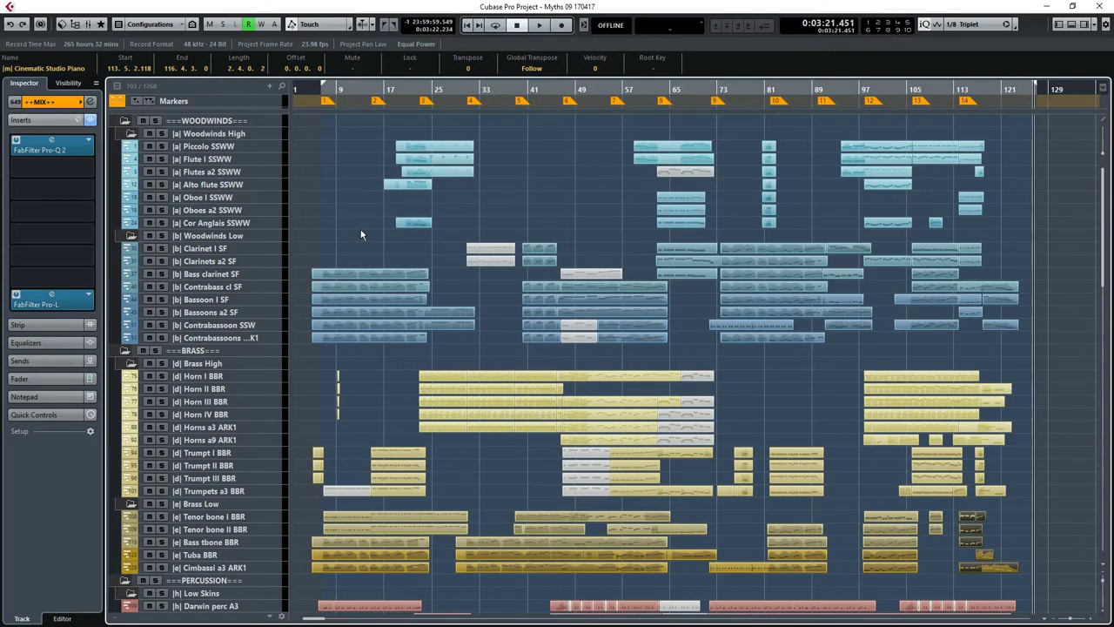
scroll(361, 235, "down", 3)
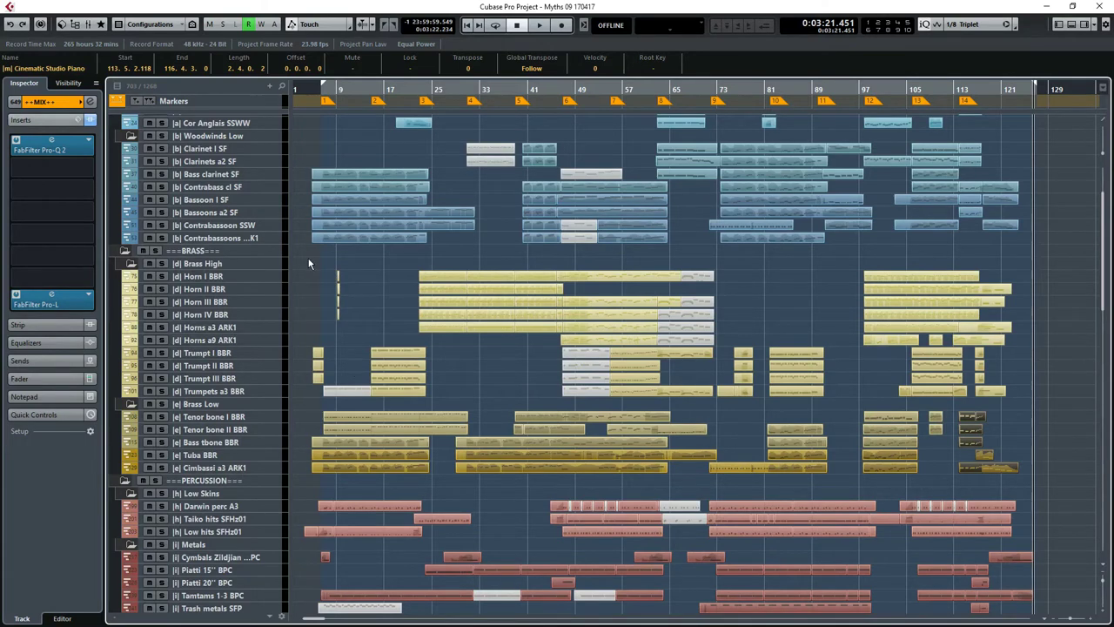
scroll(309, 263, "down", 3)
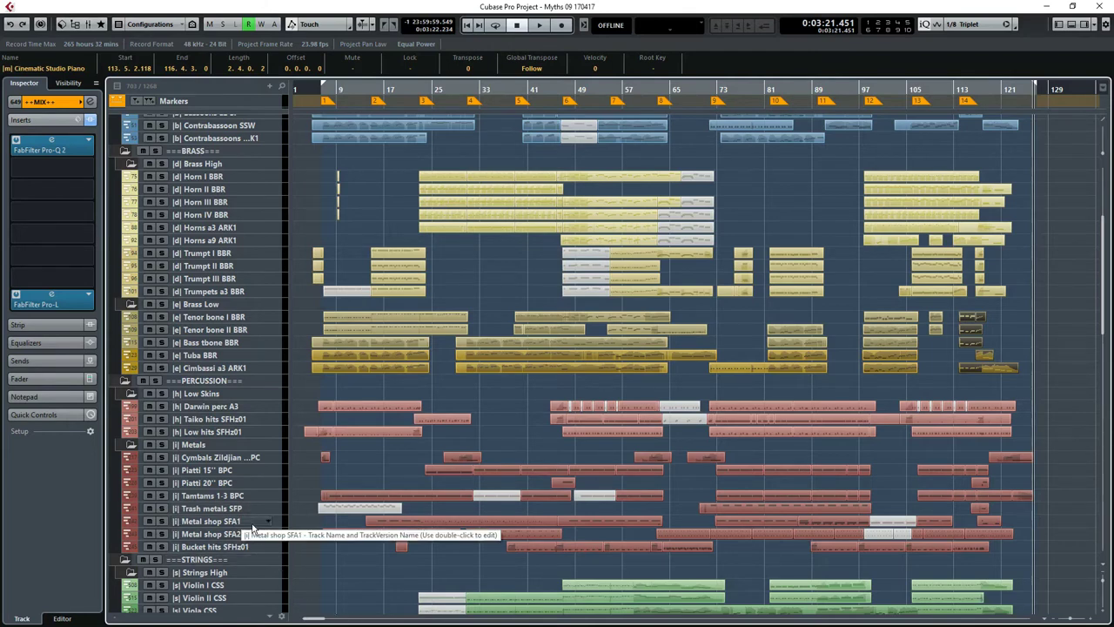
scroll(348, 509, "down", 3)
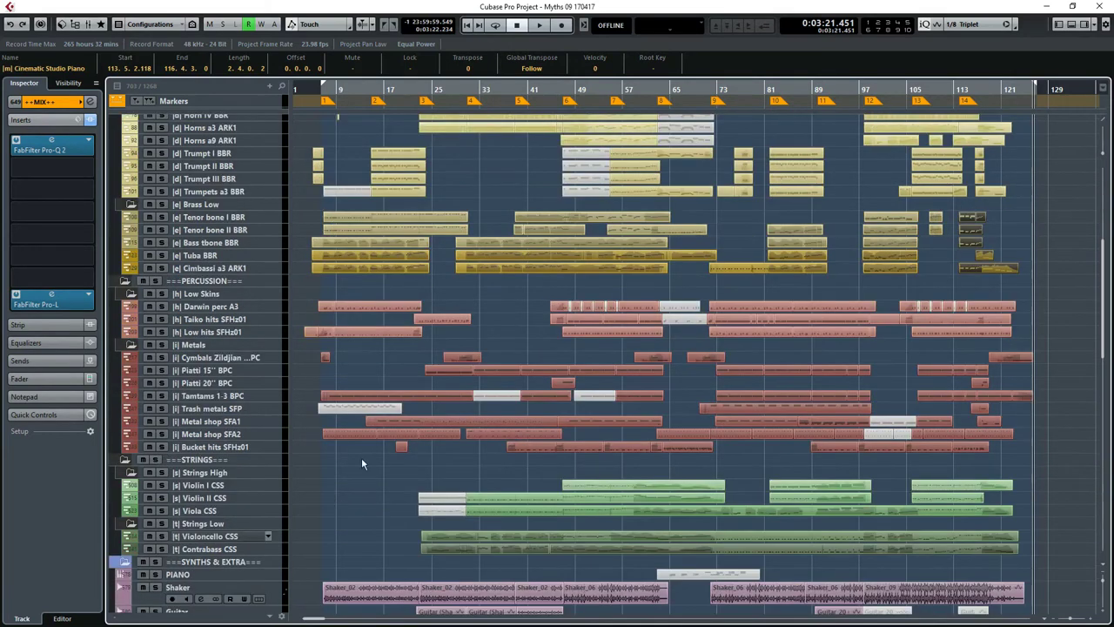
scroll(383, 474, "down", 3)
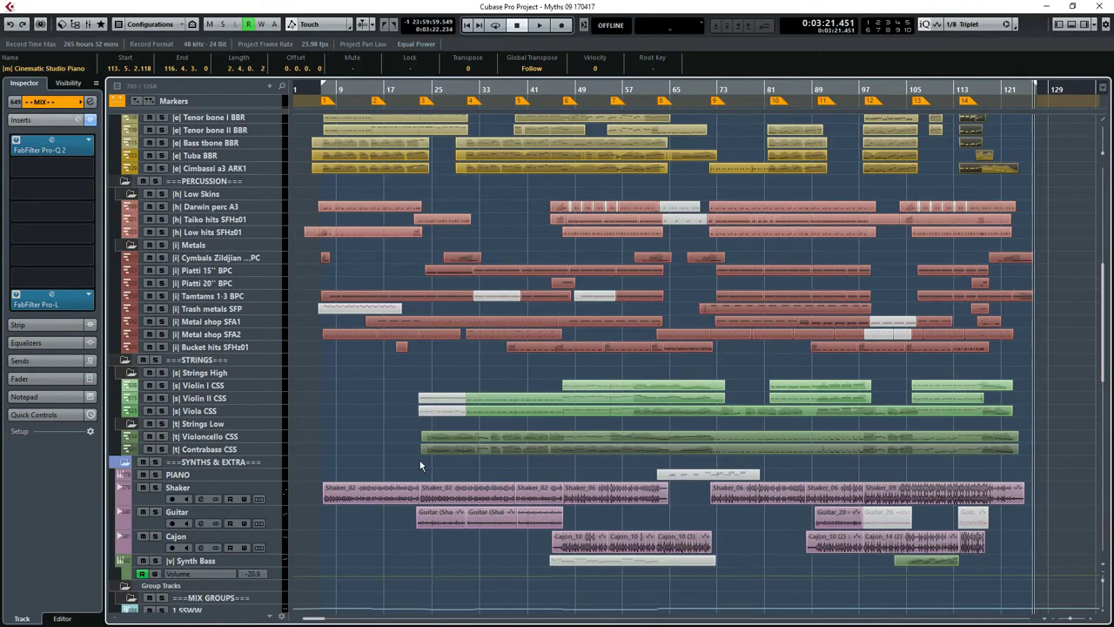
Zoom in on the timeline and examine the low brass, percussion, string and synth parts between about bars 51 and 87
key("h")
key("h")
key("h")
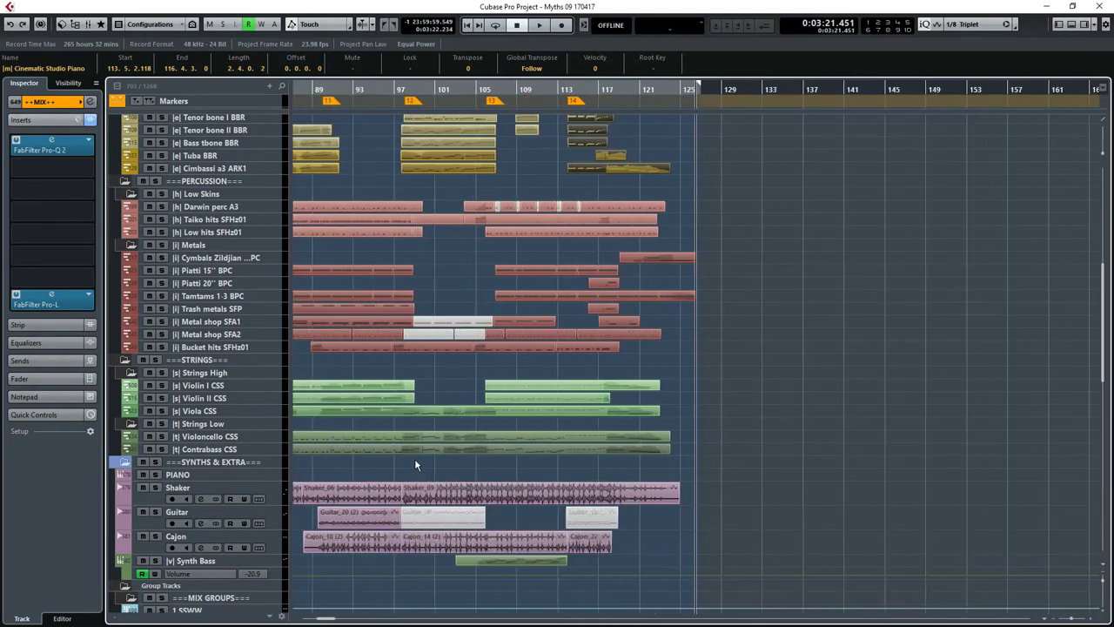
key("g")
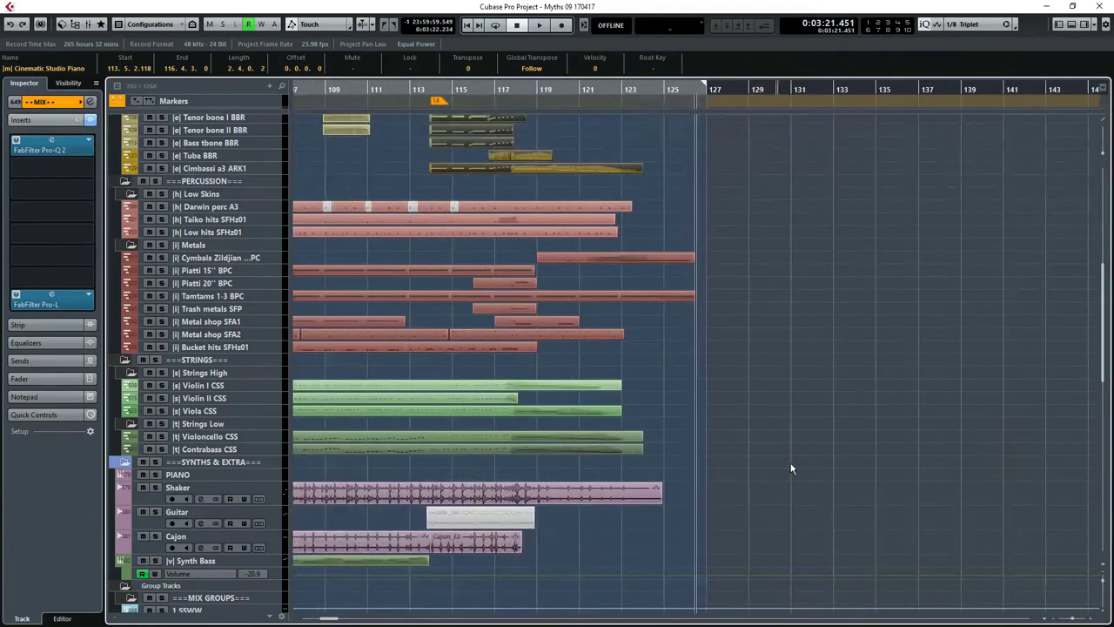
key("h")
key("h")
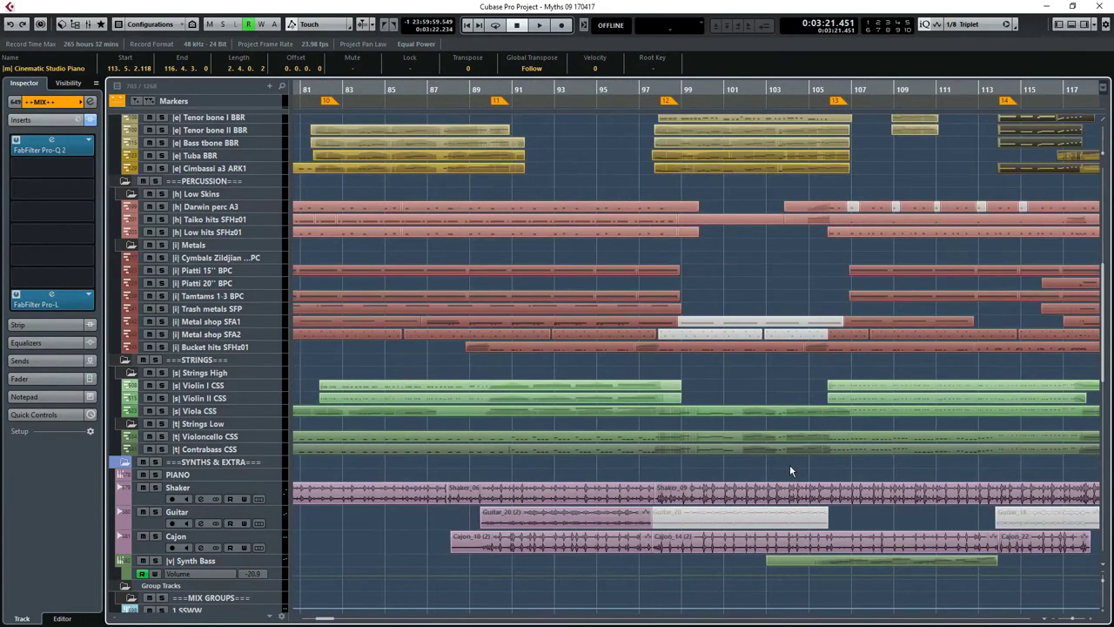
scroll(791, 470, "left", 10)
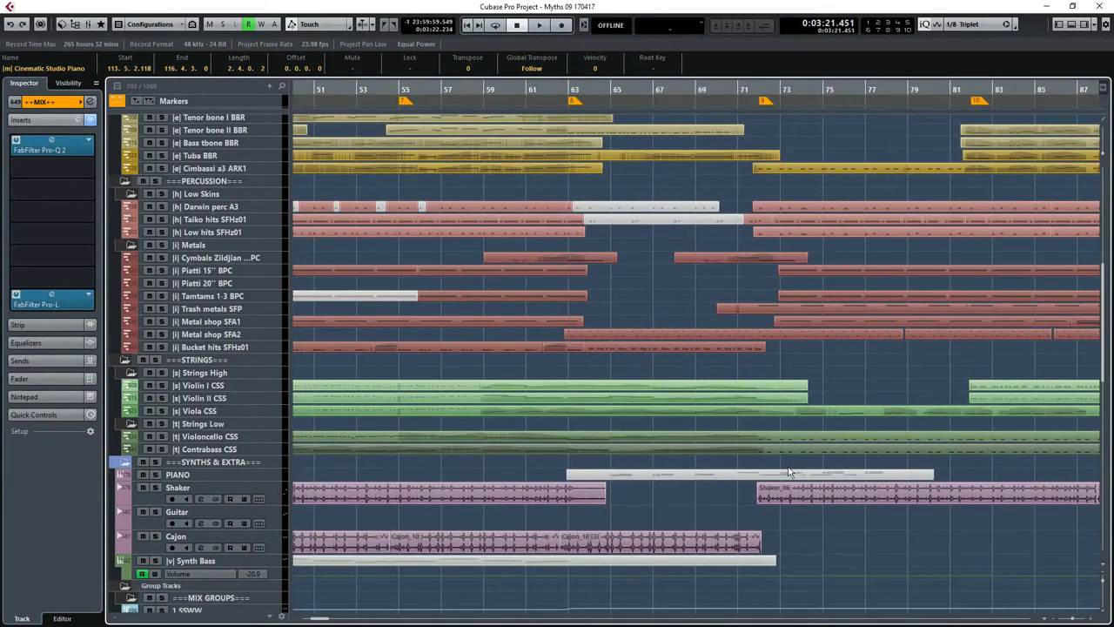
Solo the STRINGS folder, play it from marker 8 at about bar 63 up to marker 9, and turn the solo off
left_click(155, 360)
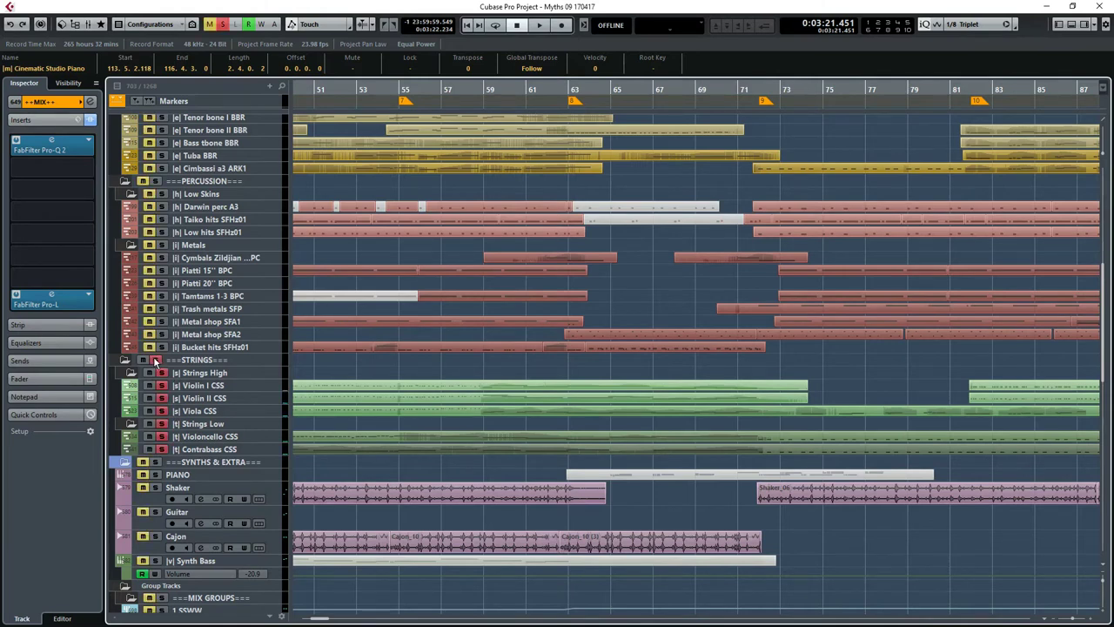
left_click(566, 93)
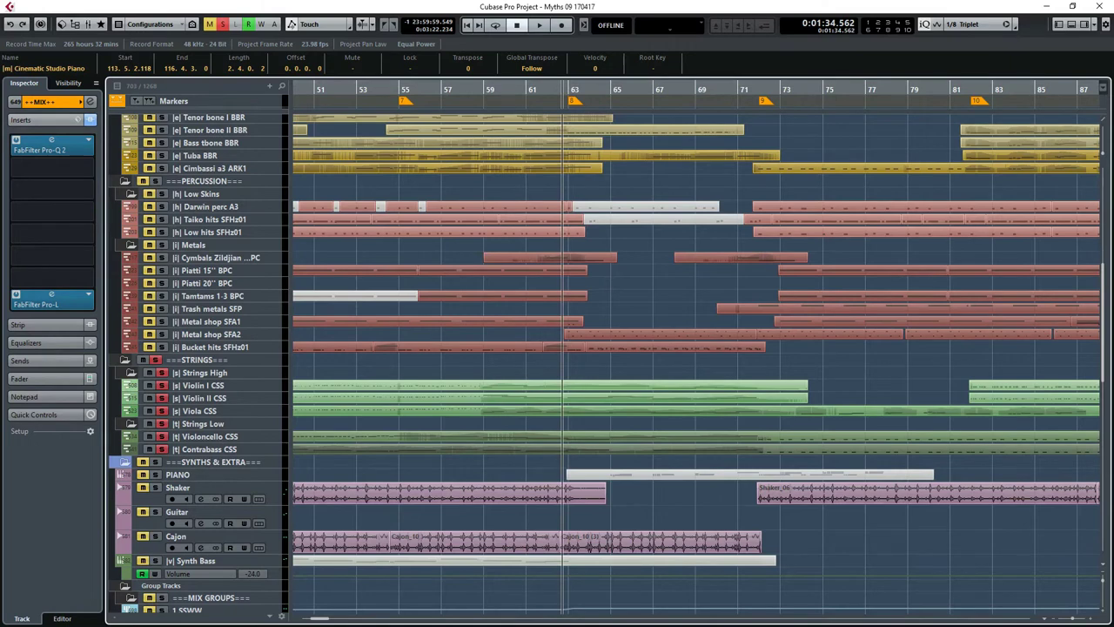
key("space")
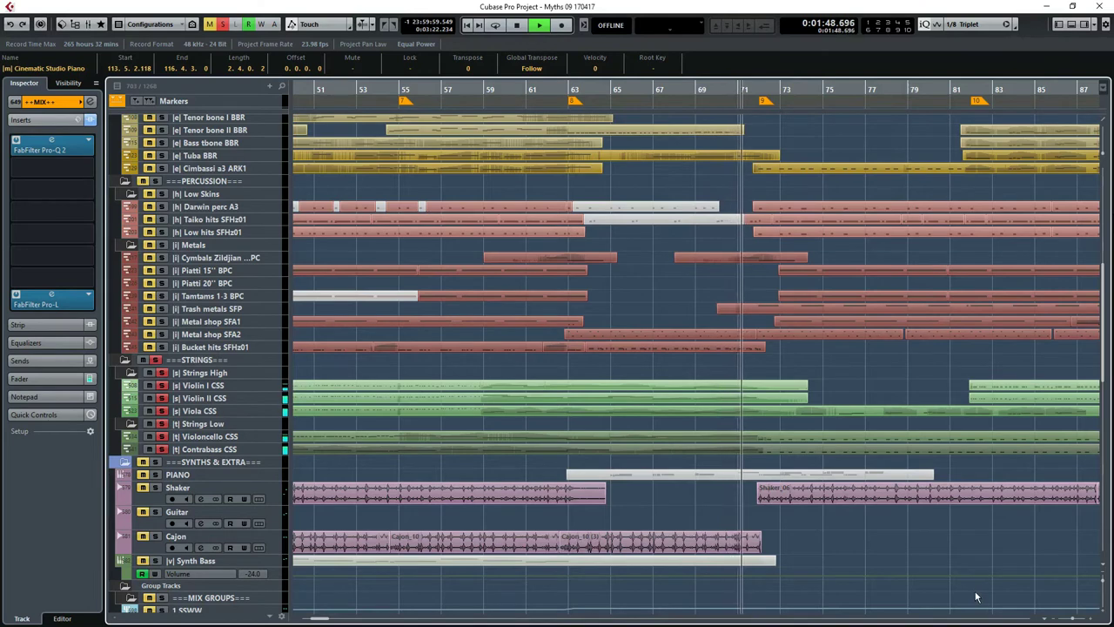
key("space")
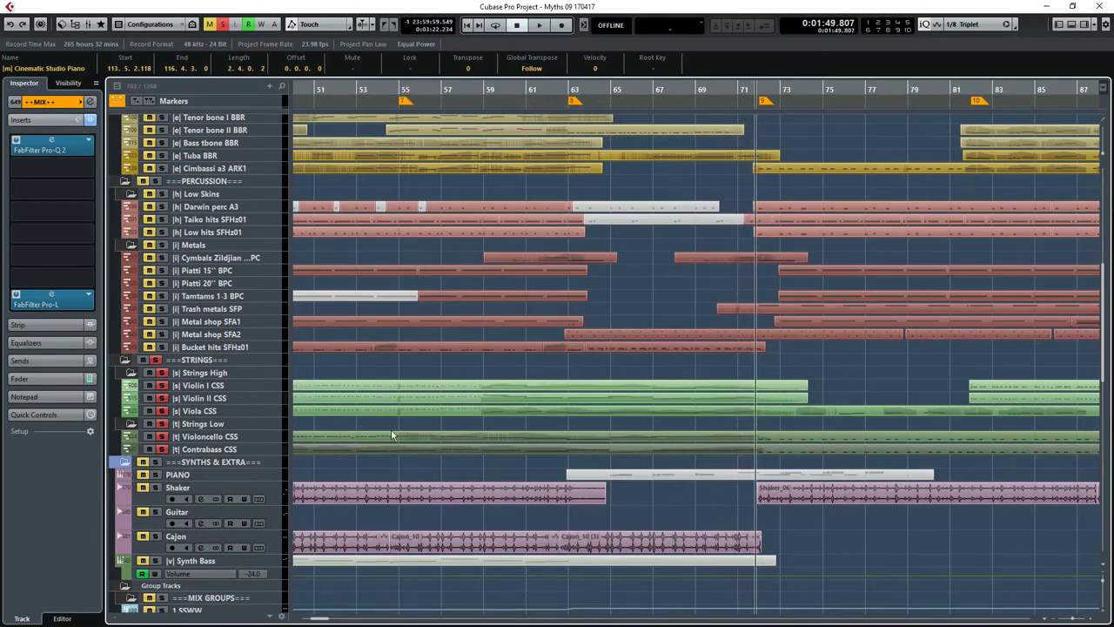
left_click(157, 359)
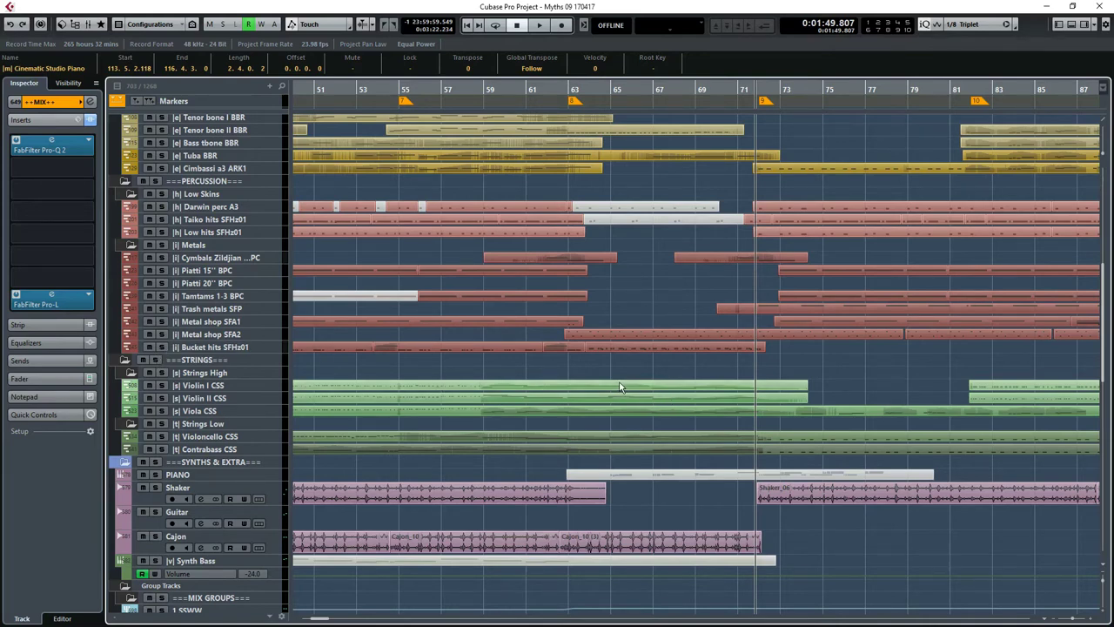
Return to the start of the arrangement, solo the Woodwinds Low folder and play it from marker 1
scroll(618, 389, "left", 15)
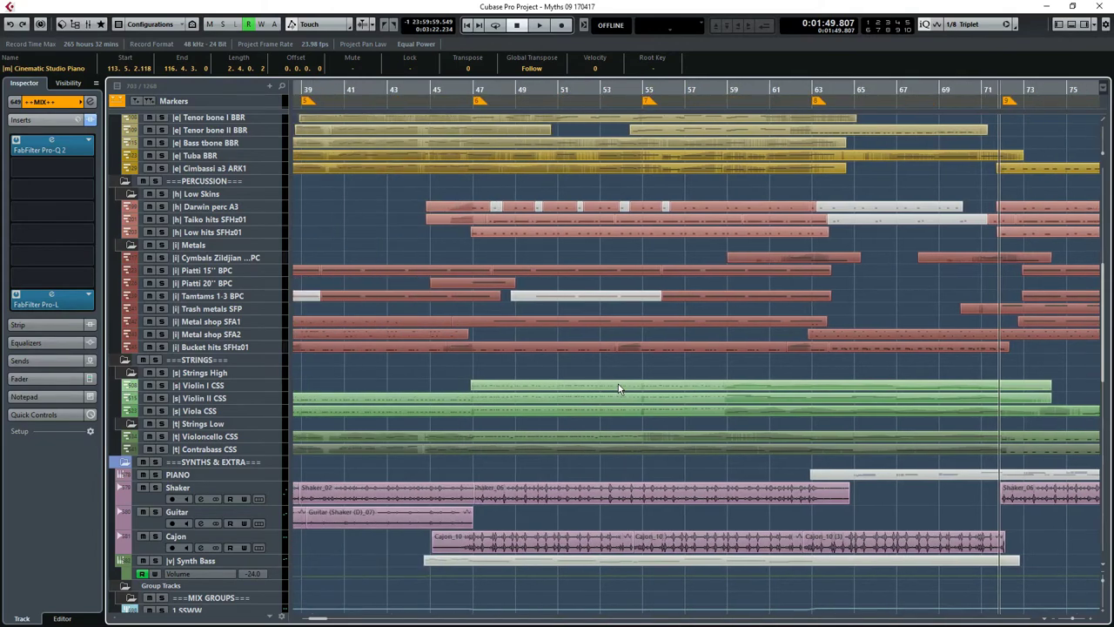
scroll(618, 389, "up", 10)
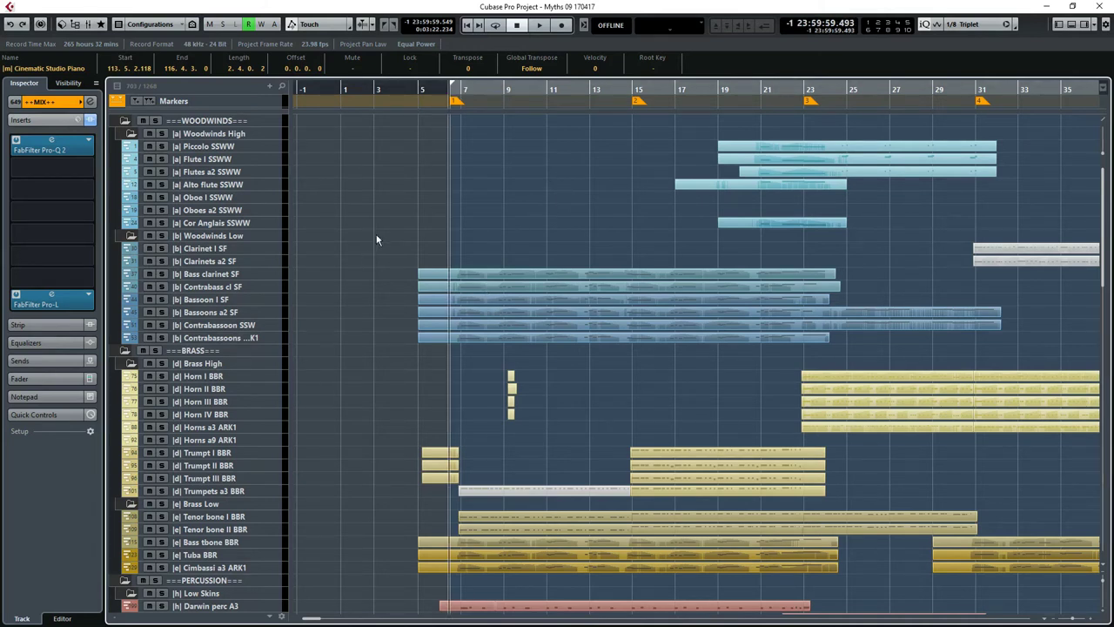
left_click_drag(376, 239, 353, 286)
key("s")
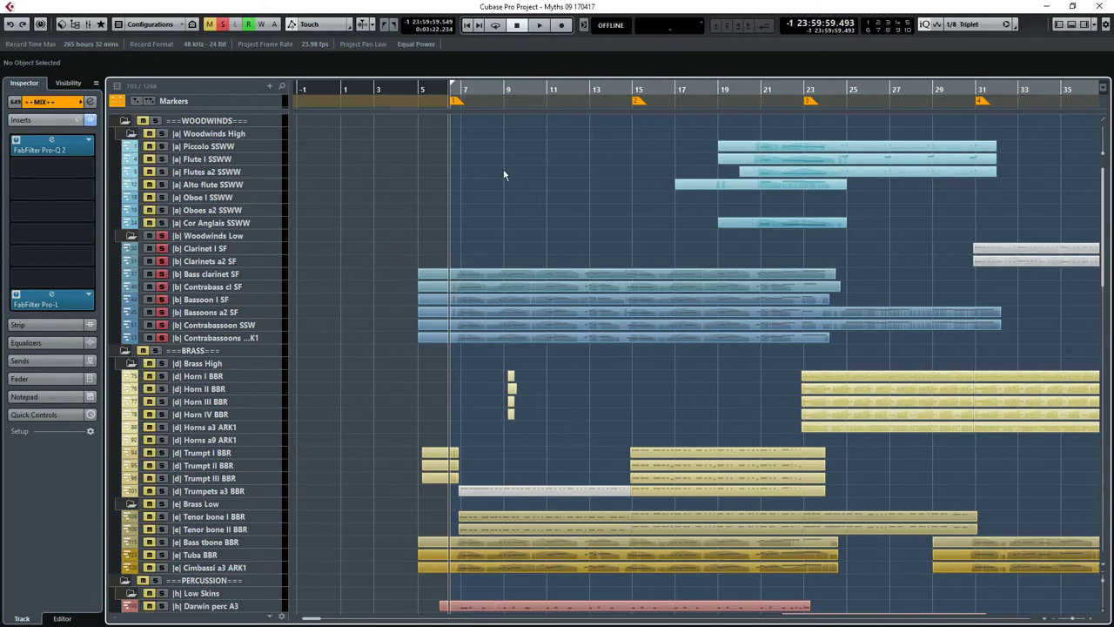
key("space")
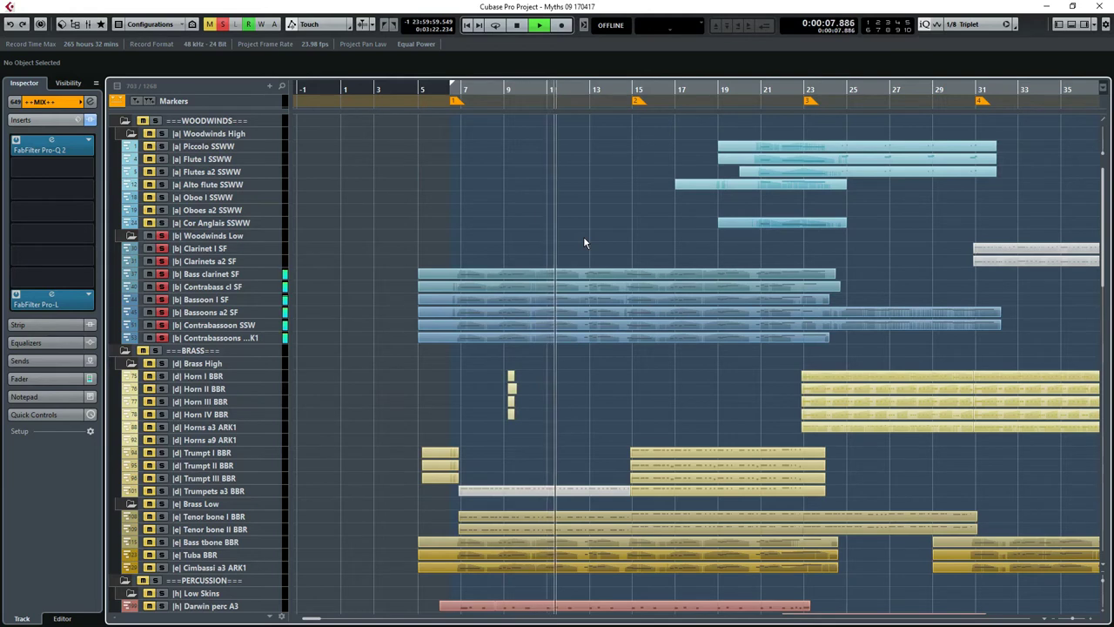
key("space")
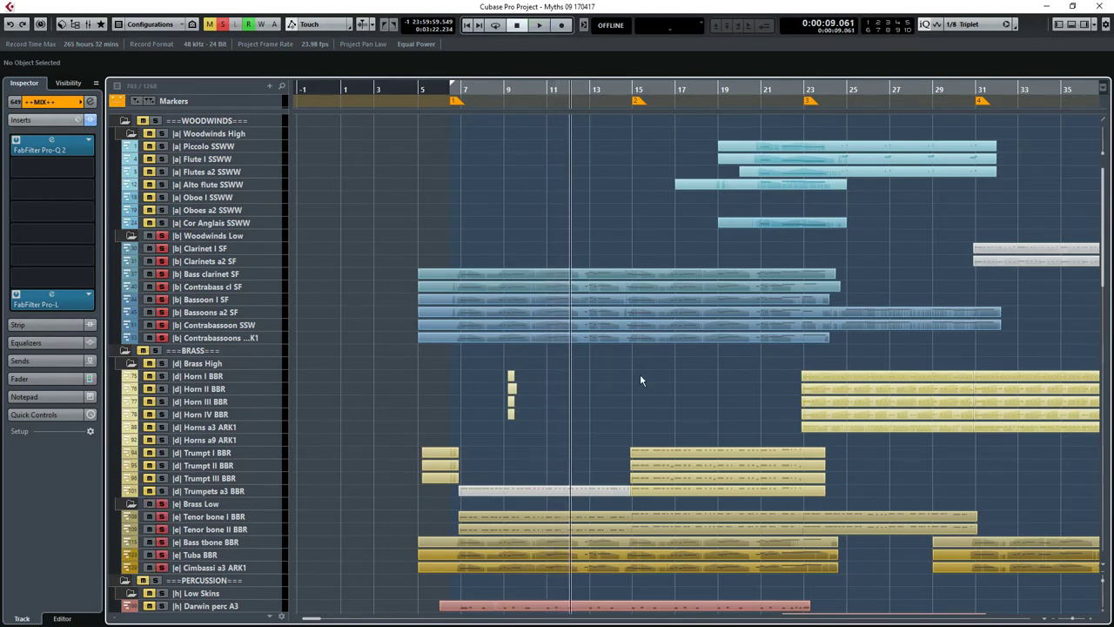
Play the soloed low woodwinds and low brass together from about bar 12, and deactivate all solos
key("space")
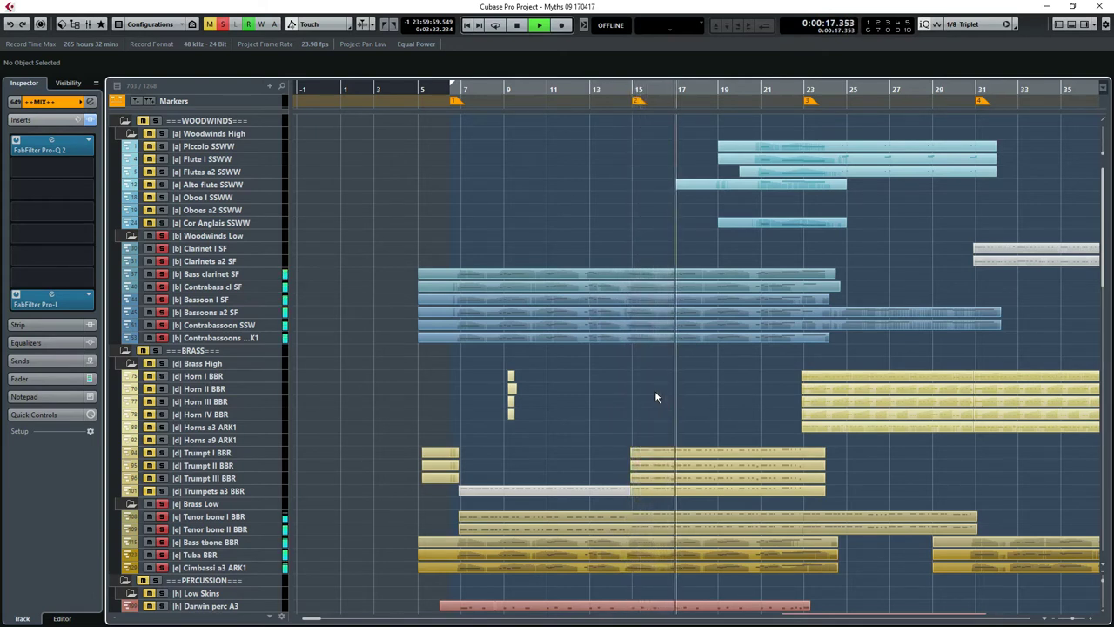
key("space")
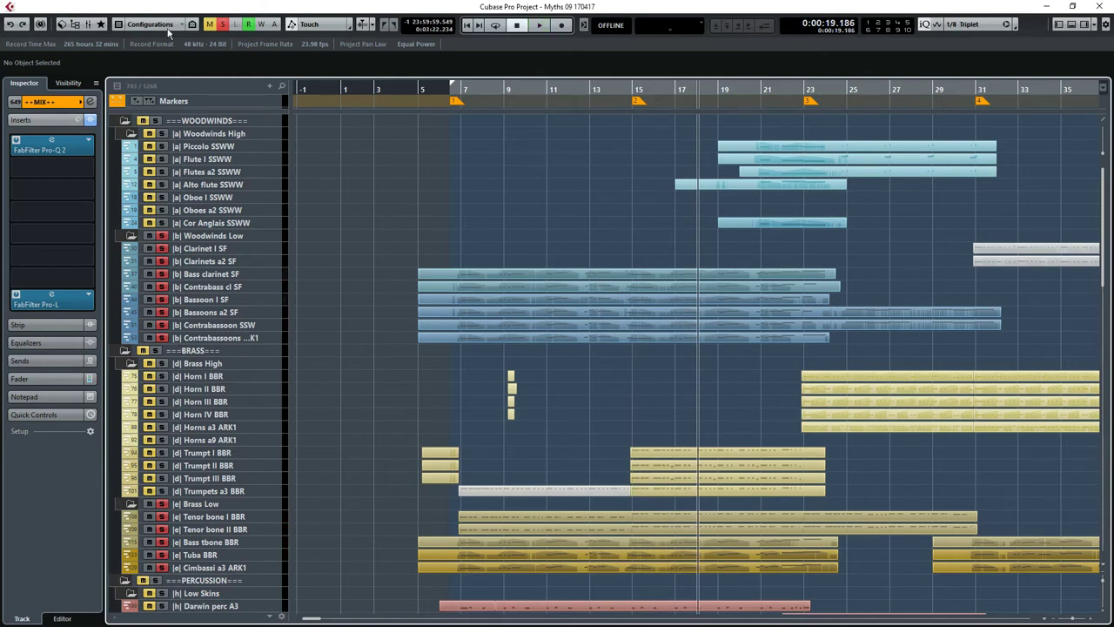
left_click(223, 25)
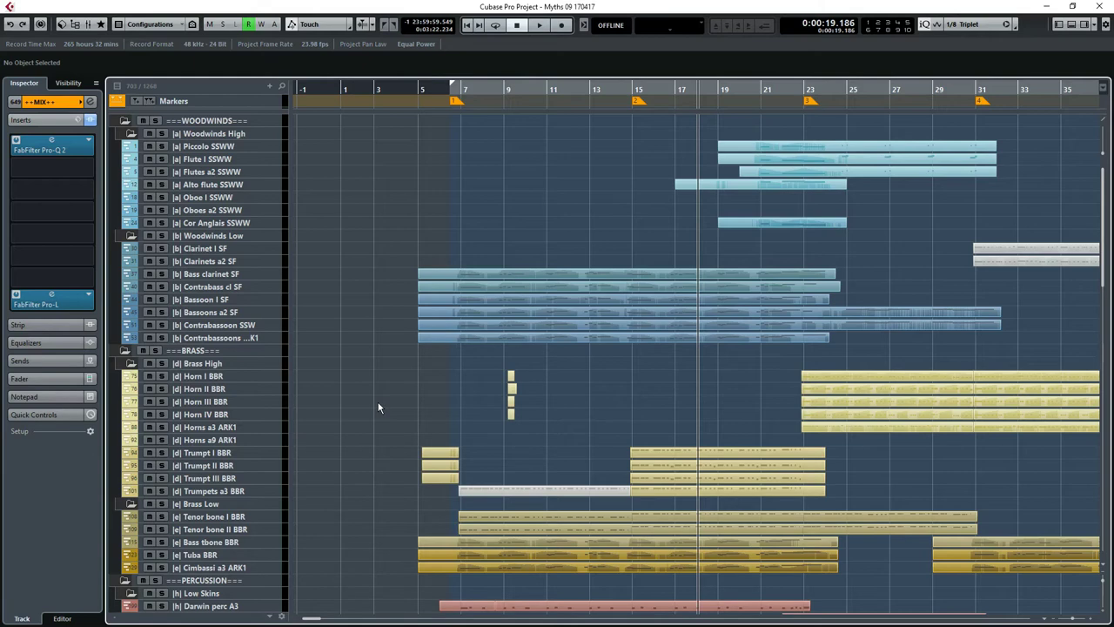
Solo the BRASS folder, play it from marker 12 at about bar 98, and clear all solos
scroll(447, 409, "right", 10)
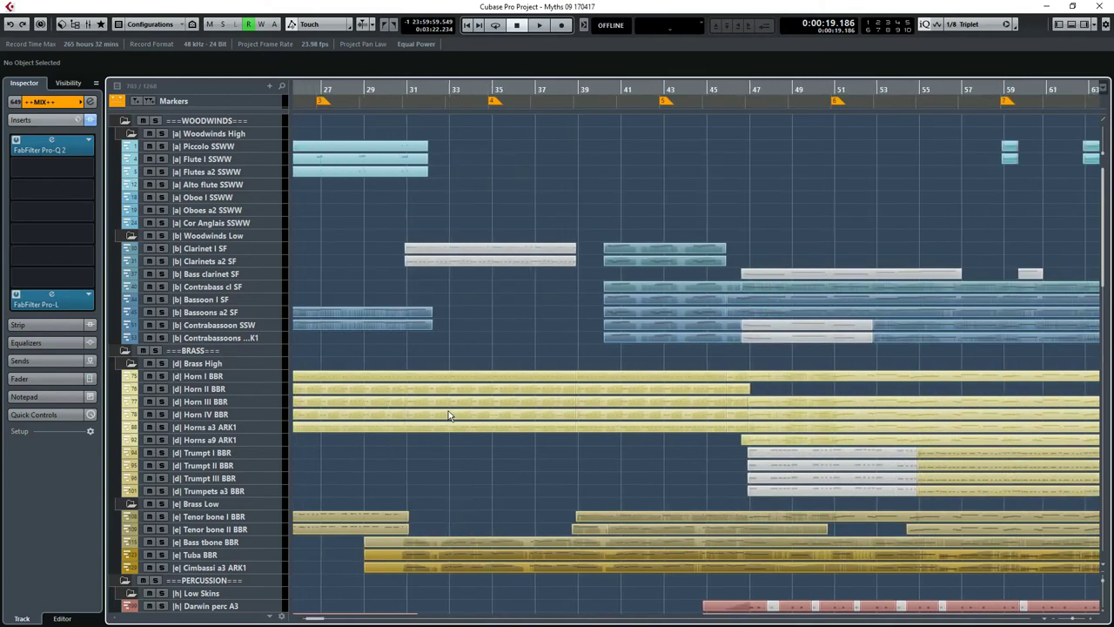
scroll(447, 416, "right", 2)
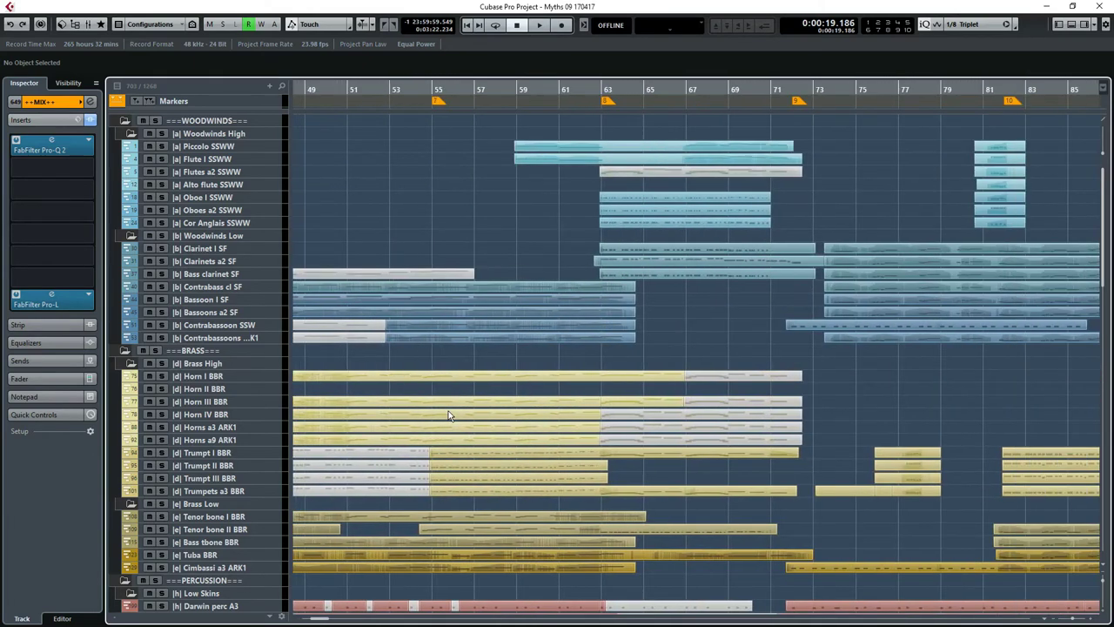
scroll(448, 415, "right", 10)
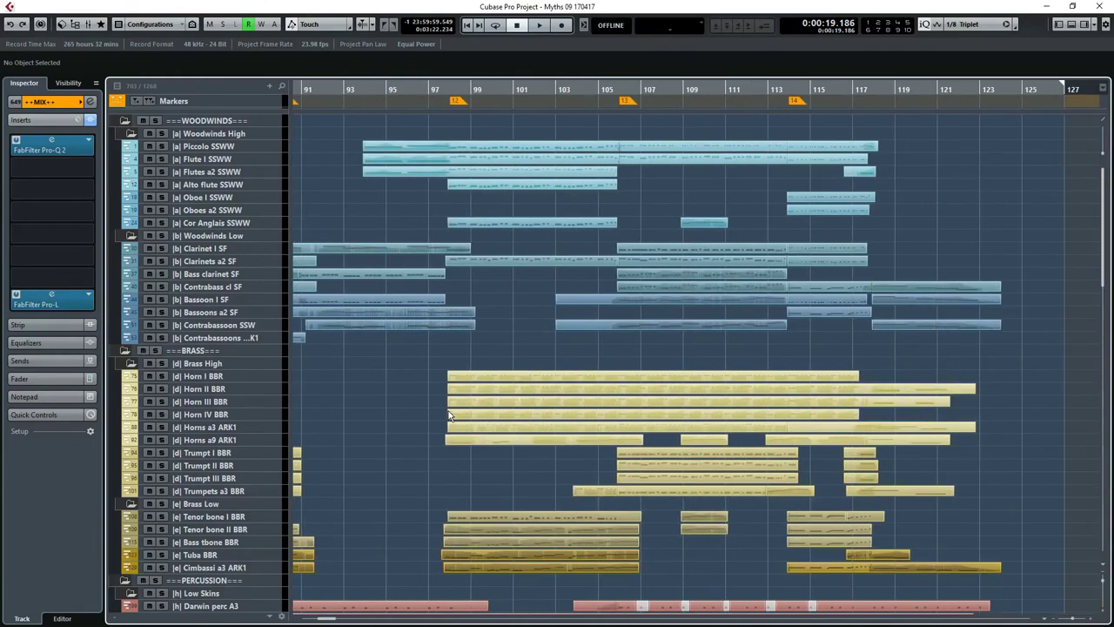
left_click(157, 349)
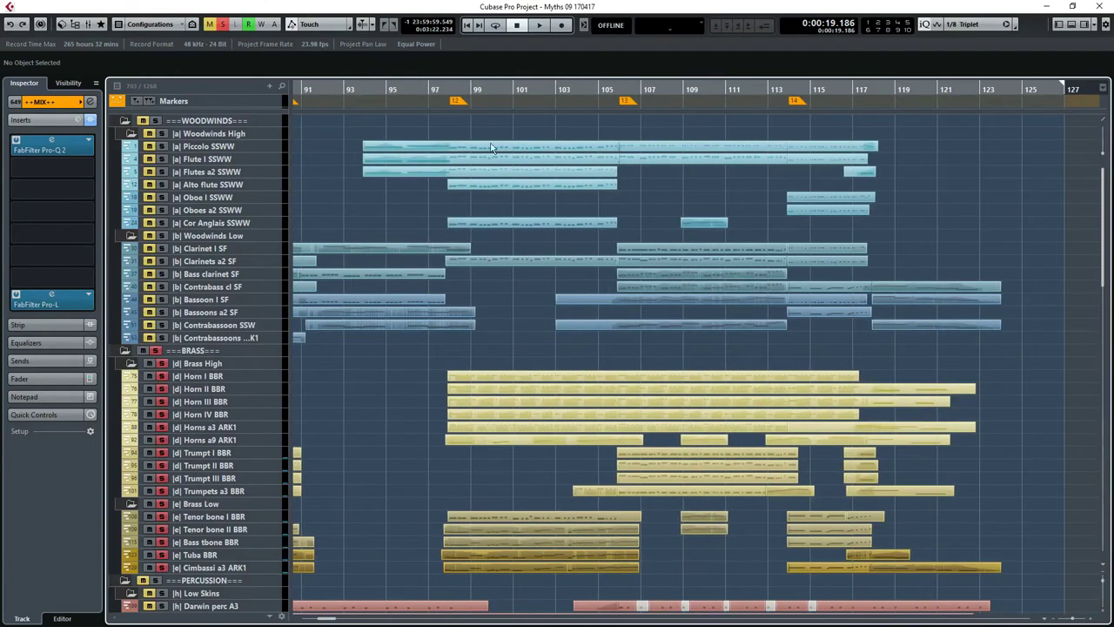
left_click(446, 88)
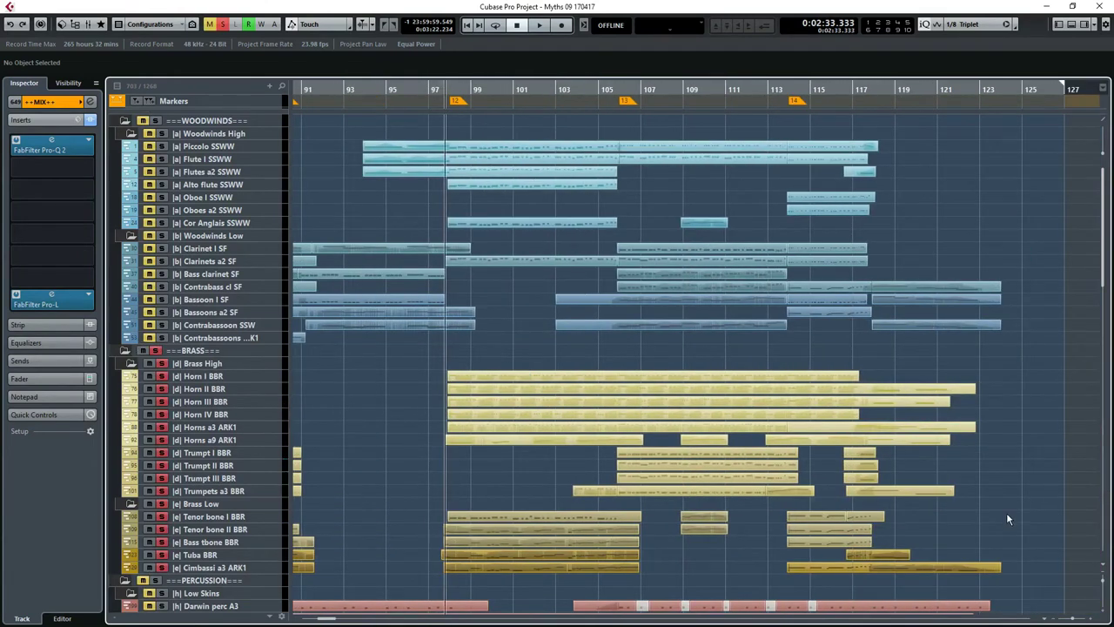
key("space")
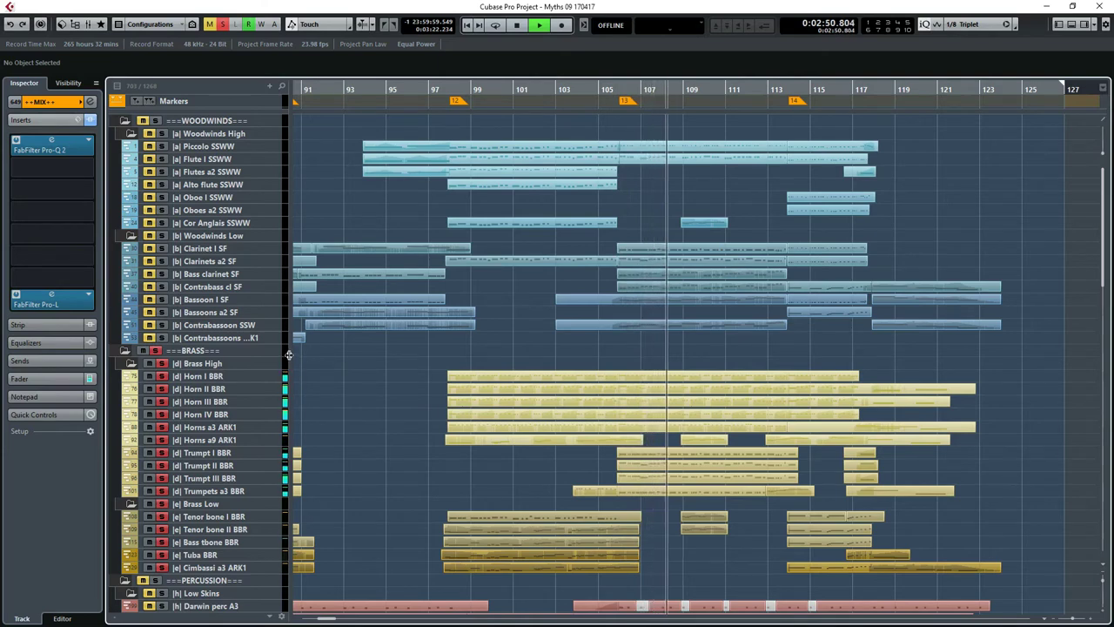
key("space")
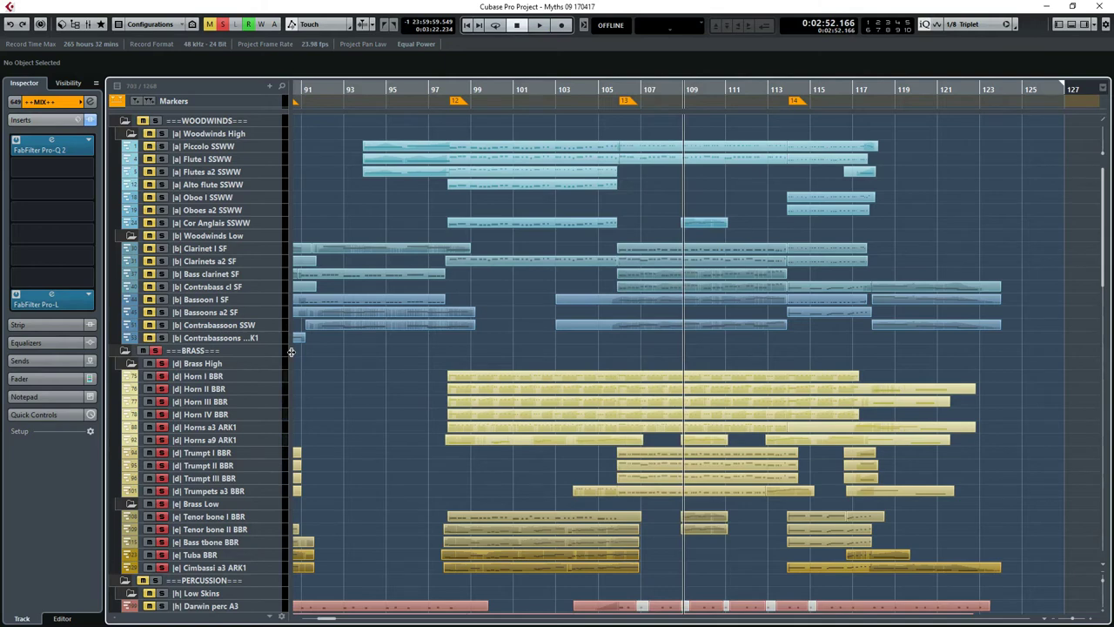
scroll(481, 436, "down", 3)
scroll(479, 437, "down", 3)
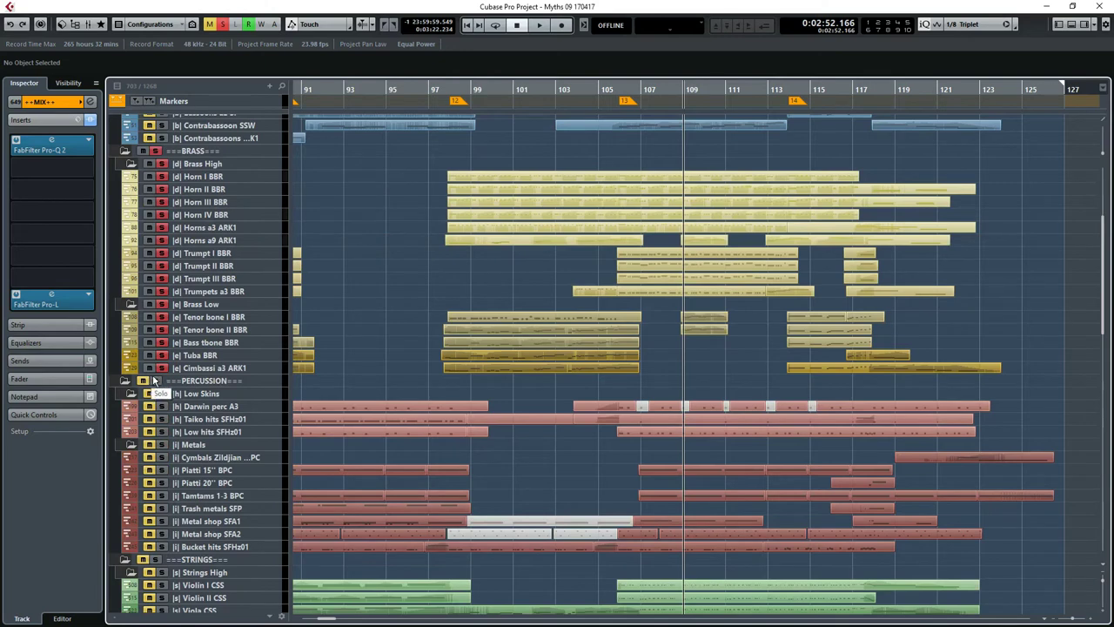
scroll(438, 436, "down", 3)
scroll(437, 435, "up", 8)
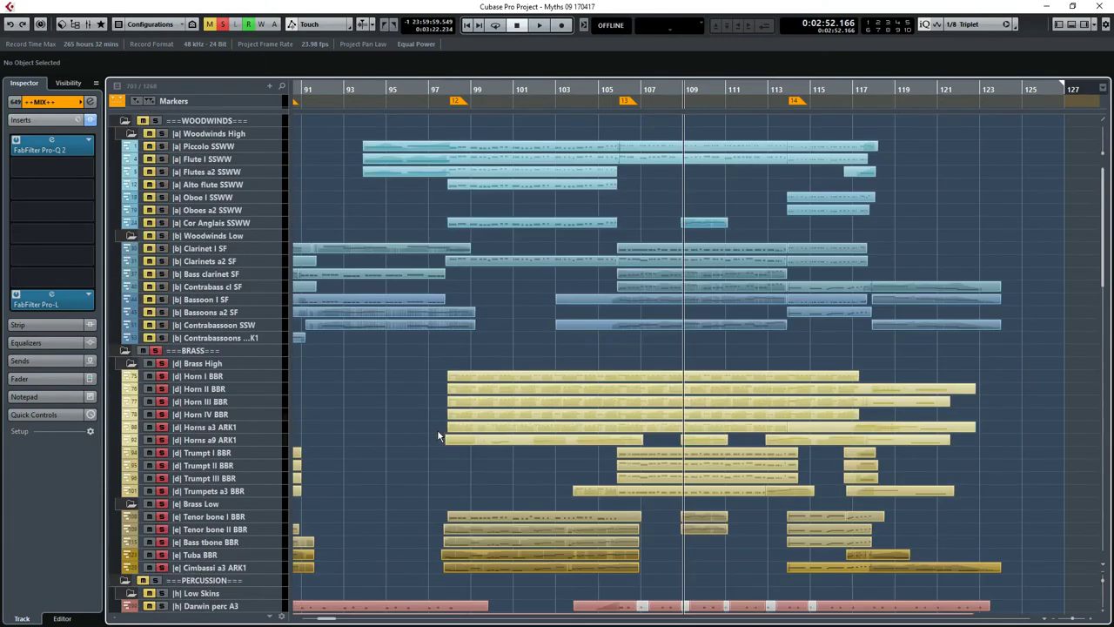
left_click(224, 26)
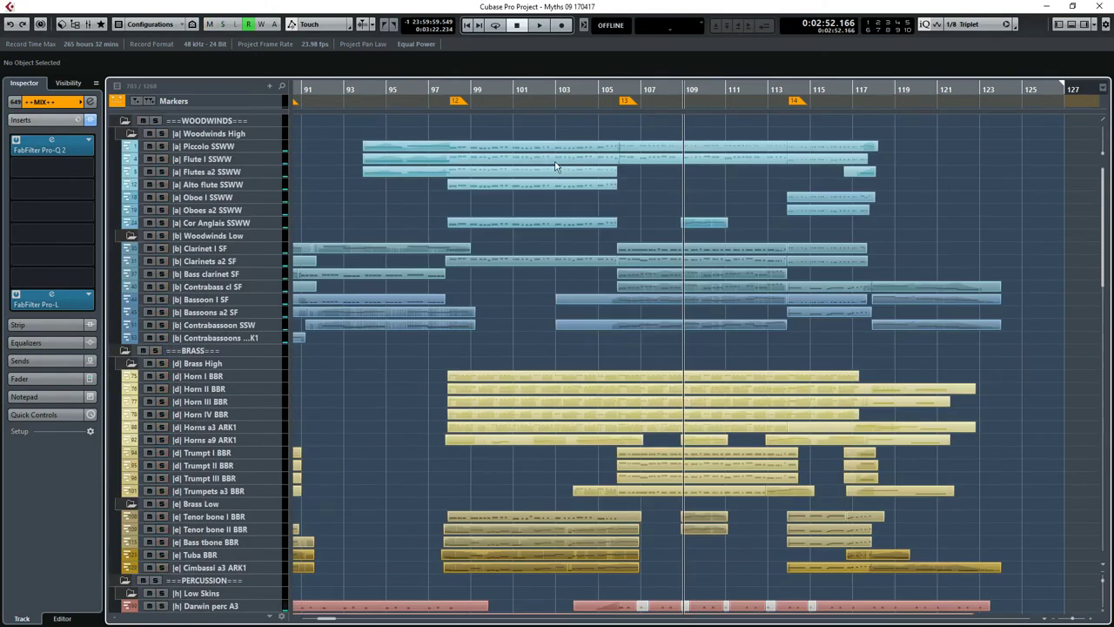
Play the full arrangement from marker 12, watching the woodwind and brass tracks
left_click(444, 91)
scroll(697, 354, "down", 8)
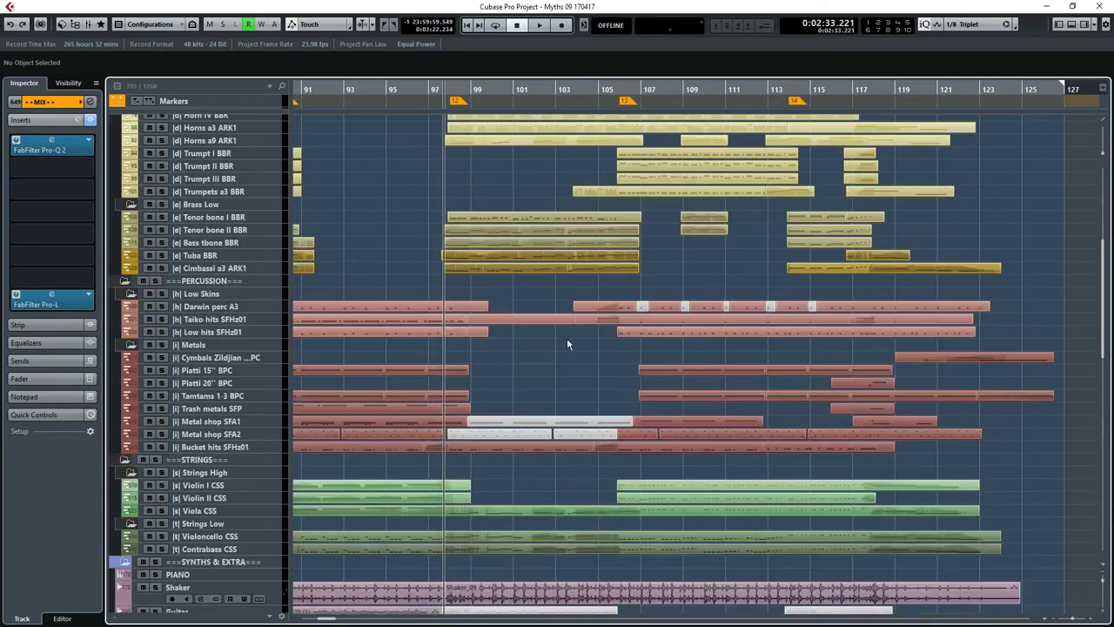
scroll(703, 511, "down", 3)
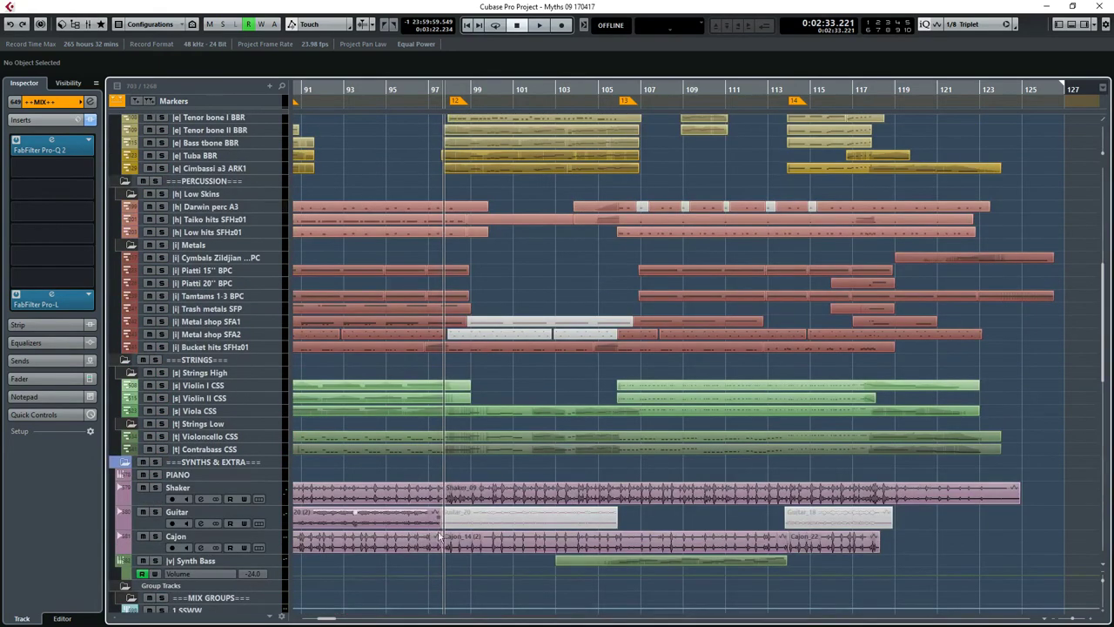
scroll(829, 527, "up", 10)
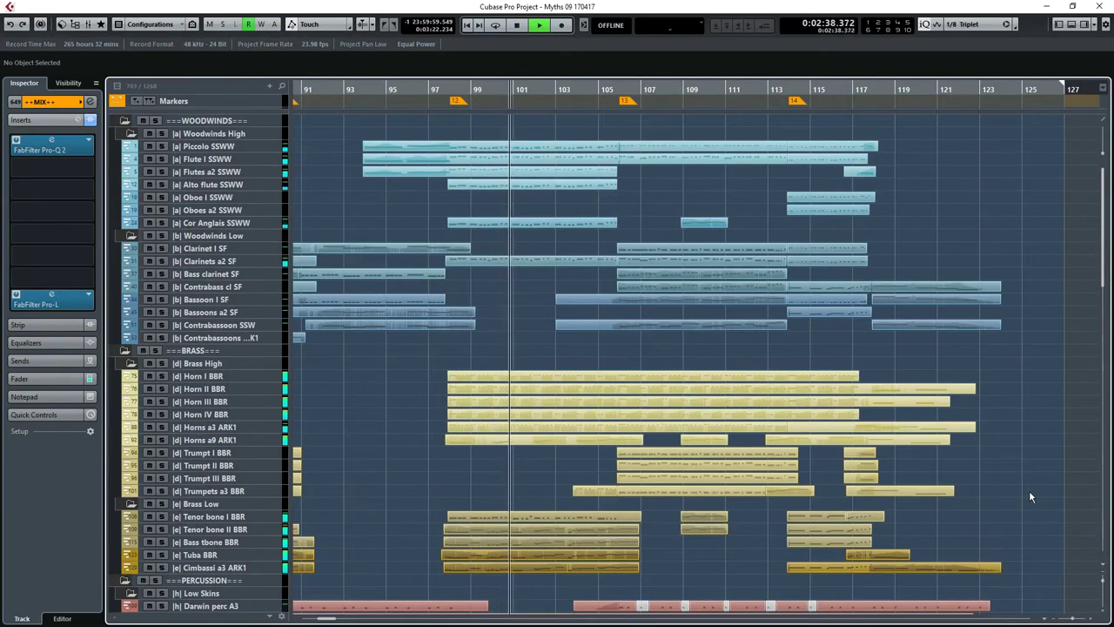
key("space")
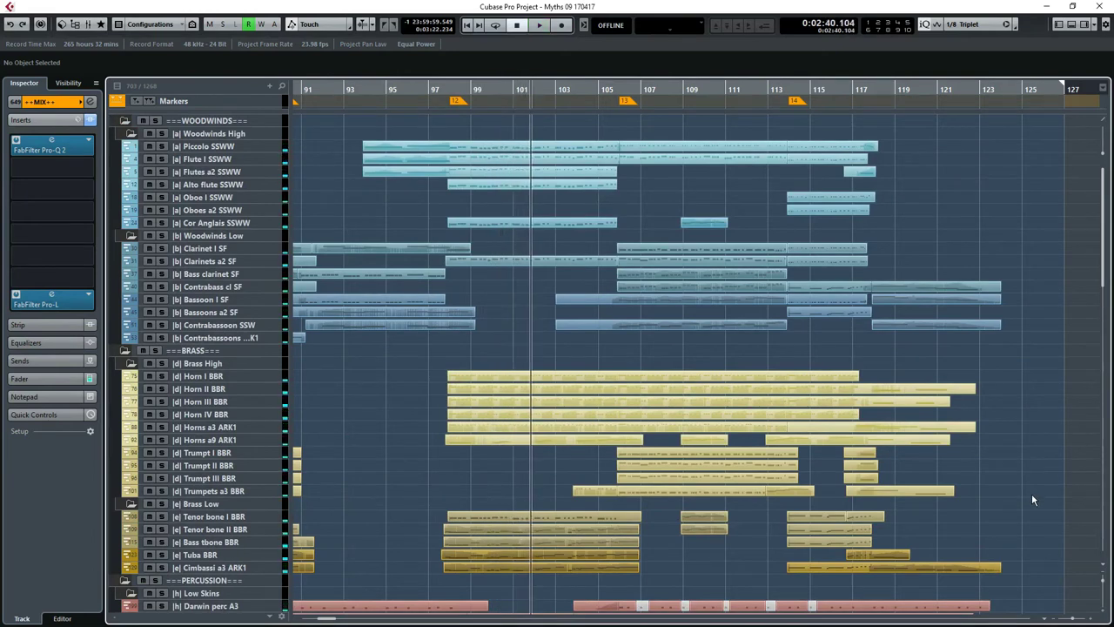
Solo the Shaker track under SYNTHS & EXTRA and play it from just before marker 2 near the start
scroll(1034, 479, "down", 8)
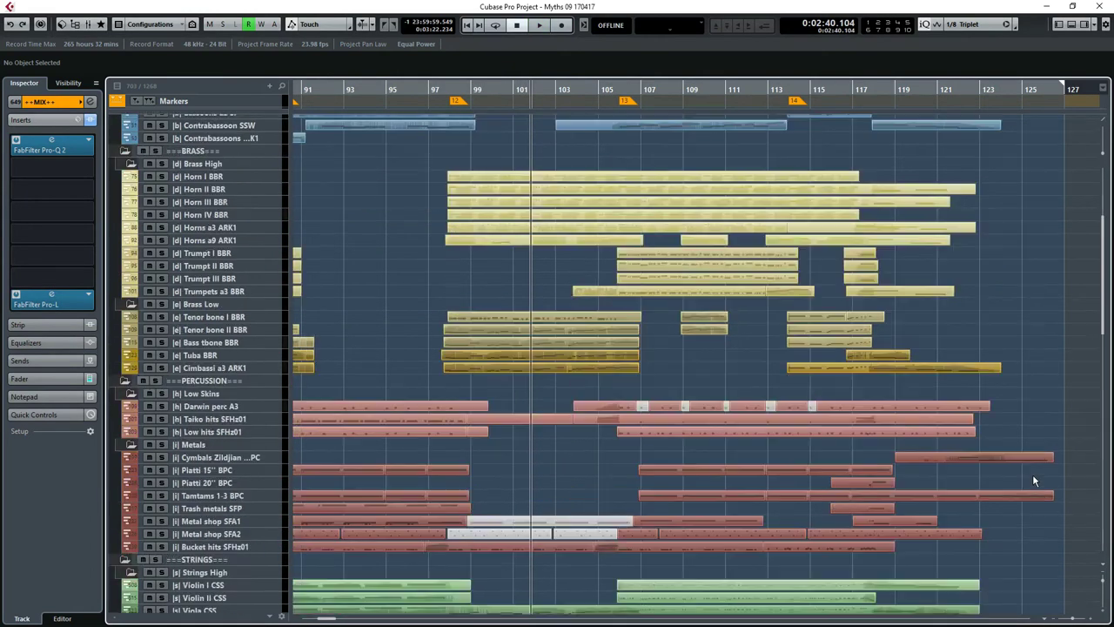
scroll(1035, 480, "down", 3)
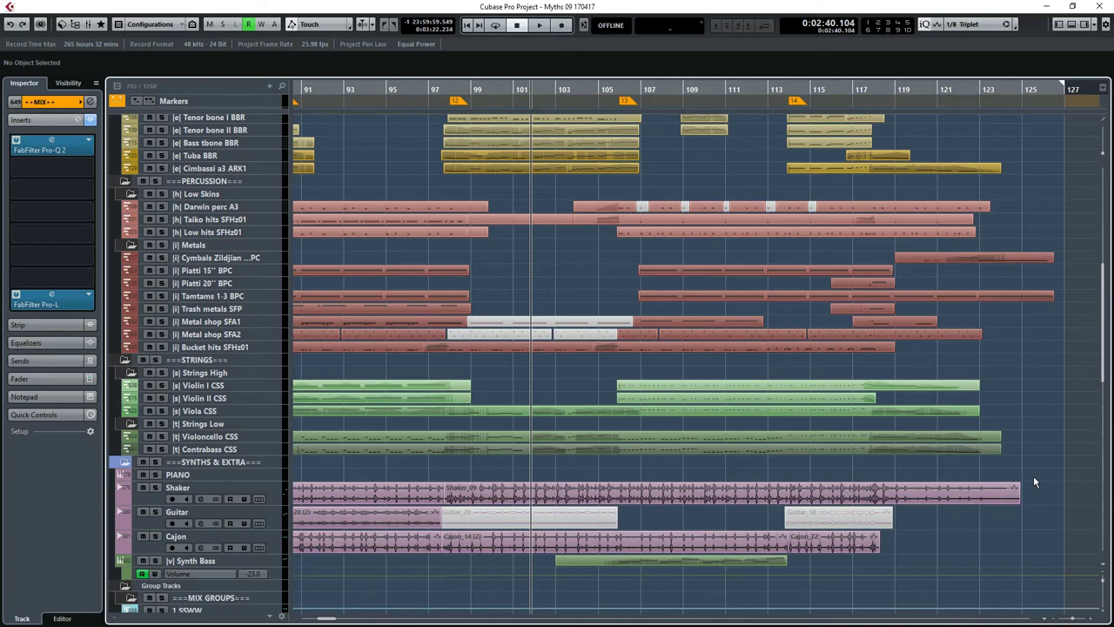
scroll(1036, 483, "left", 3)
scroll(668, 501, "left", 4)
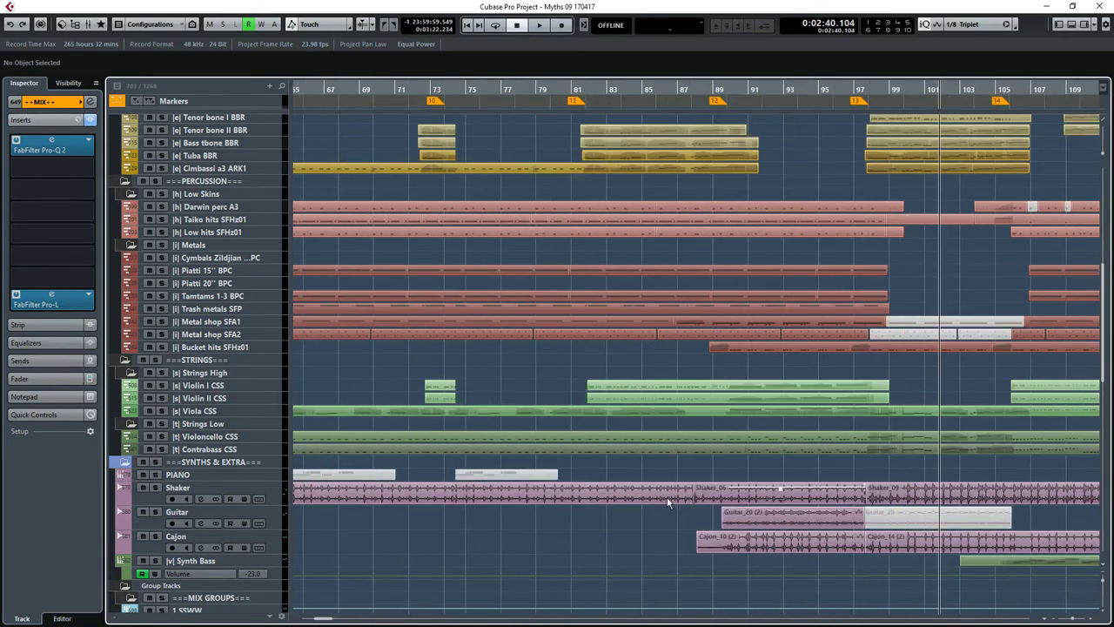
scroll(668, 500, "left", 5)
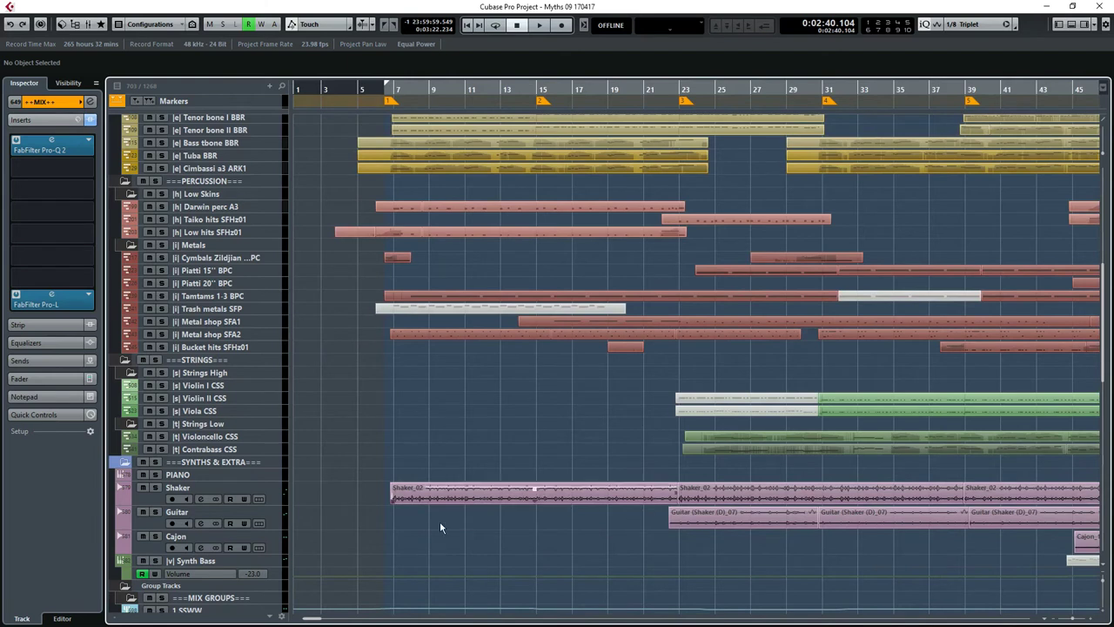
left_click(156, 488)
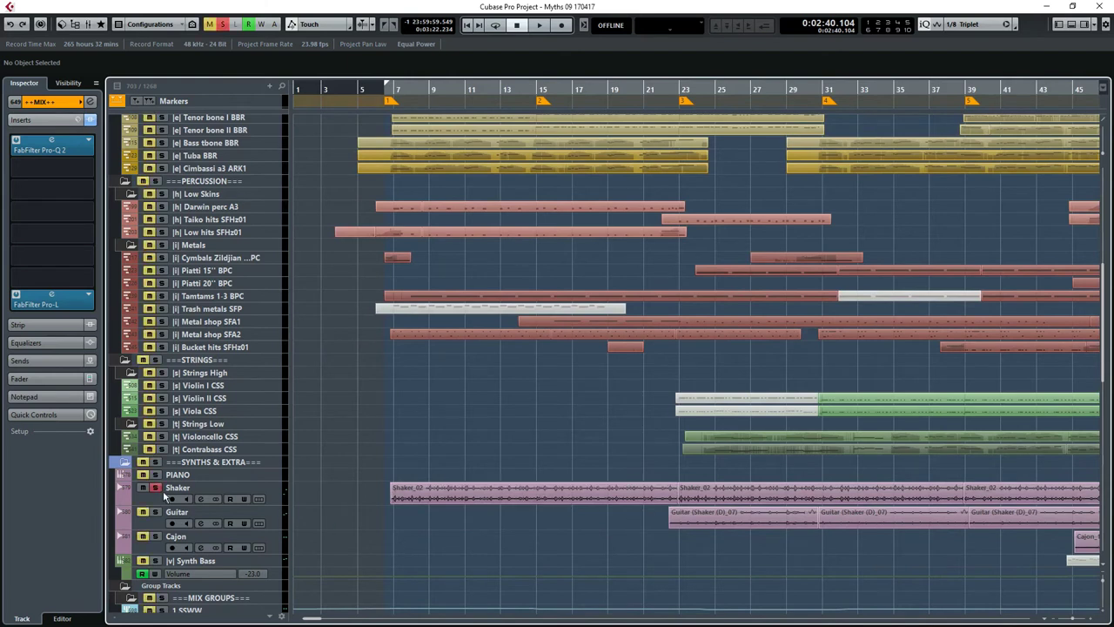
left_click(526, 87)
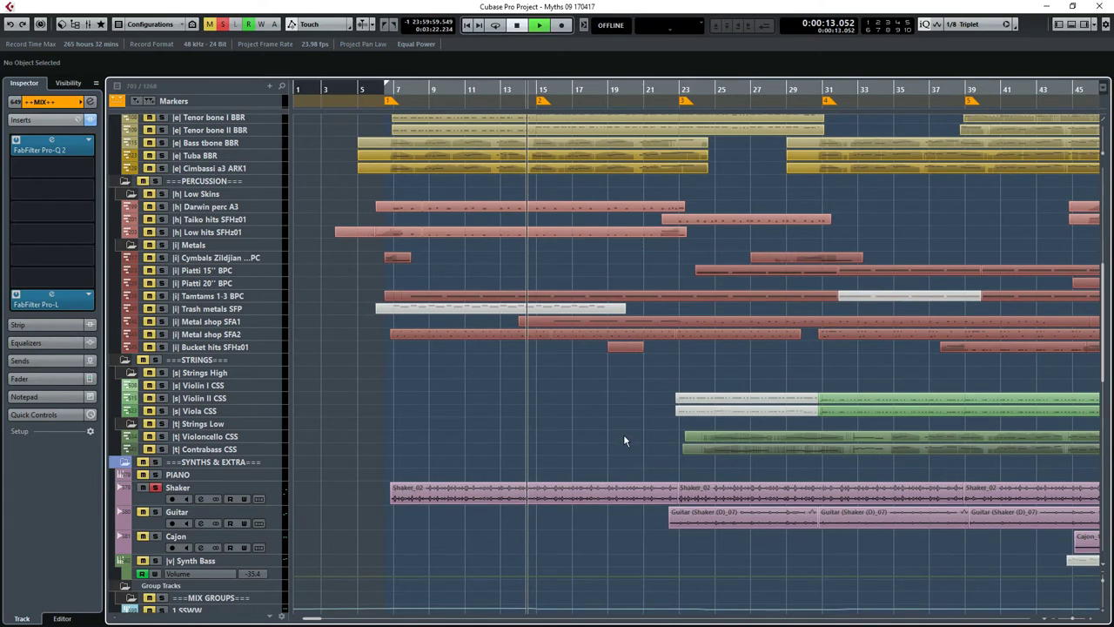
key("space")
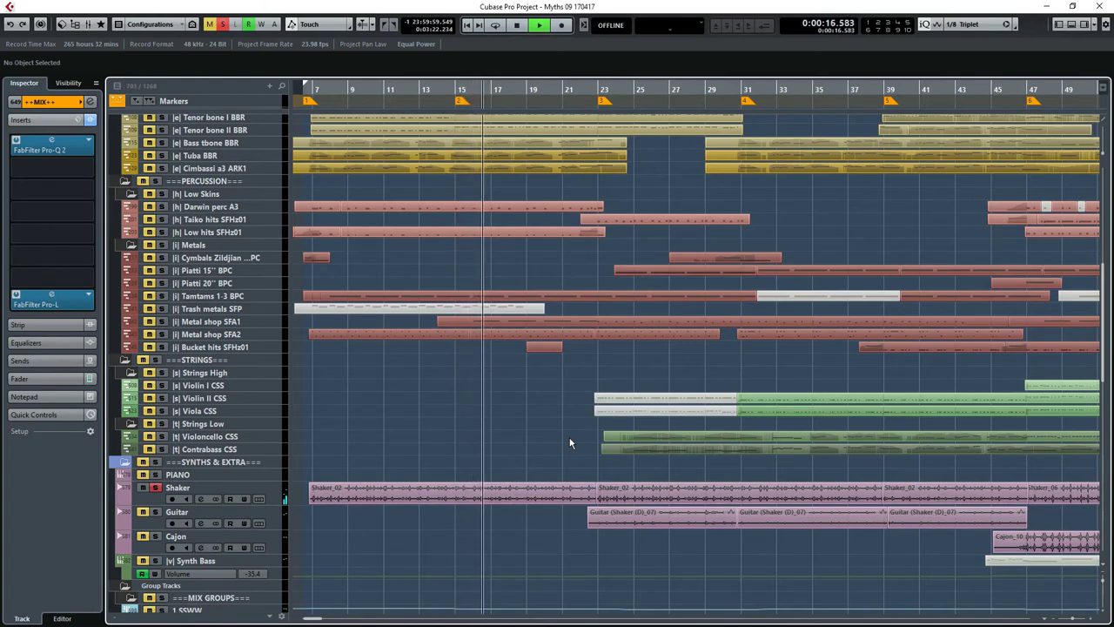
key("space")
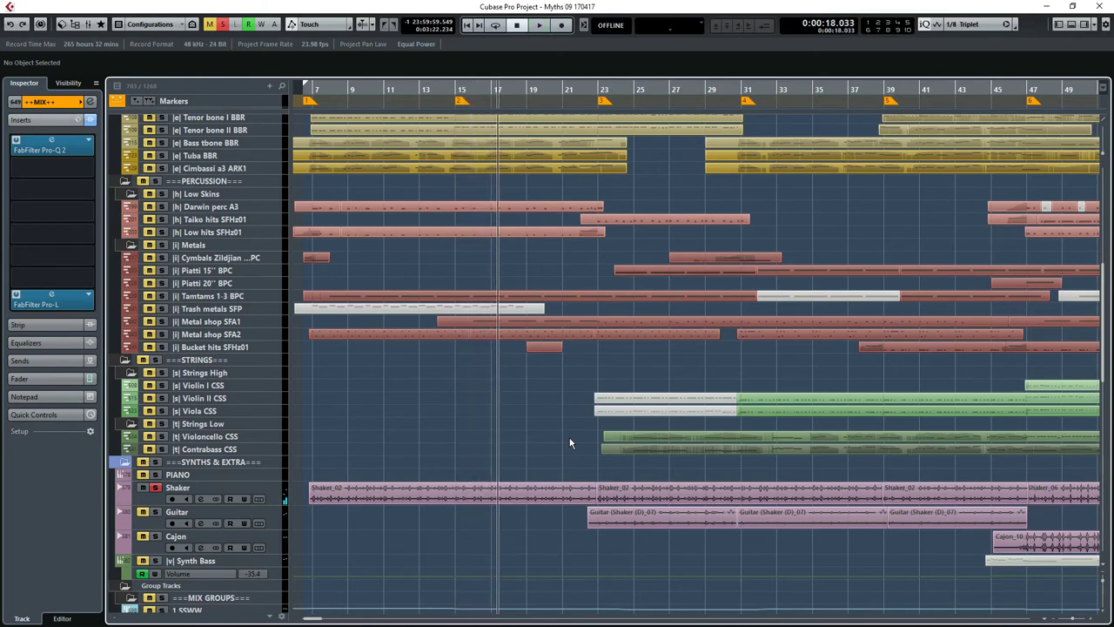
Switch the solo from the Shaker to the Guitar track and play it from marker 3 at bar 23
left_click(154, 488)
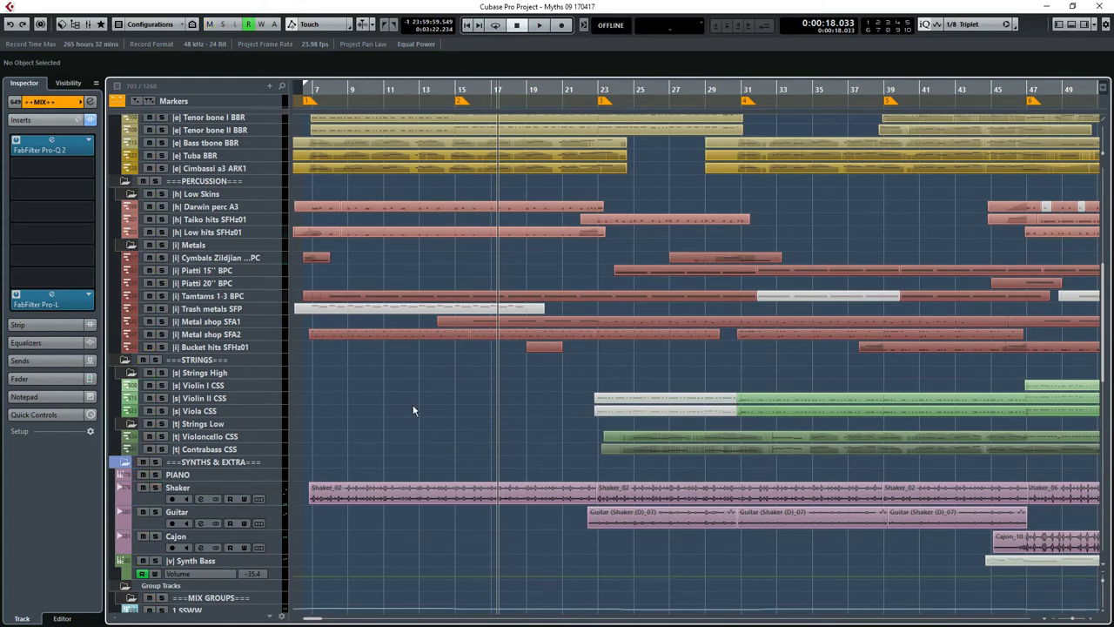
scroll(388, 499, "right", 5)
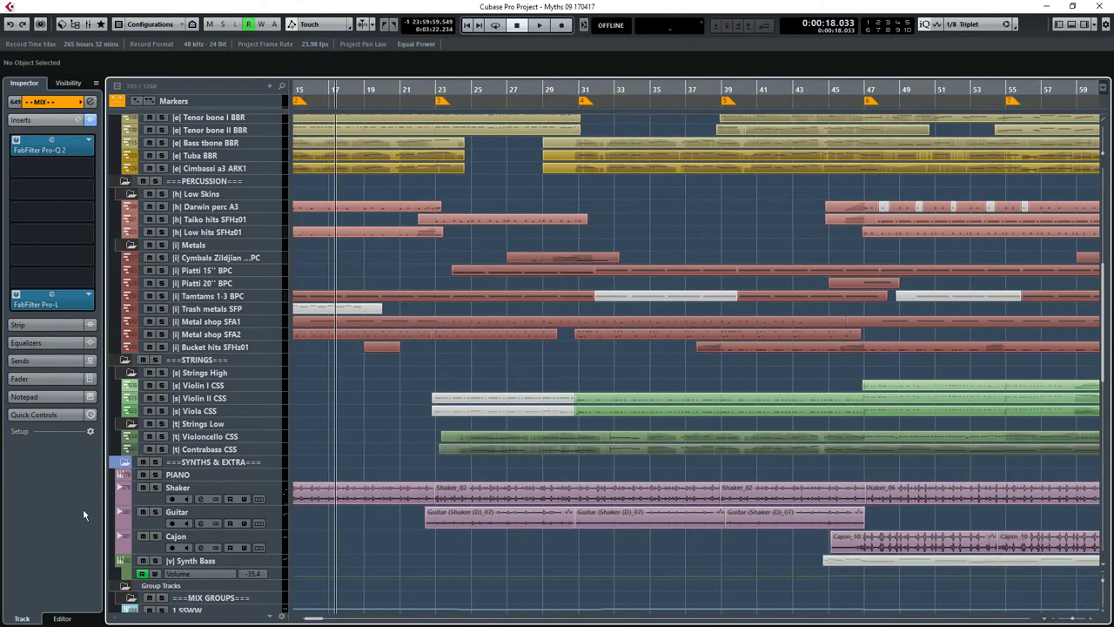
left_click(154, 512)
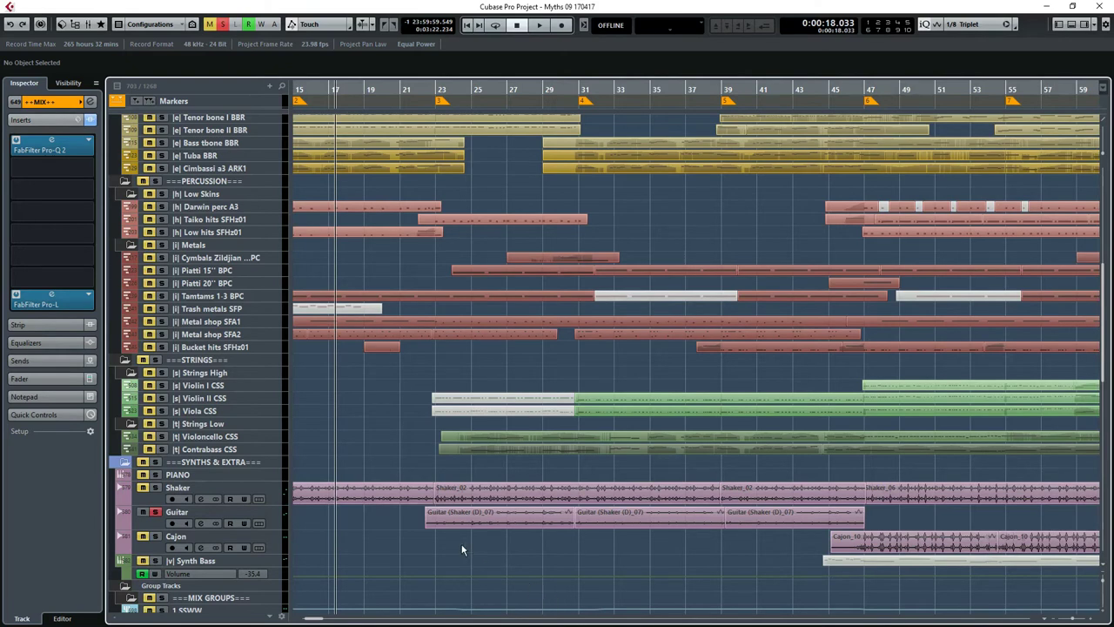
scroll(462, 549, "right", 6)
scroll(462, 549, "right", 5)
scroll(461, 549, "left", 10)
left_click(436, 90)
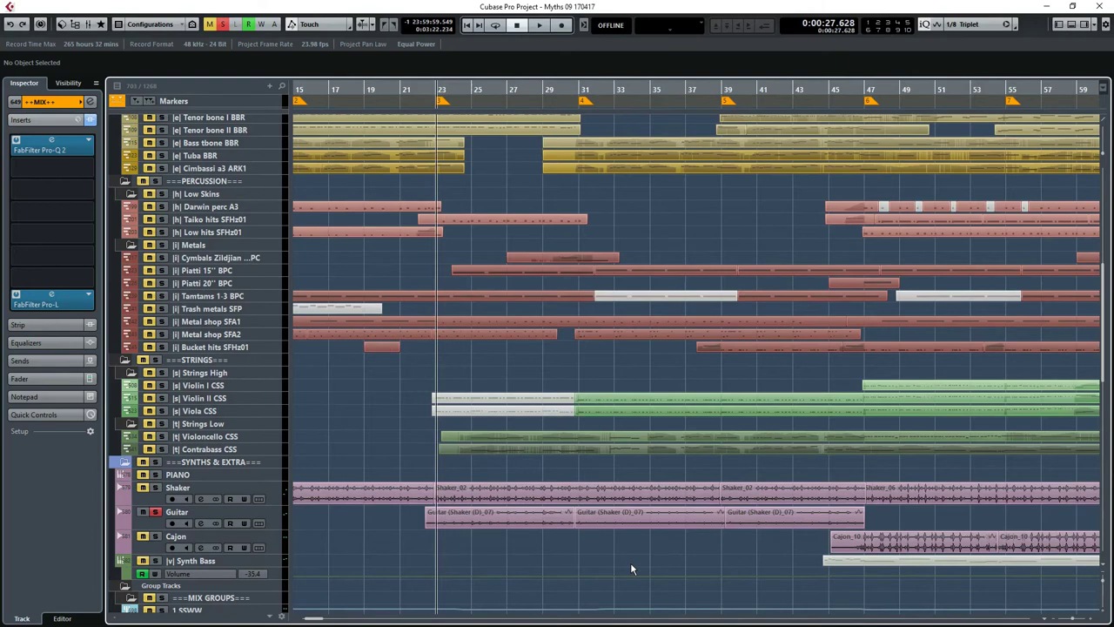
key("space")
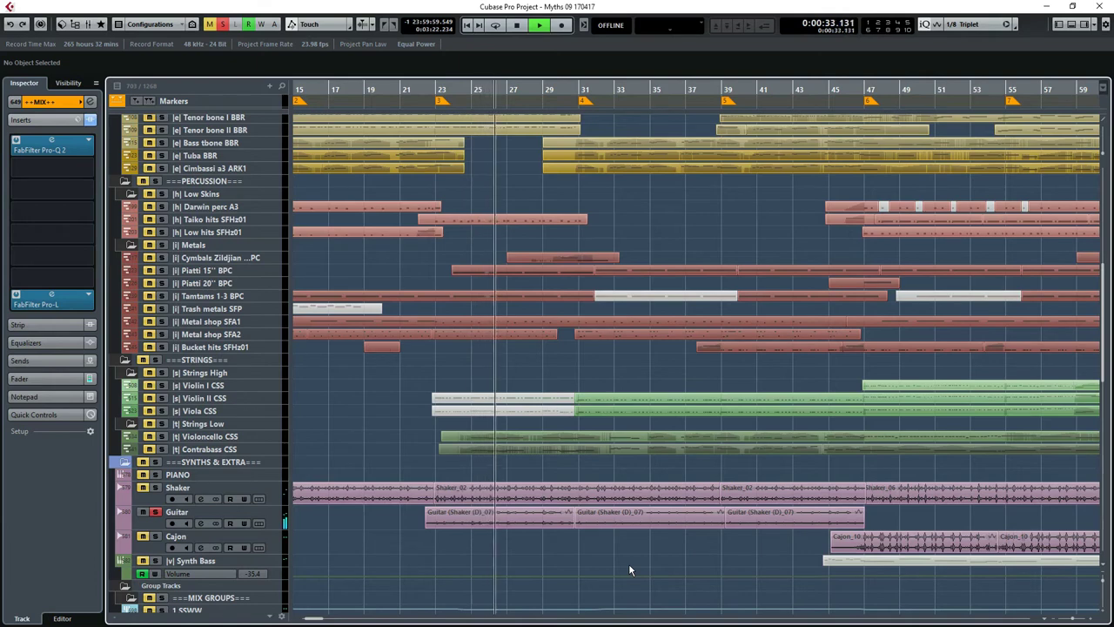
key("space")
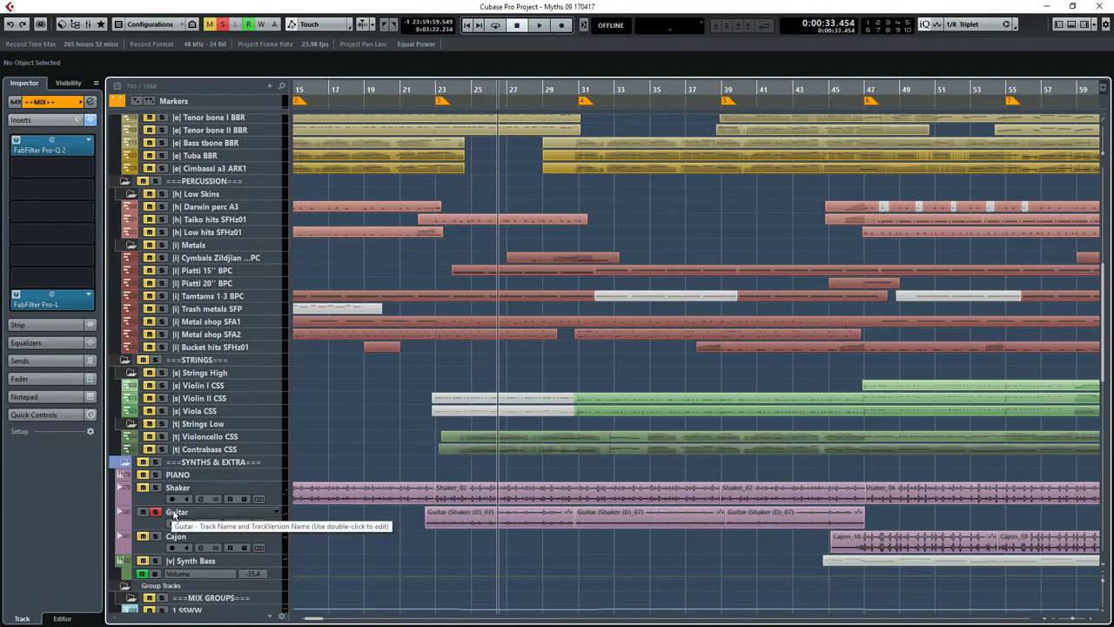
Clear the Guitar solo and play the full arrangement from marker 3 at bar 23
scroll(407, 538, "right", 5)
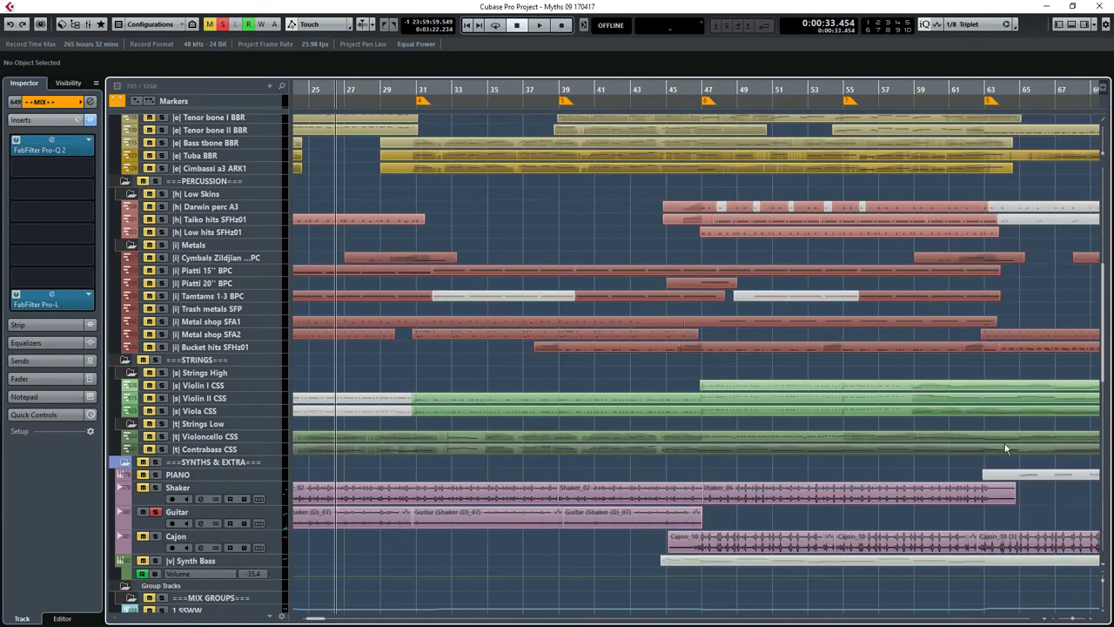
left_click(154, 515)
key("alt+m")
scroll(439, 584, "left", 5)
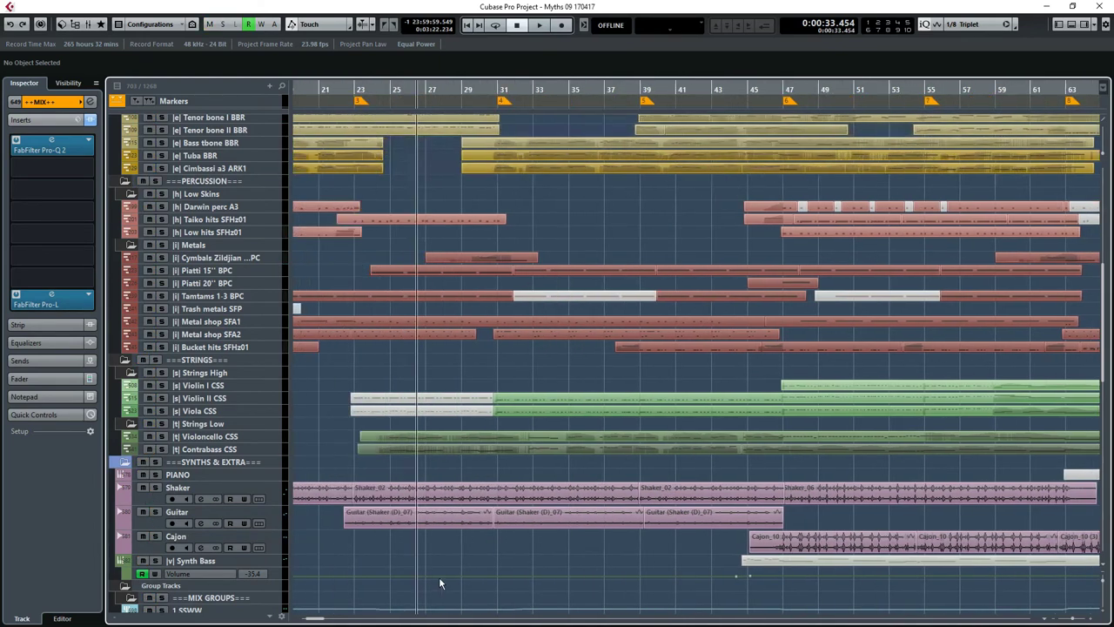
left_click_drag(438, 89, 437, 84)
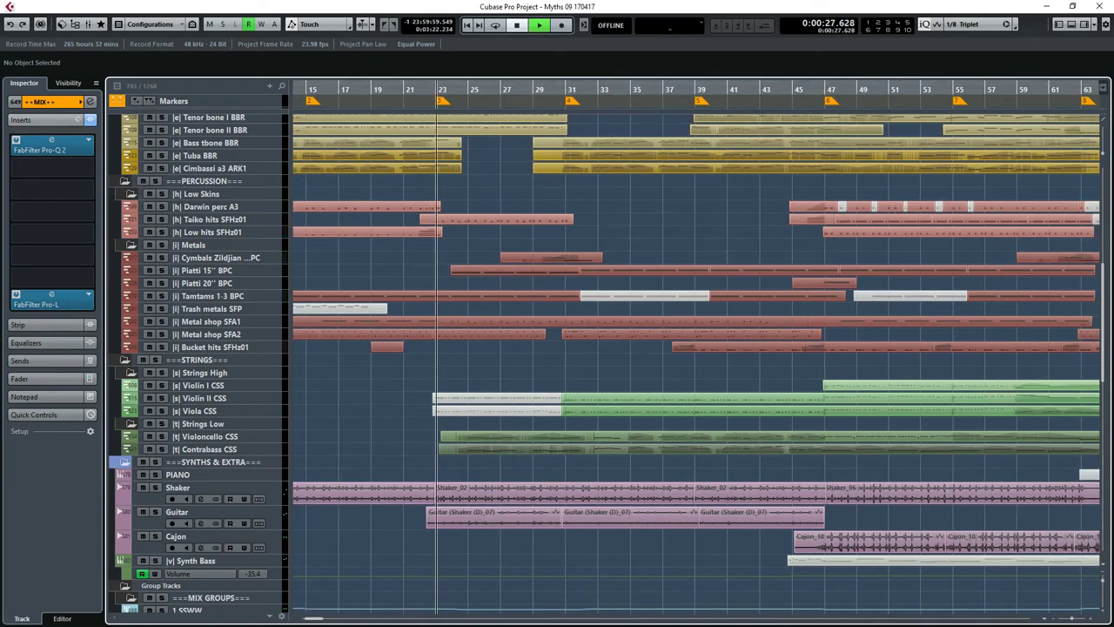
key("space")
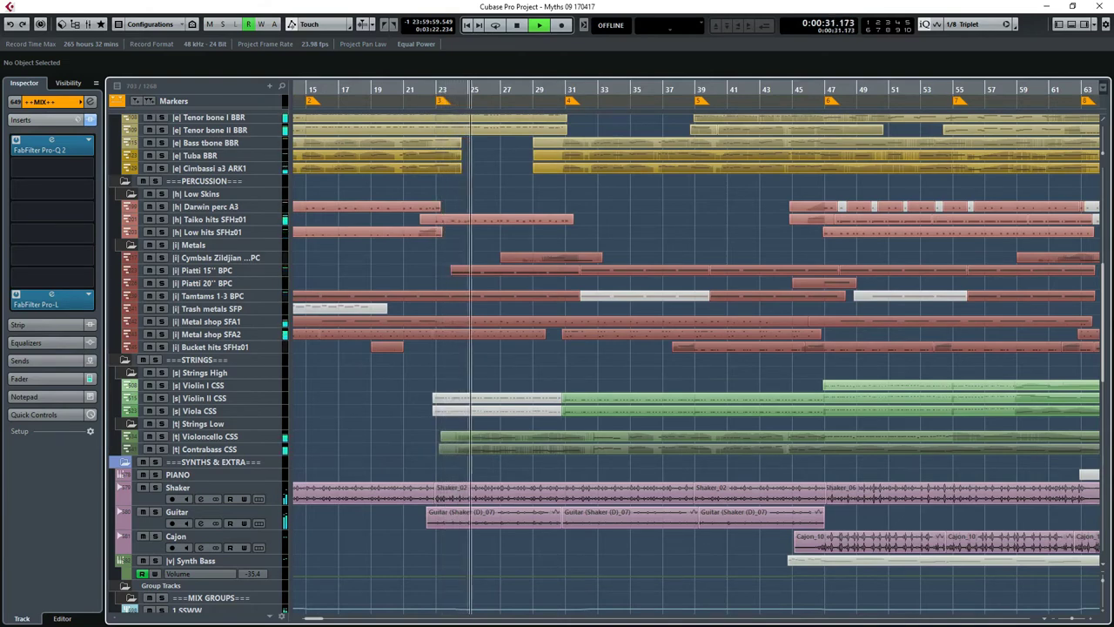
Mute the Shaker and Guitar tracks during playback to hear the arrangement without them, stop, and unmute both
left_click(142, 489)
left_click(150, 522)
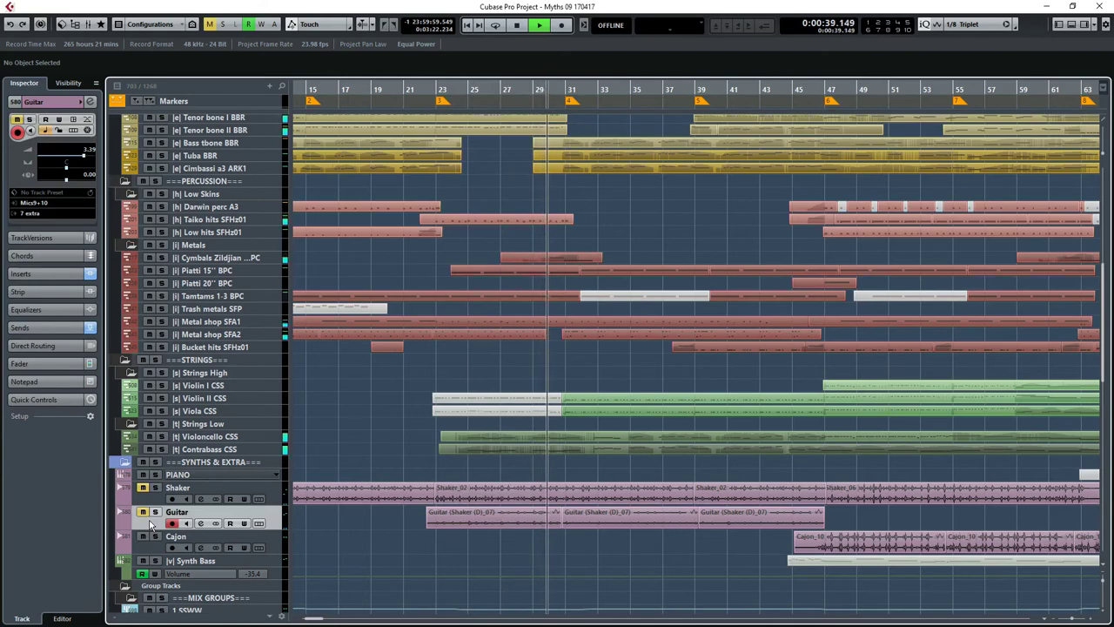
key("space")
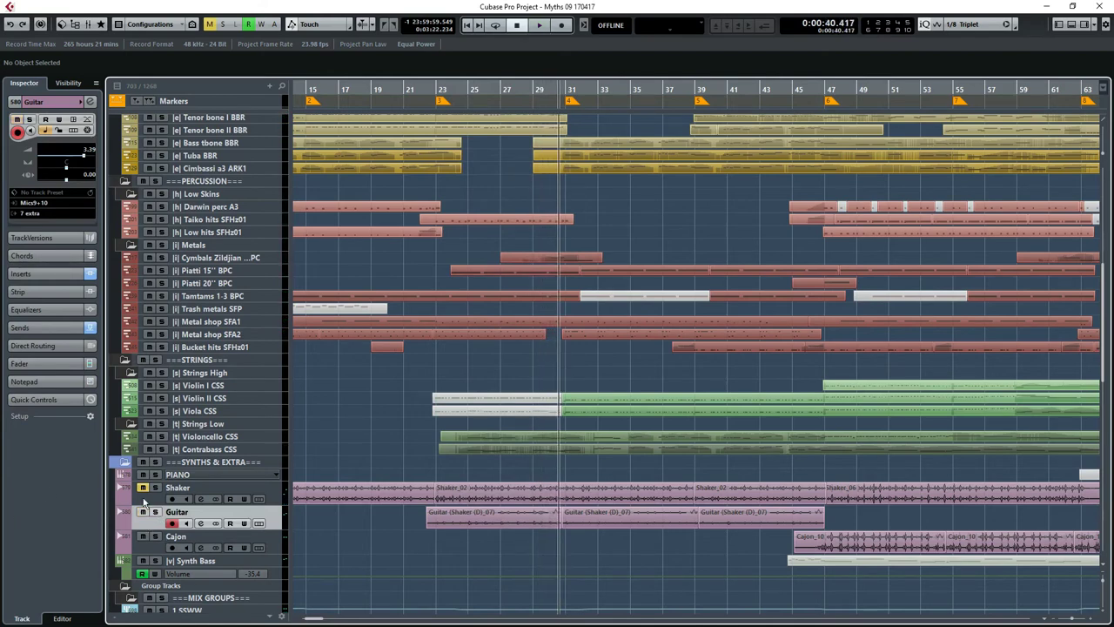
left_click(142, 487)
Open the FabFilter Pro-Q 2 insert of the Piccolo SSWW track in the high woodwinds
scroll(431, 559, "up", 10)
scroll(437, 555, "up", 3)
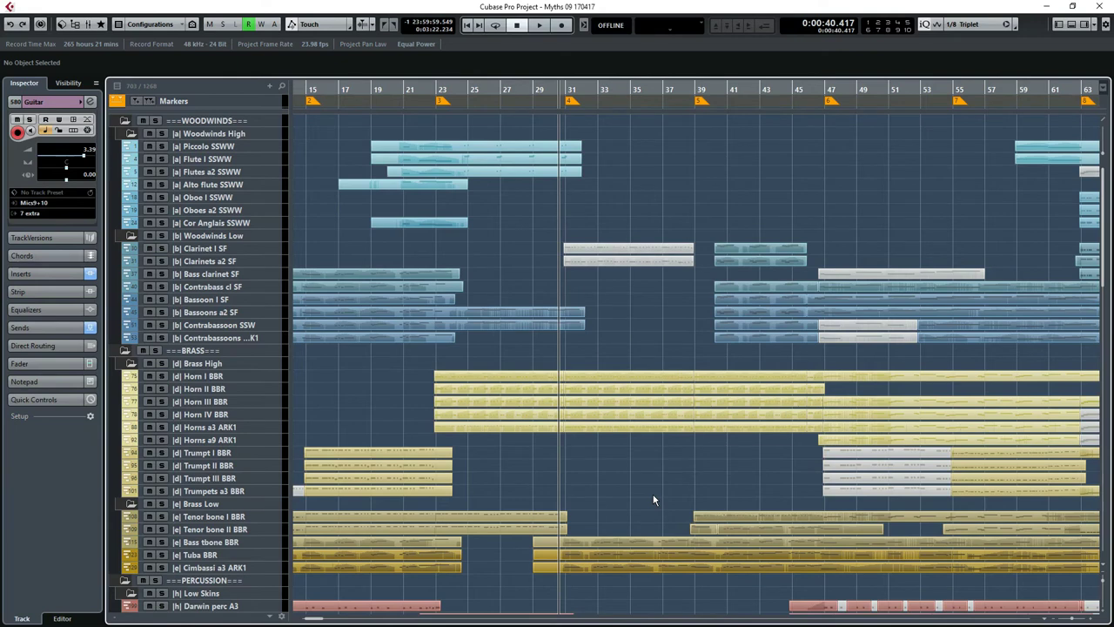
left_click(223, 146)
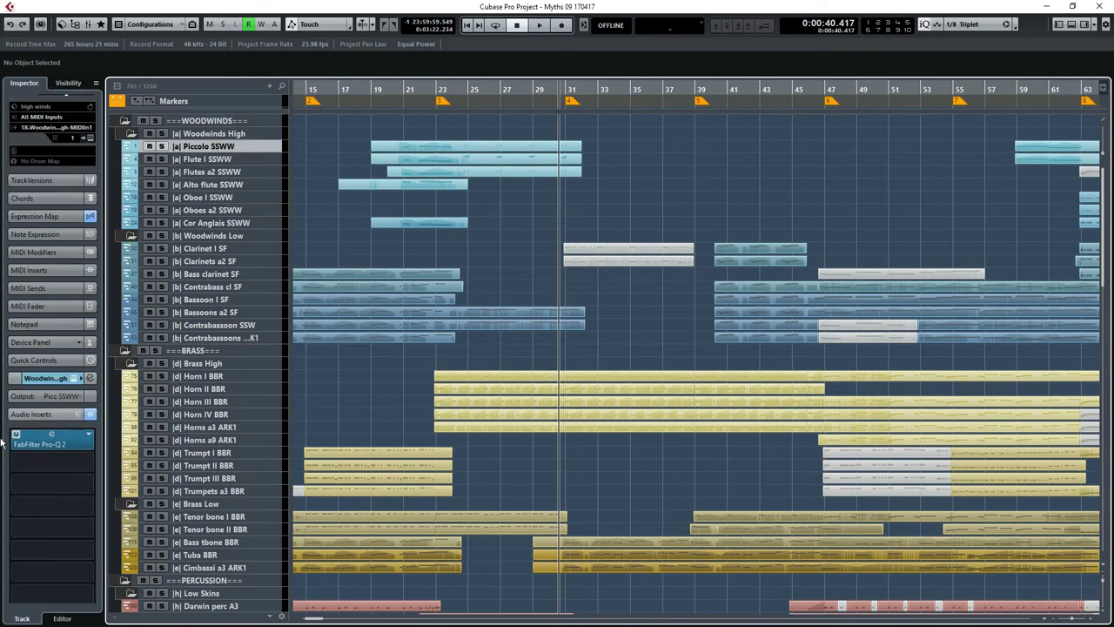
left_click(53, 441)
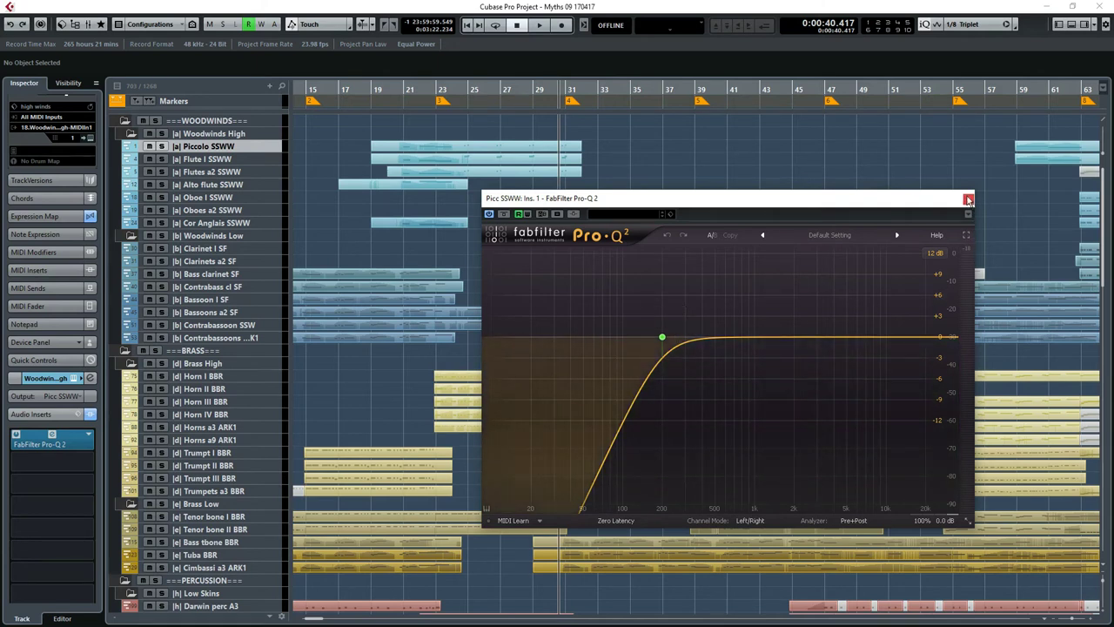
Solo Piccolo SSWW, play it from about bar 20 while watching its EQ analyzer, then clear the solo and close the EQ
left_click(399, 93)
left_click(161, 146)
key("space")
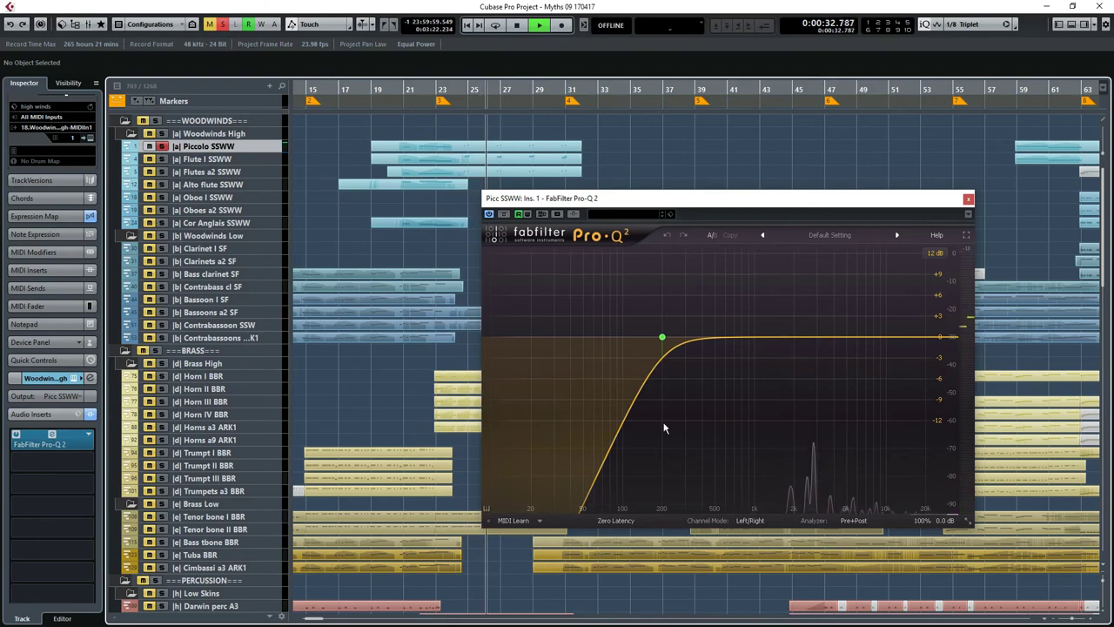
key("space")
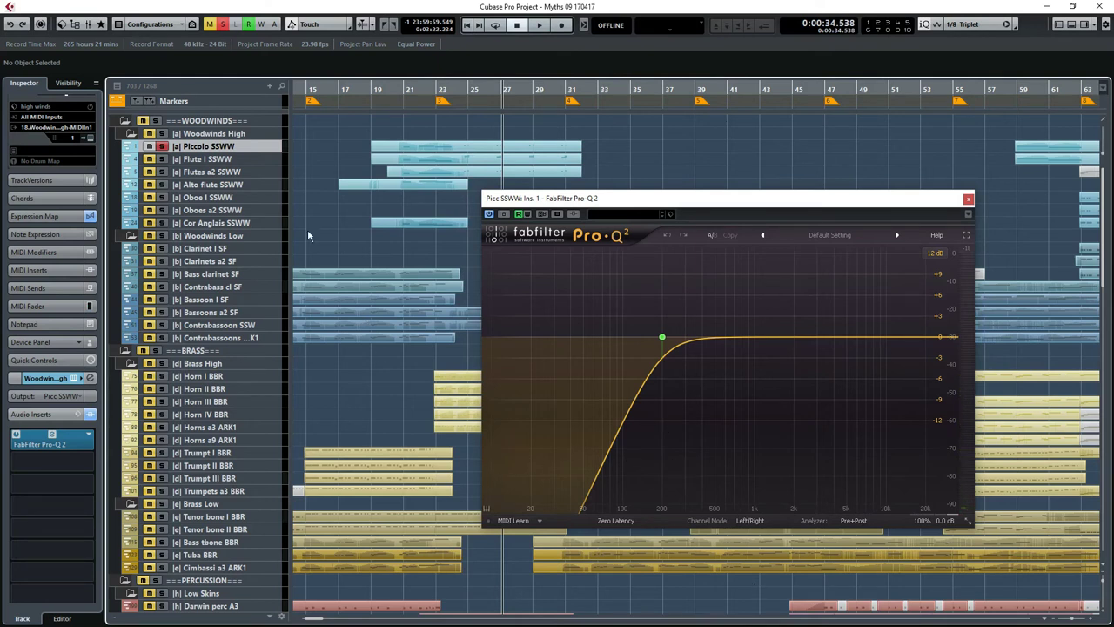
left_click(224, 26)
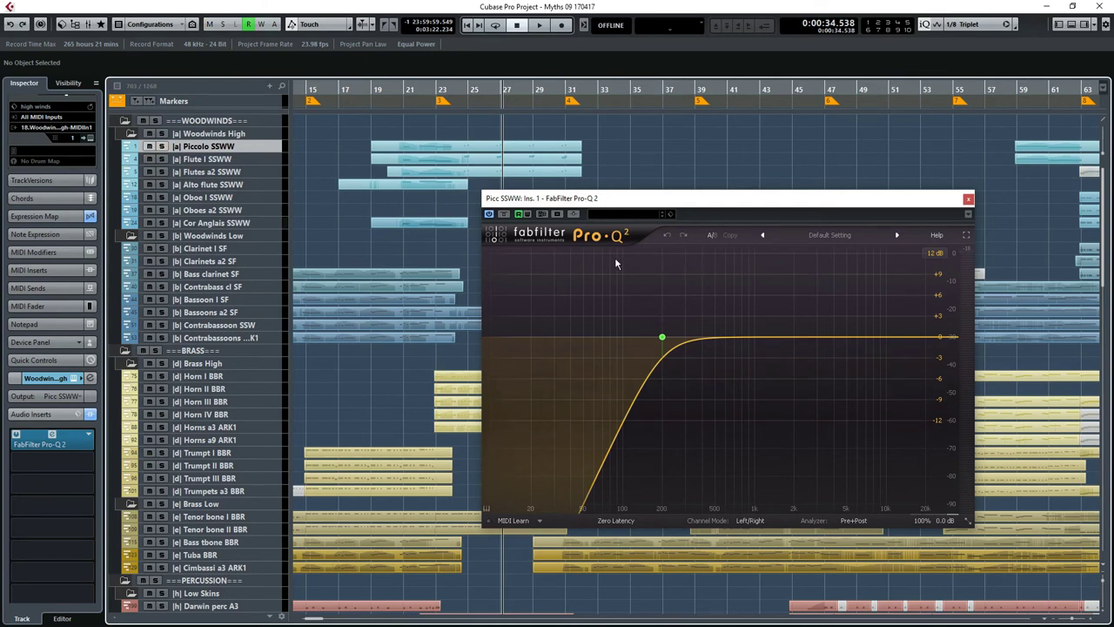
left_click(968, 198)
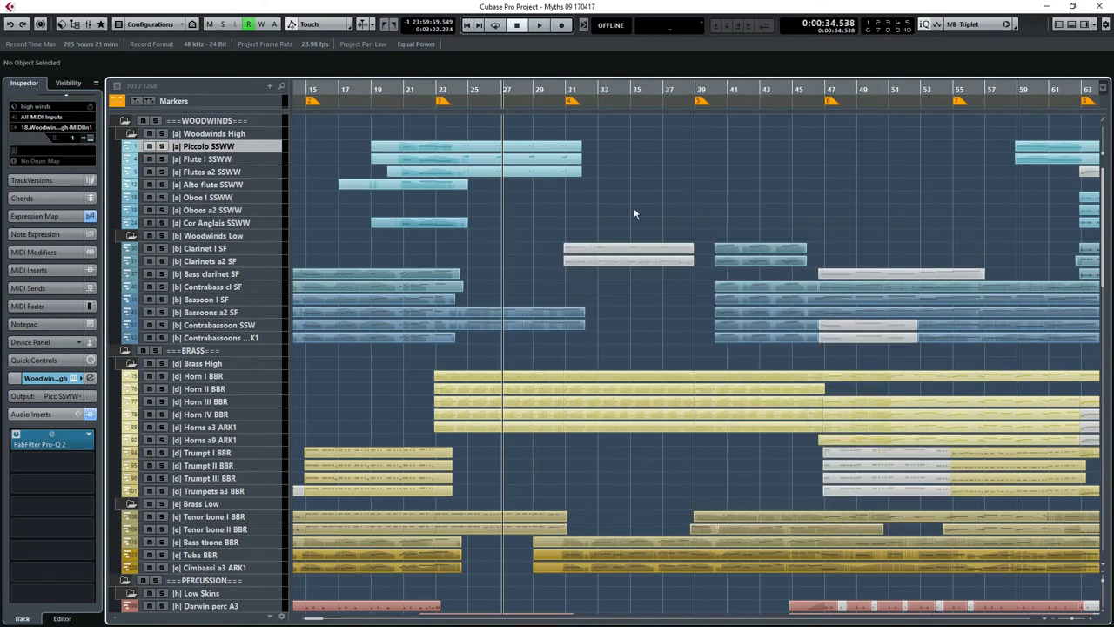
Look through the mix groups and stems, and inspect the VSL Powerpan insert on the 1 SSWW group
scroll(634, 213, "down", 5)
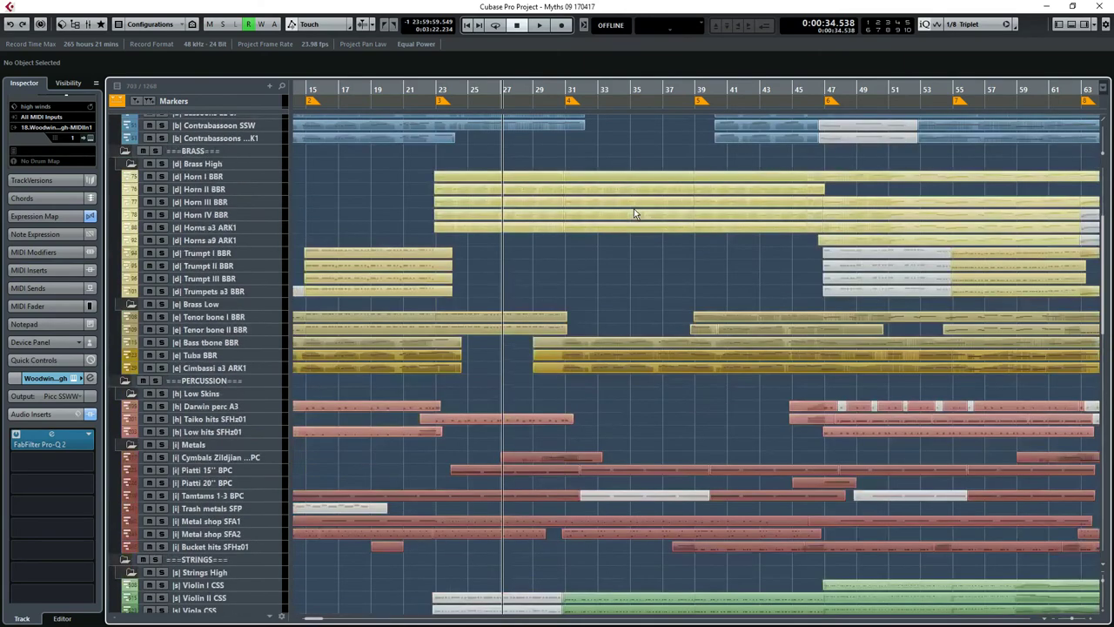
scroll(635, 213, "down", 9)
scroll(607, 226, "down", 5)
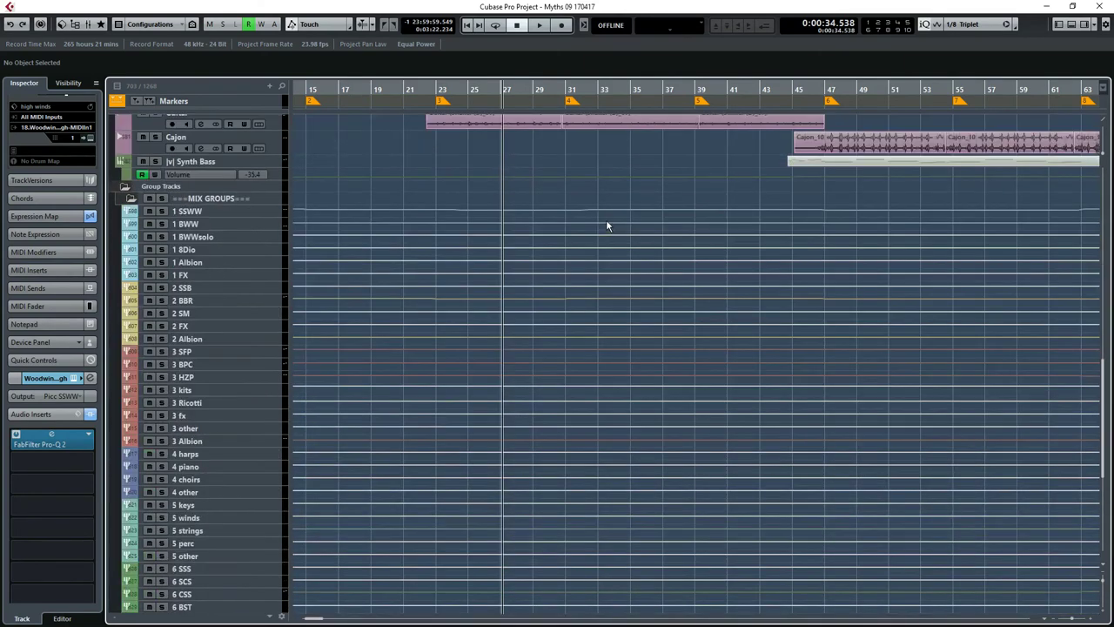
scroll(608, 226, "down", 5)
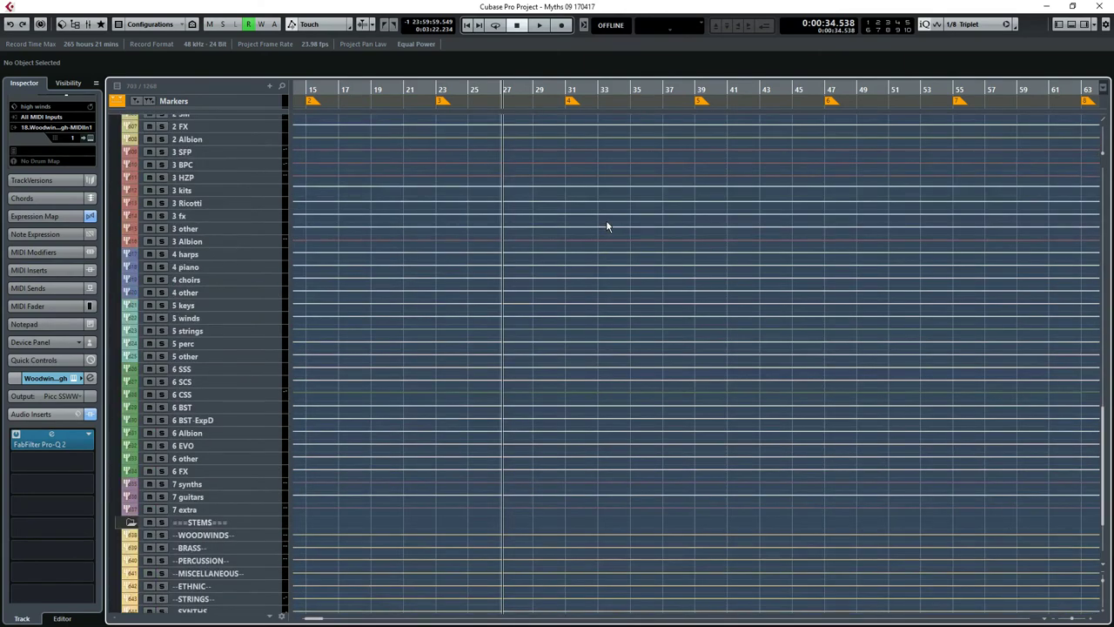
scroll(608, 226, "up", 5)
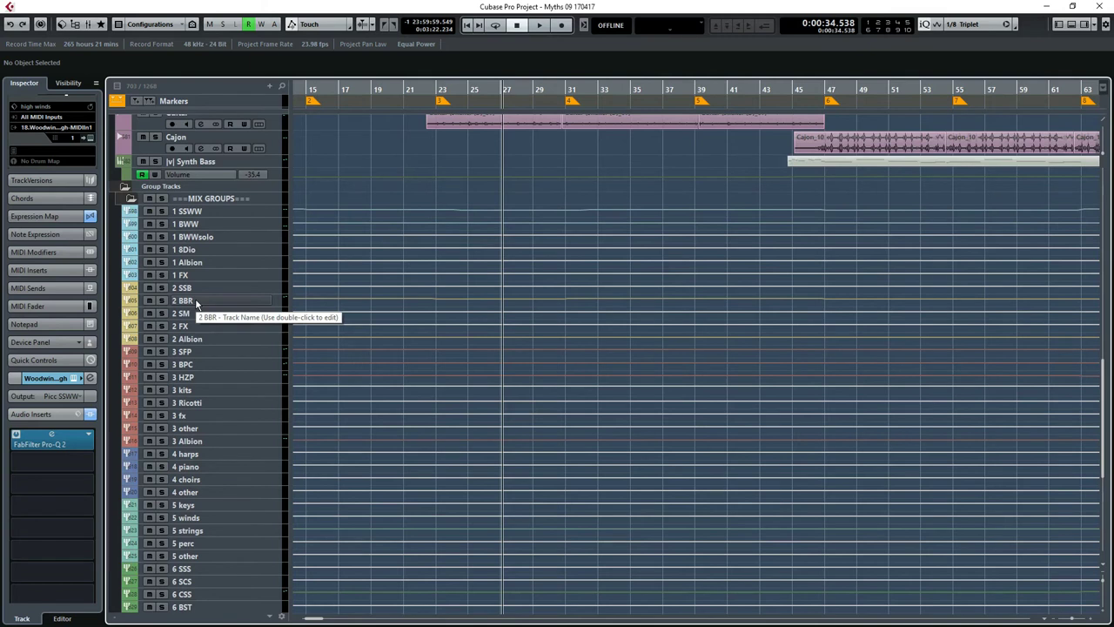
left_click(210, 210)
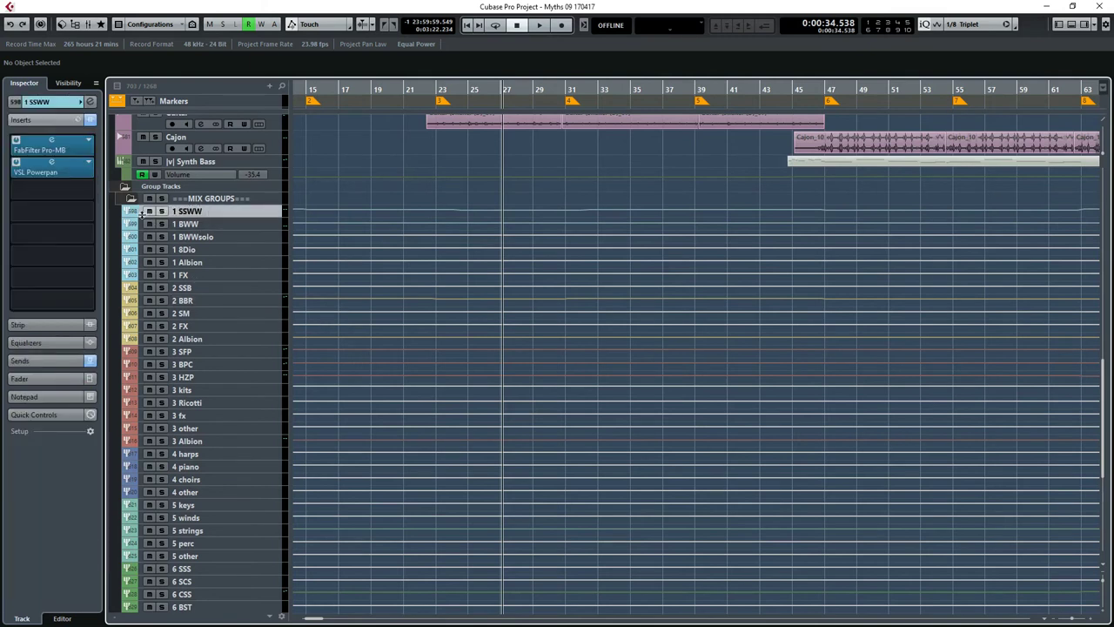
left_click(52, 161)
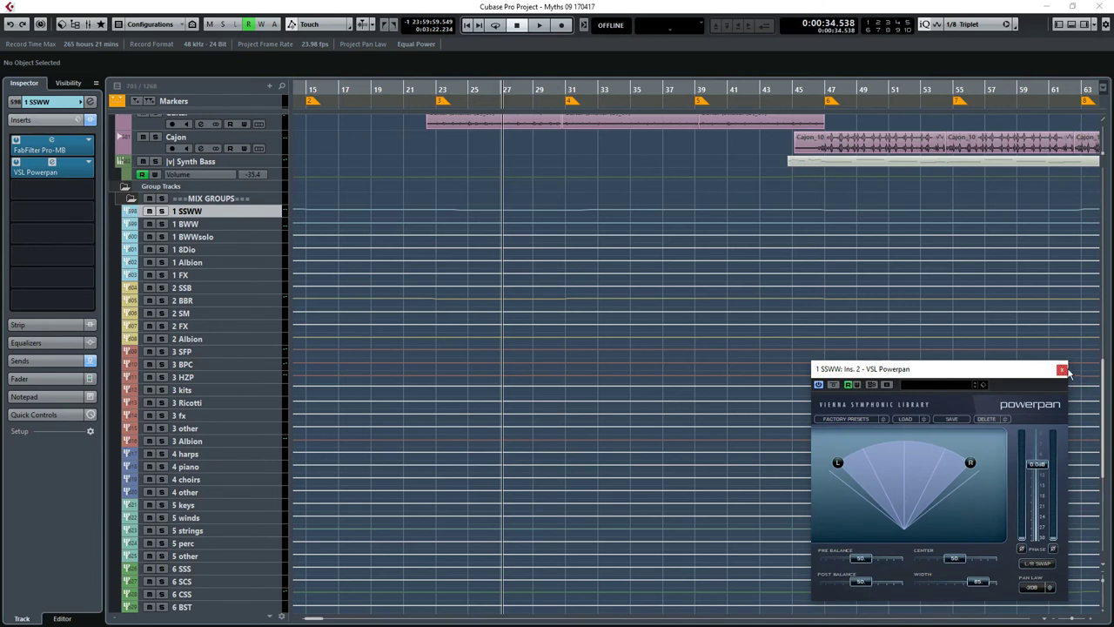
left_click(1062, 370)
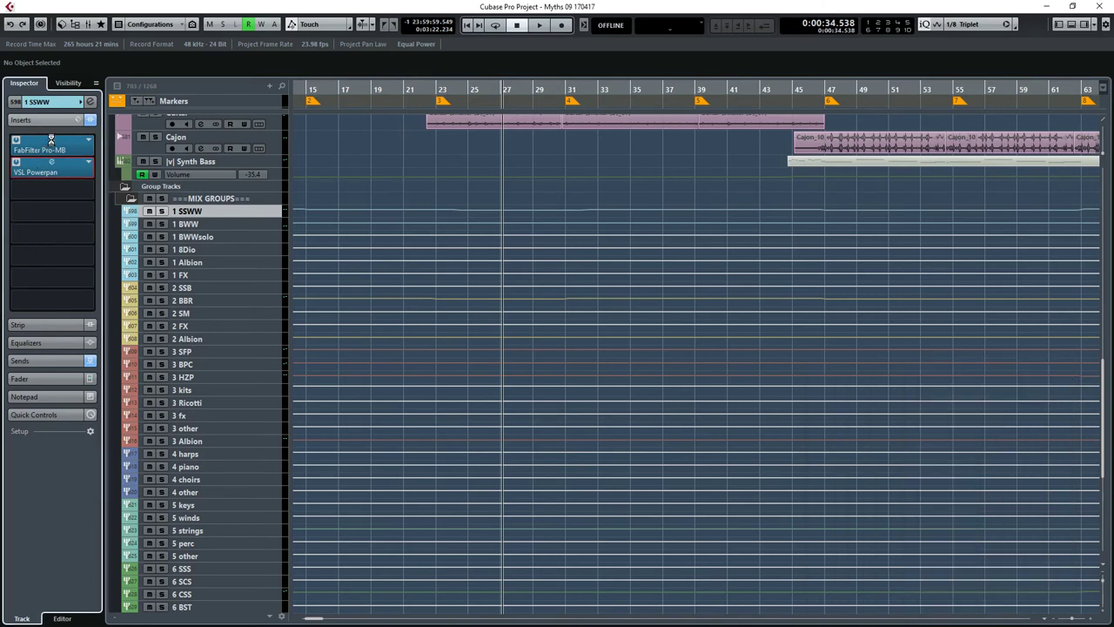
Inspect the FabFilter Pro-MB multiband settings on the 1 SSWW group, and close the plug-in
left_click(52, 145)
left_click(52, 145)
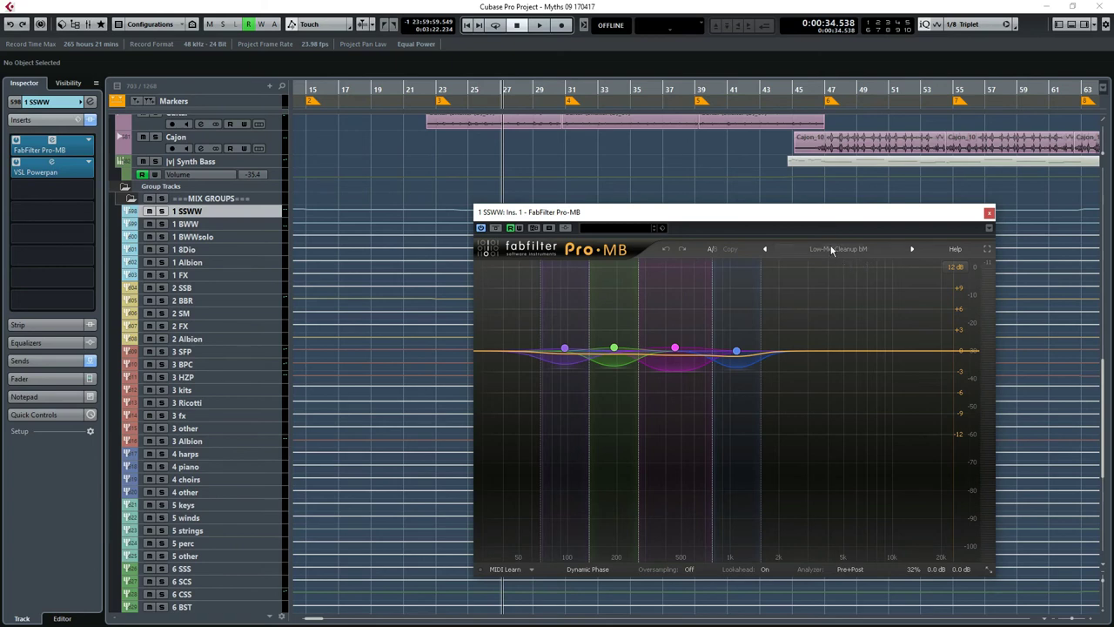
mouse_move(912, 574)
left_click(989, 213)
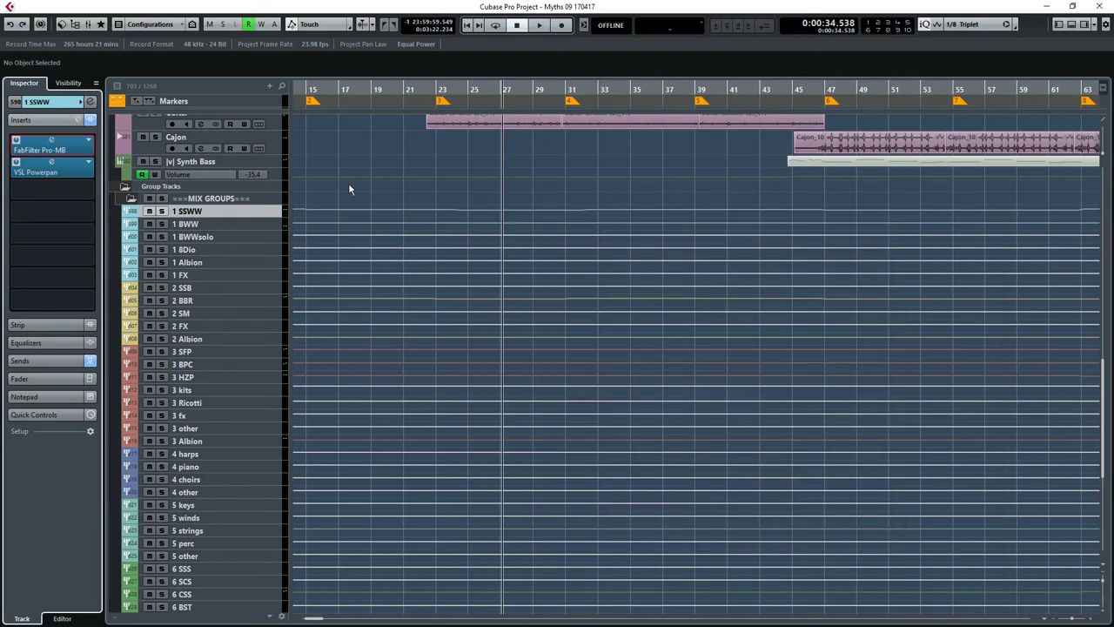
Inspect the low-cut bands of the FabFilter Pro-Q 2 insert on the ++MIX++ group, and close the plug-in
scroll(349, 190, "down", 5)
scroll(349, 190, "down", 3)
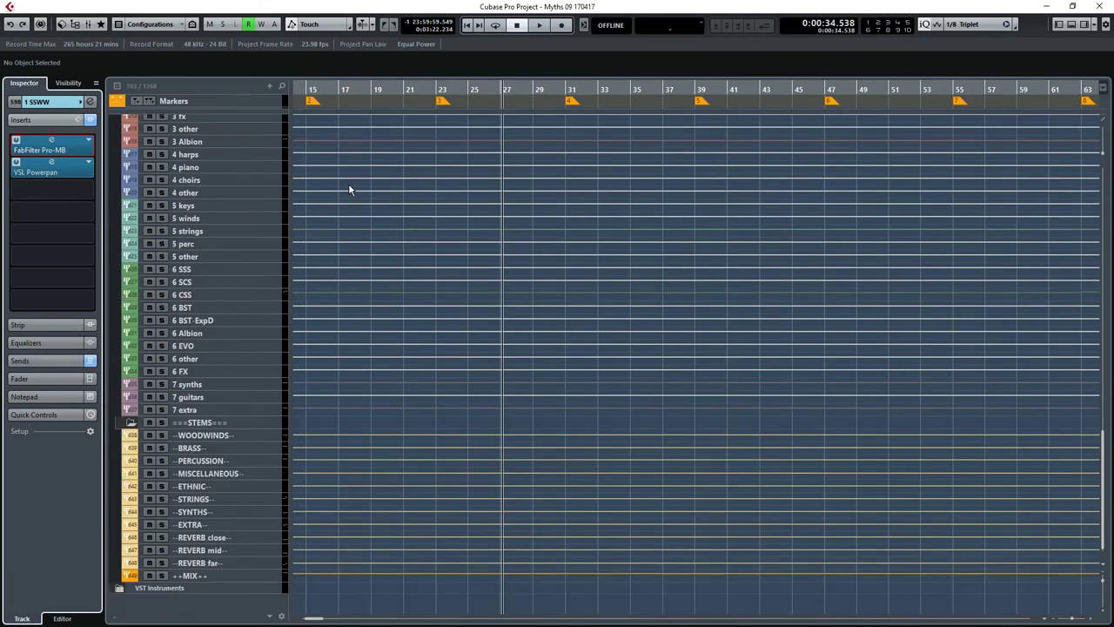
left_click(240, 576)
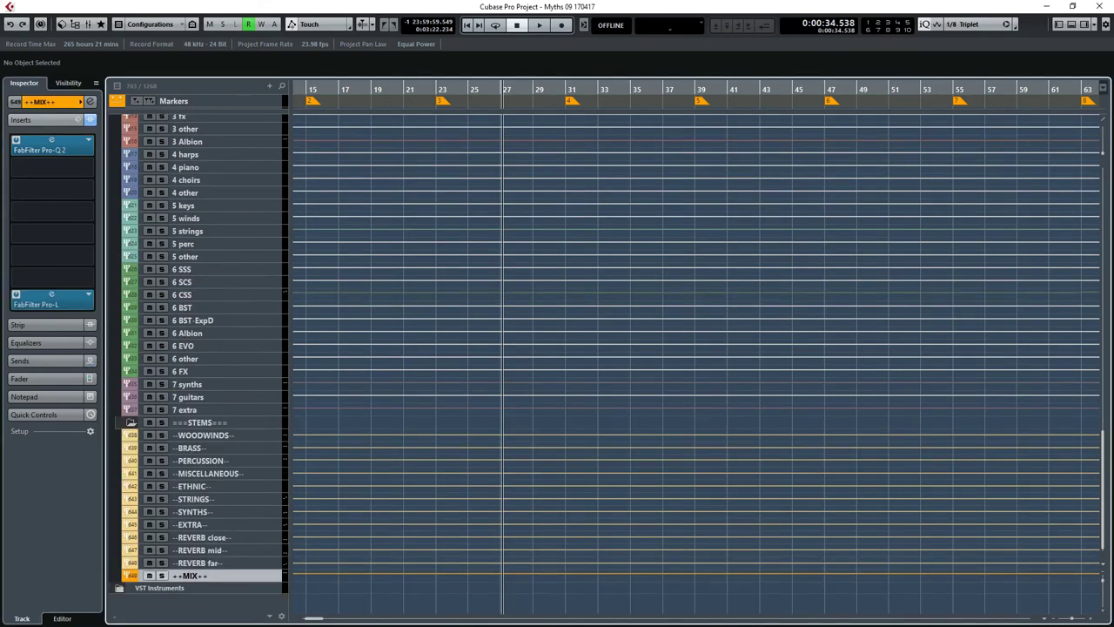
double_click(50, 143)
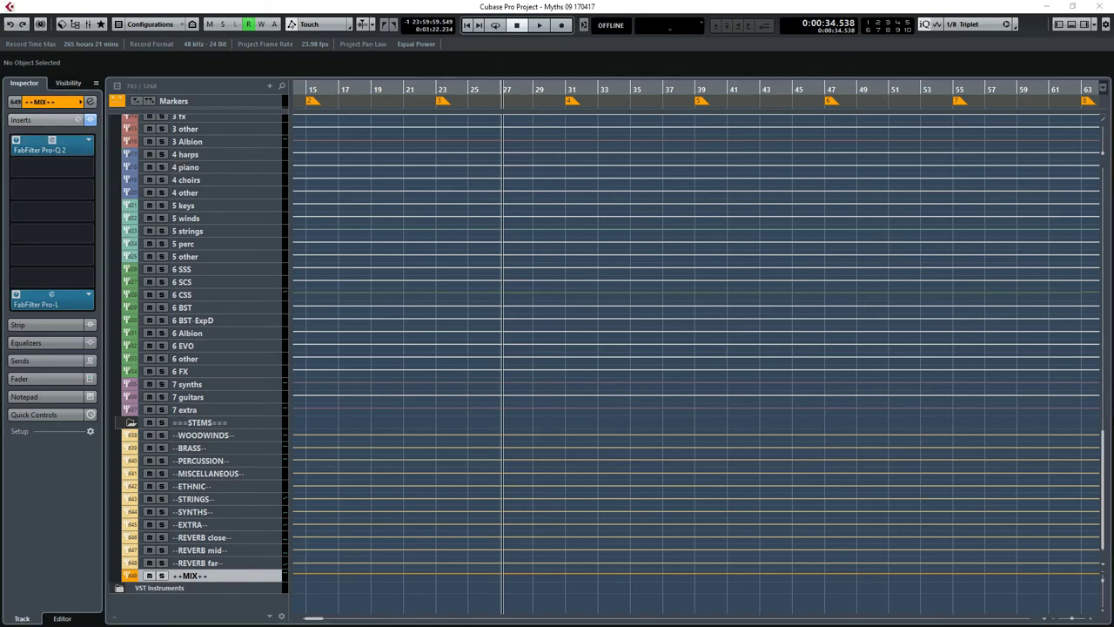
left_click_drag(810, 156, 545, 184)
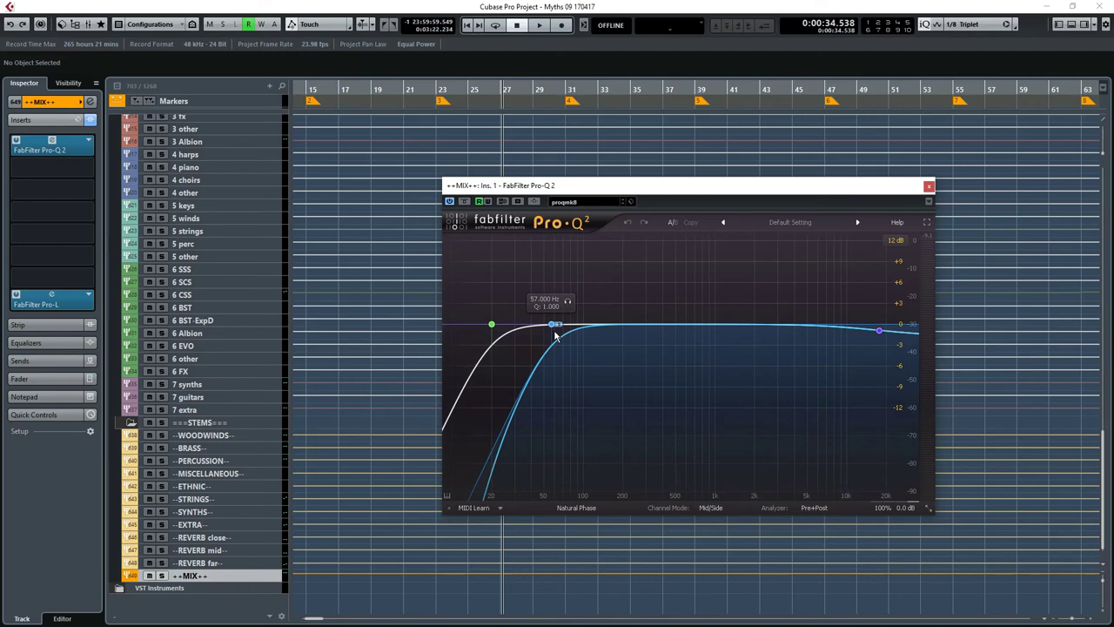
left_click(929, 188)
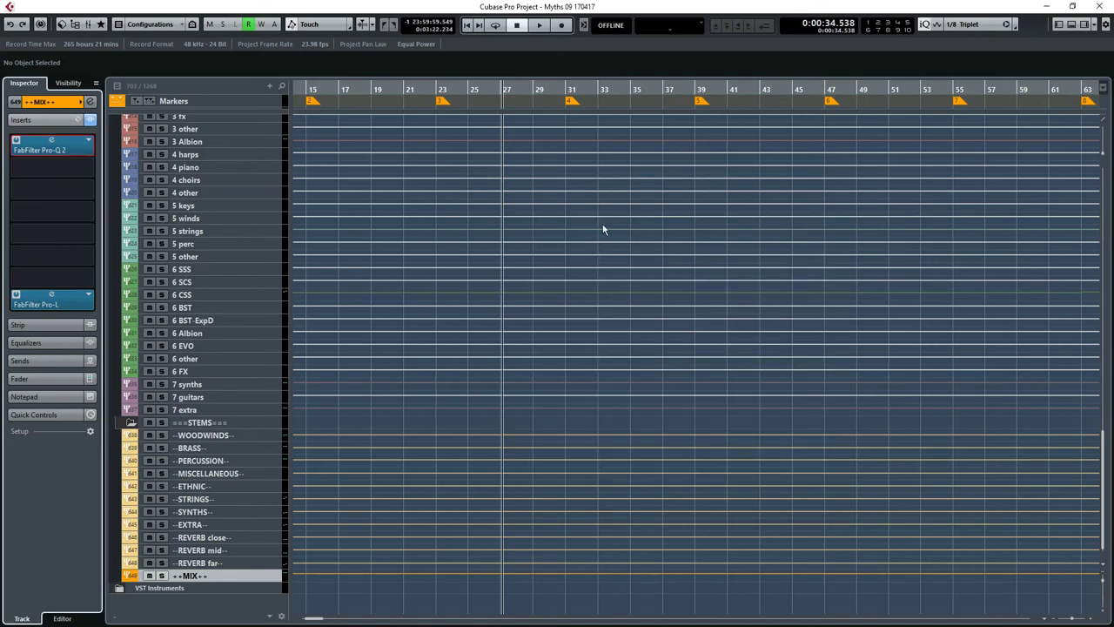
Inspect the Hammer DSP equalizer insert on the Stereo Out channel in the MixConsole, and close the plug-in and the mixer
key("F3")
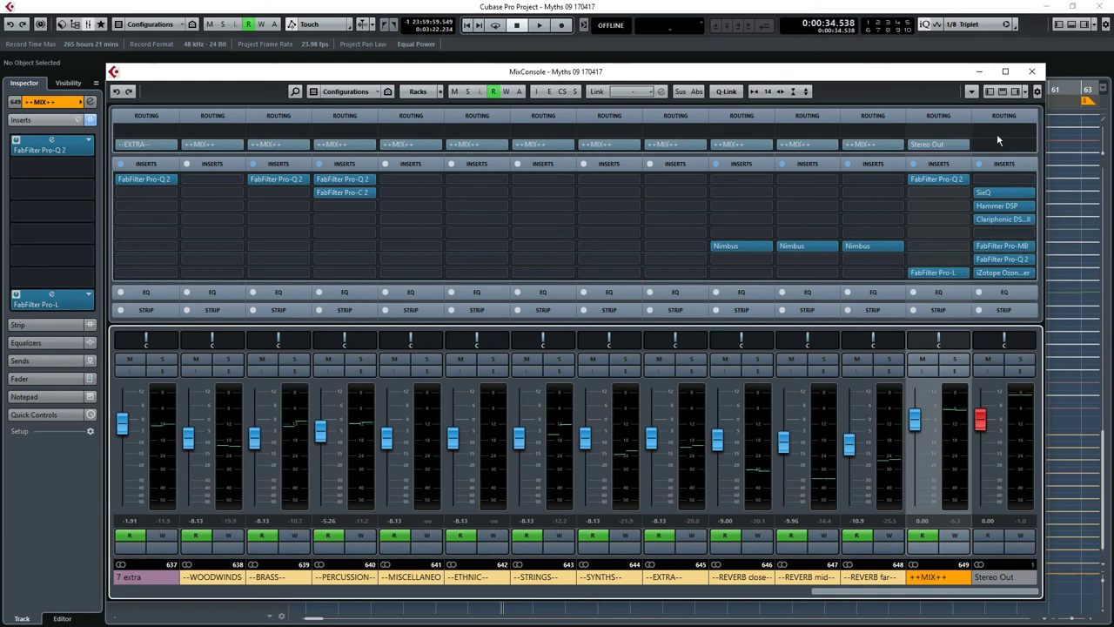
left_click(989, 207)
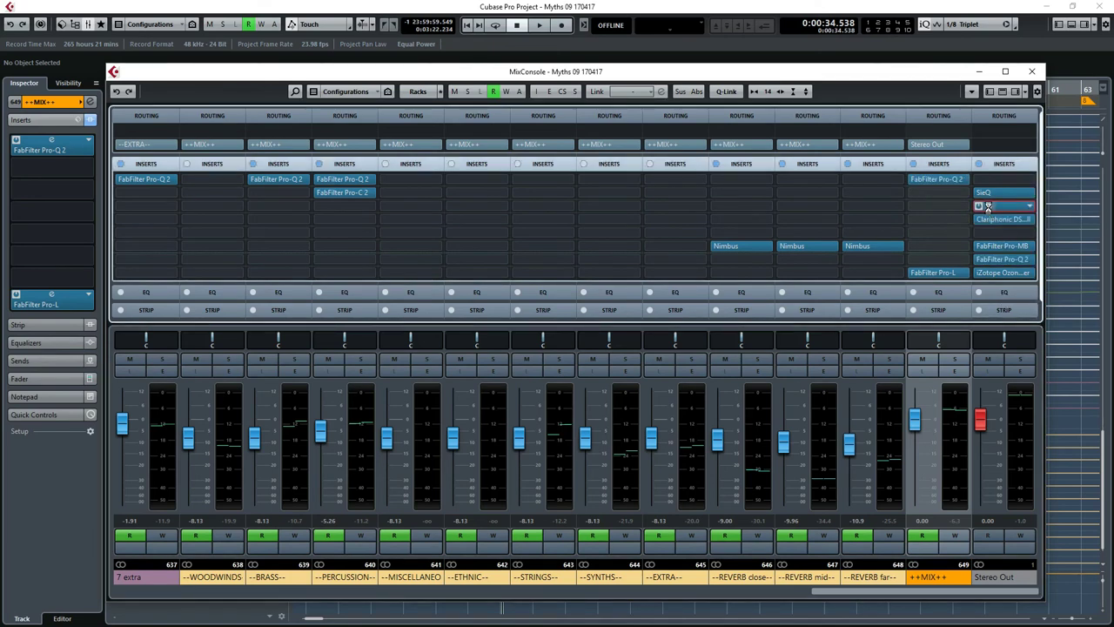
left_click(988, 207)
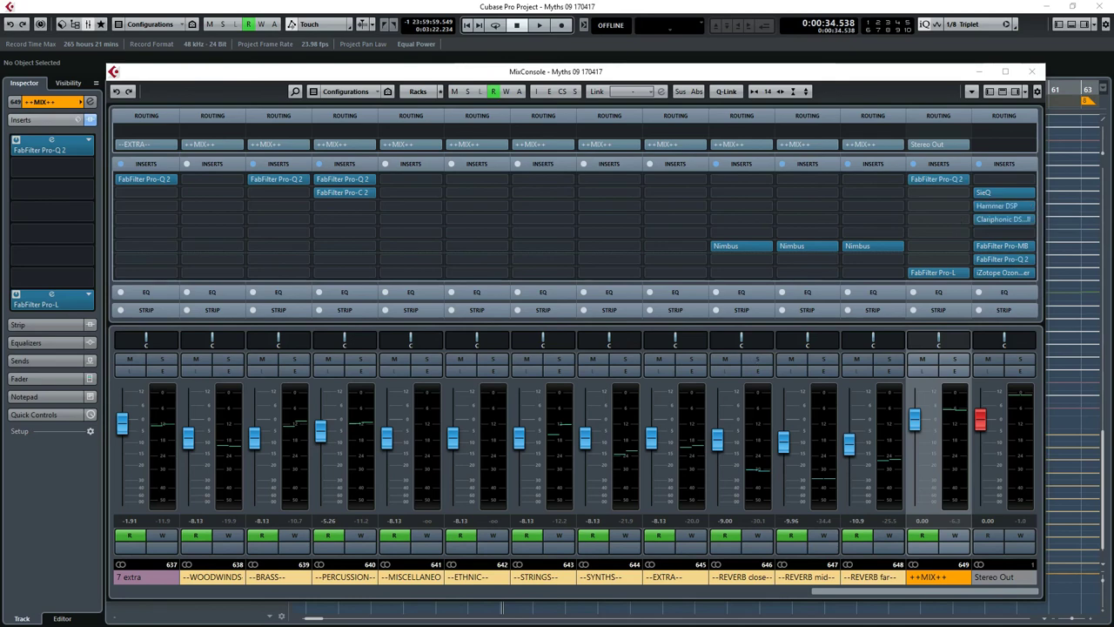
left_click_drag(897, 311, 618, 284)
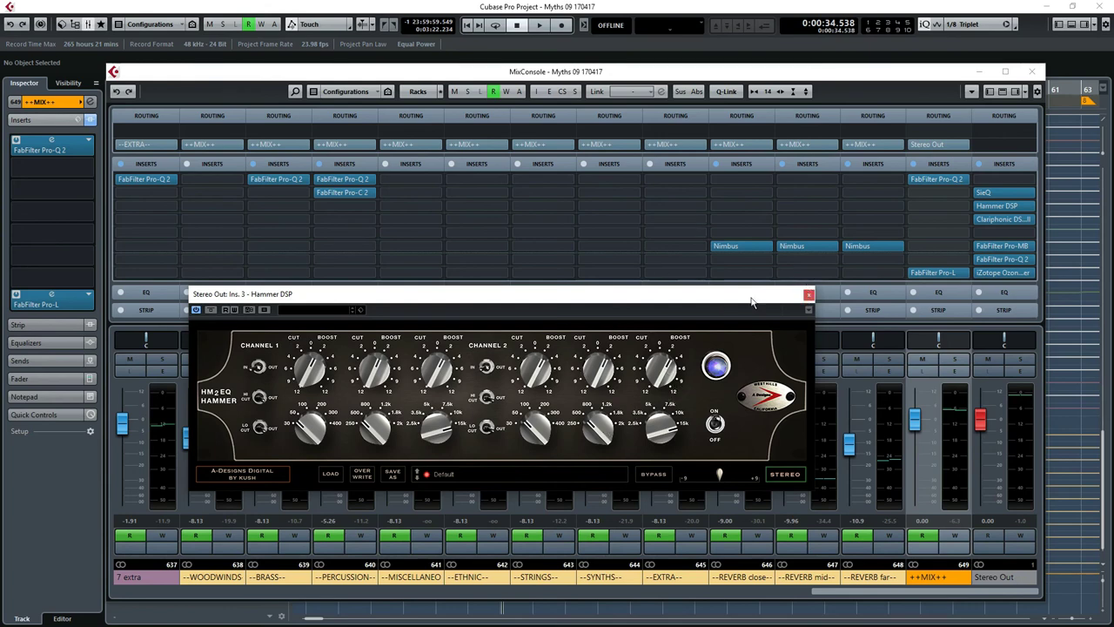
left_click(808, 295)
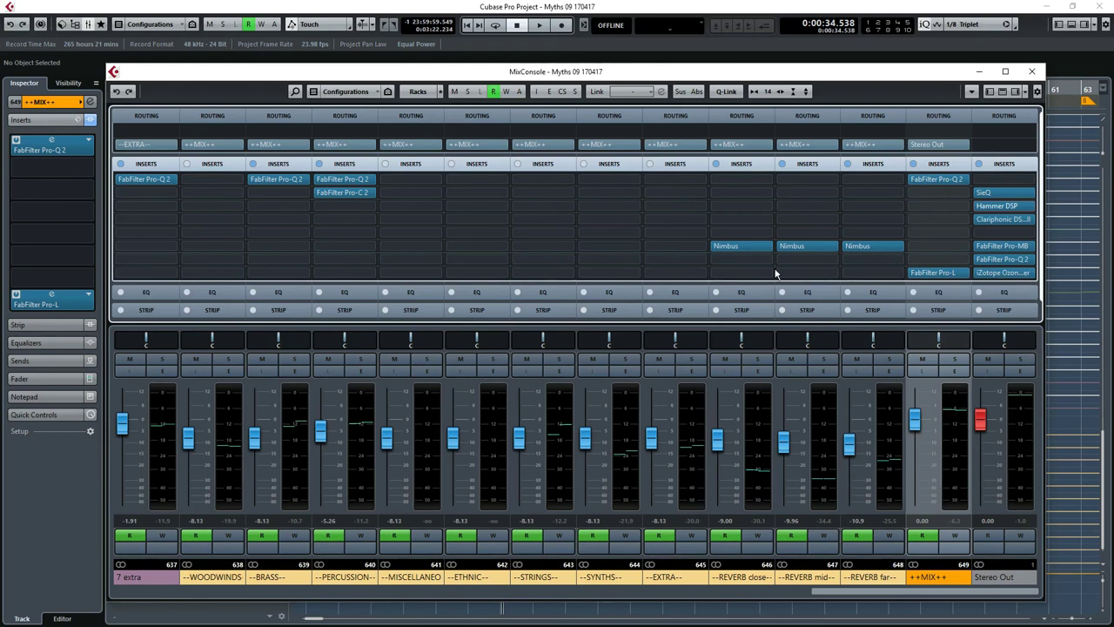
left_click(1032, 70)
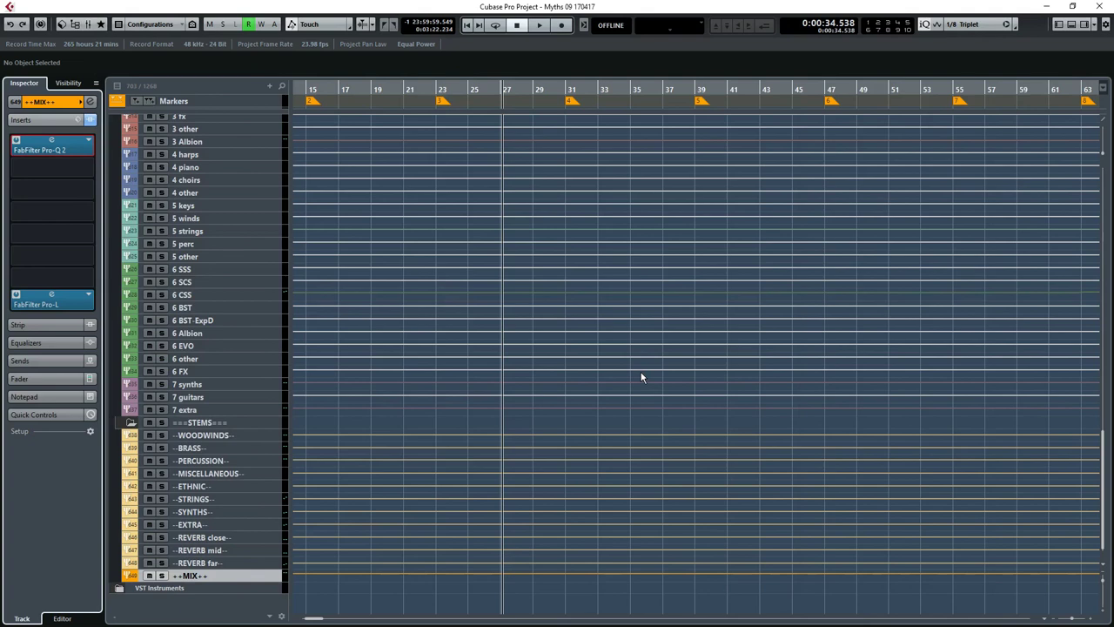
Look over the orchestral arrangement from the synths and strings up to the woodwinds, and view the full length of the piece
scroll(642, 377, "up", 15)
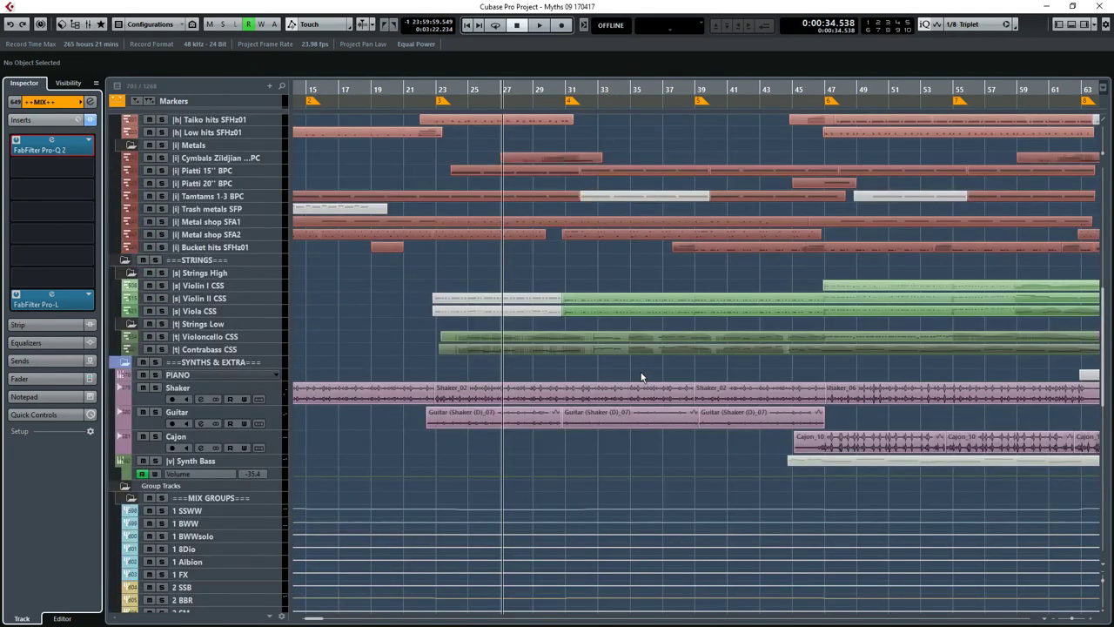
scroll(641, 377, "up", 4)
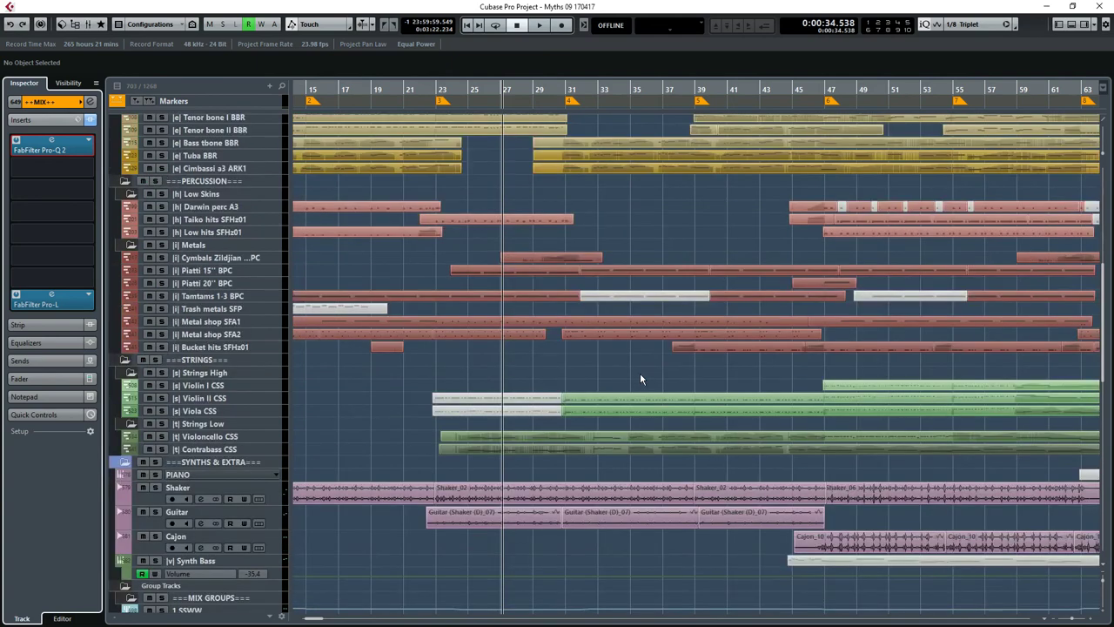
scroll(641, 377, "up", 4)
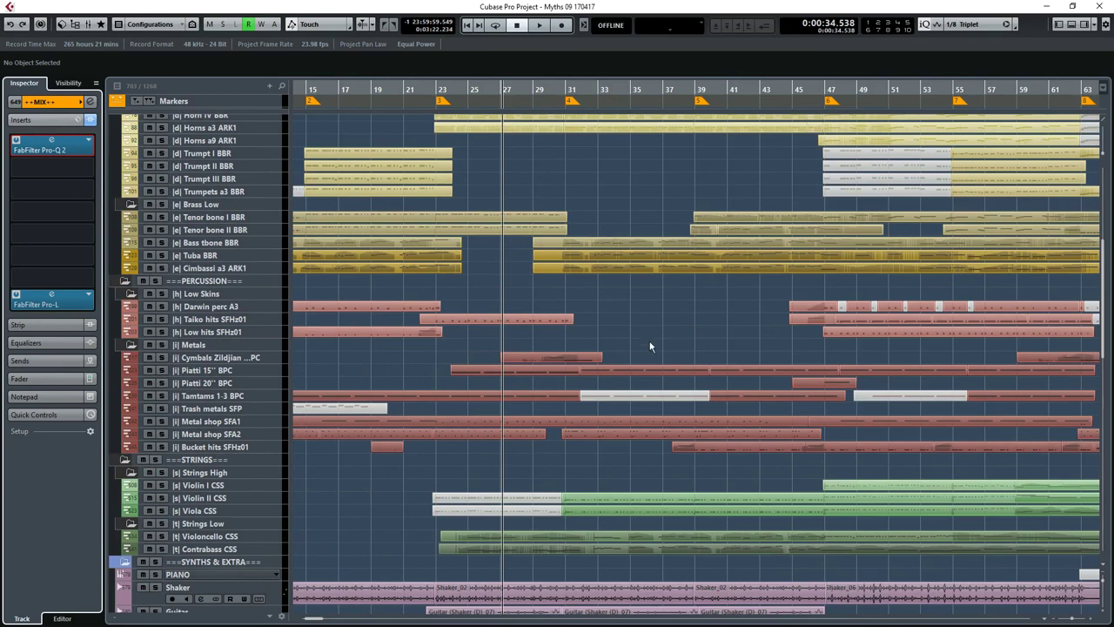
scroll(653, 348, "up", 4)
scroll(637, 261, "up", 8)
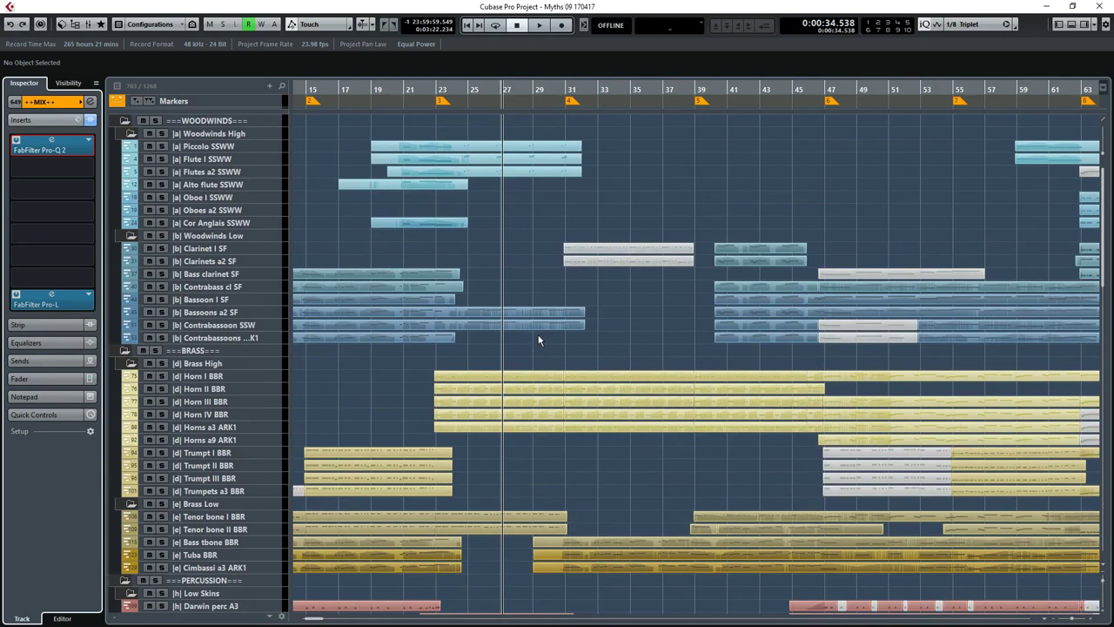
key("g")
key("g")
key("g")
key("g")
key("g")
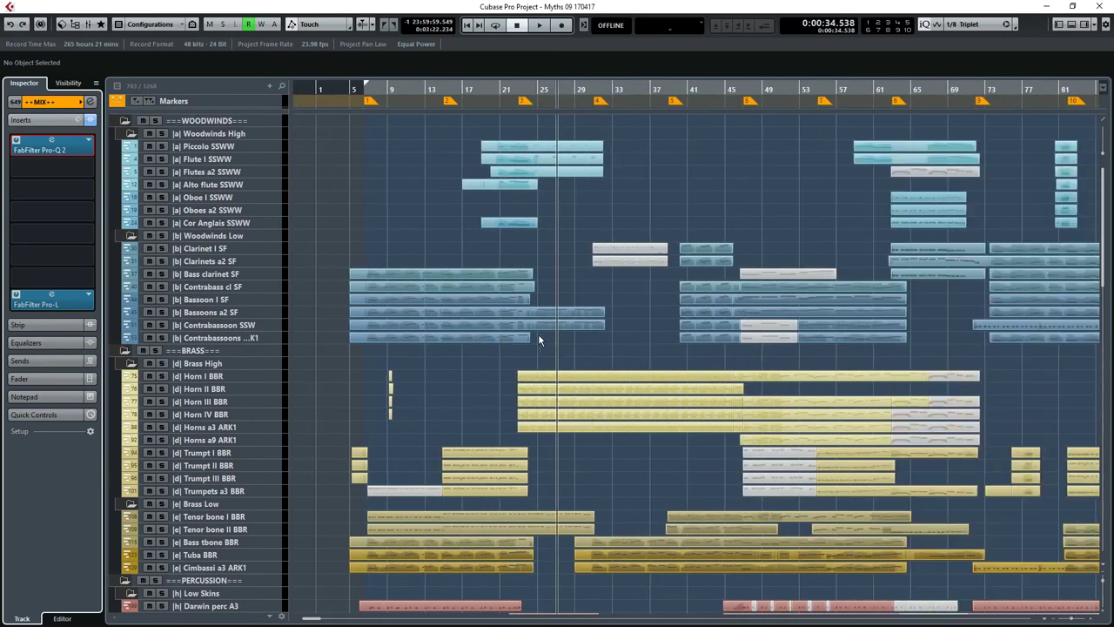
scroll(521, 415, "down", 5)
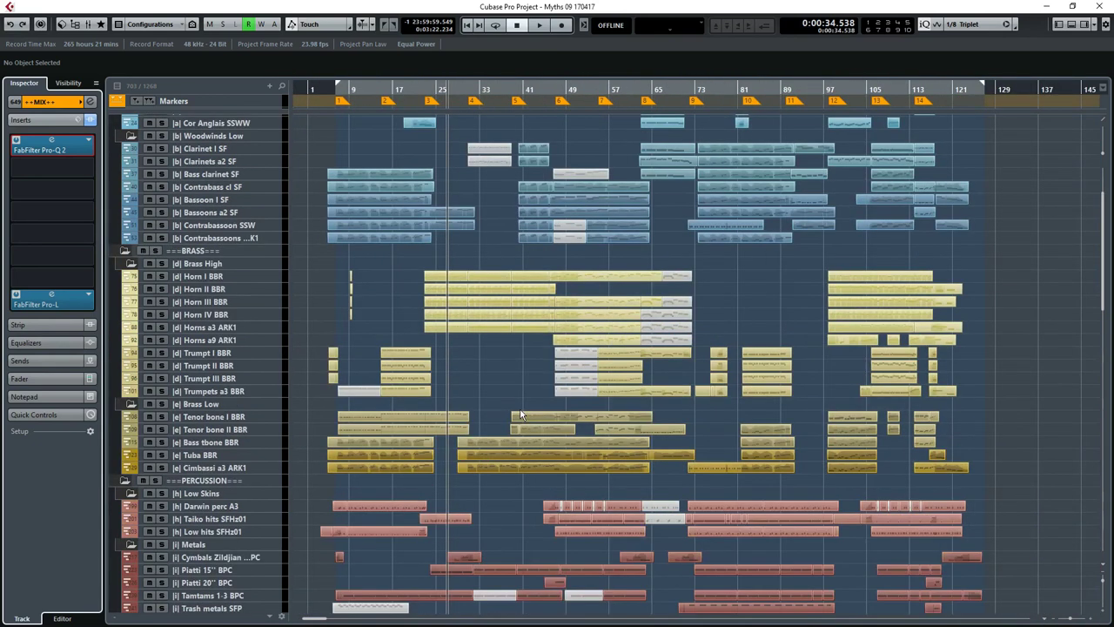